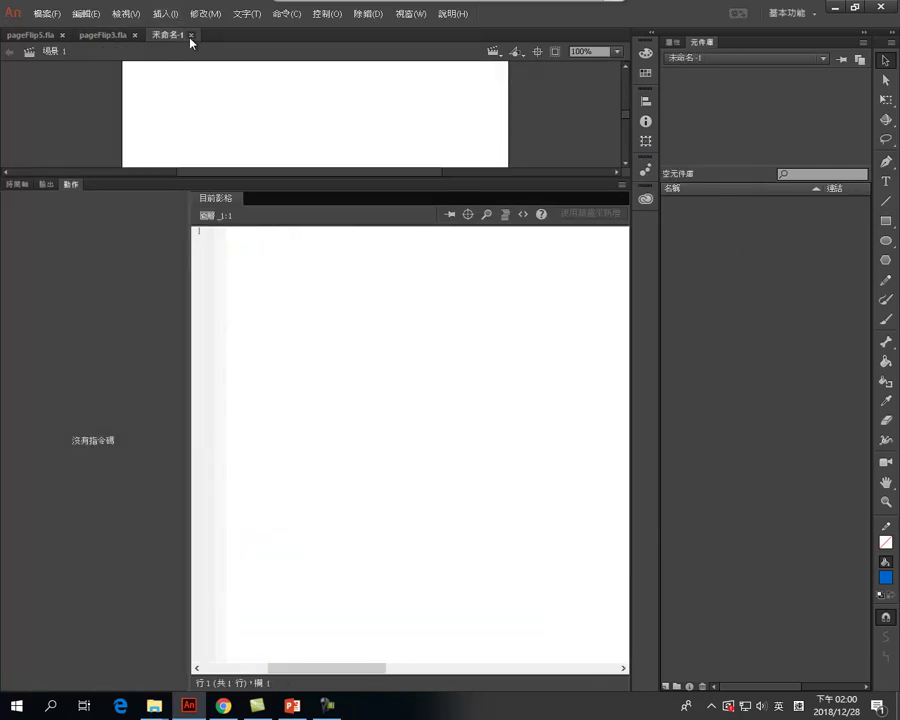
- Close the untitled document and create a new ActionScript 3.0 document 400 pixels wide and 600 pixels high
{"action": "left_click", "coordinate": [190, 35]}
{"action": "left_click", "coordinate": [55, 14]}
{"action": "left_click", "coordinate": [45, 32]}
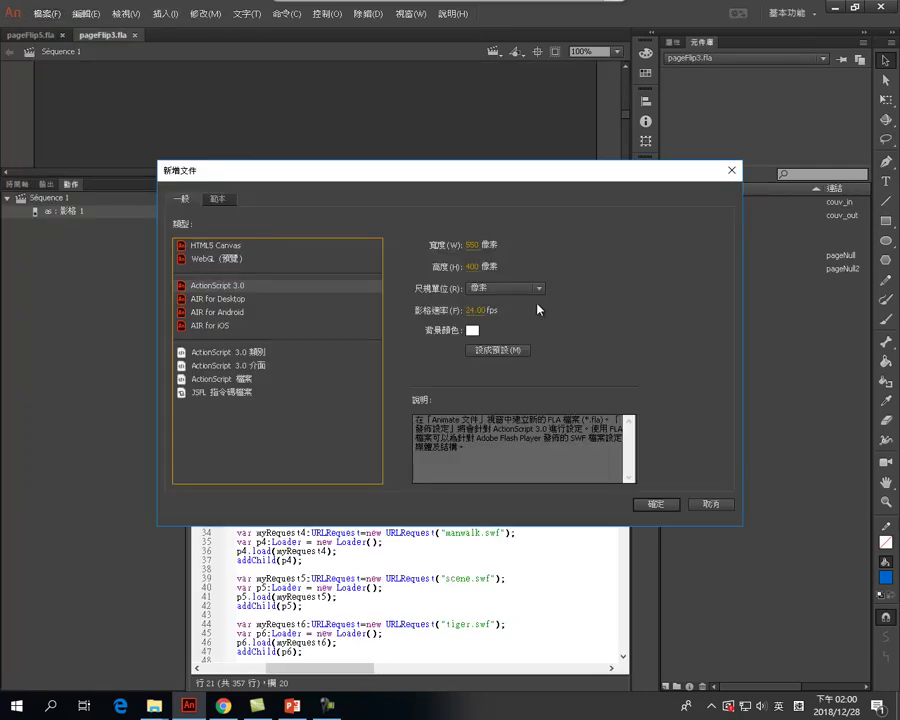
{"action": "left_click", "coordinate": [474, 245]}
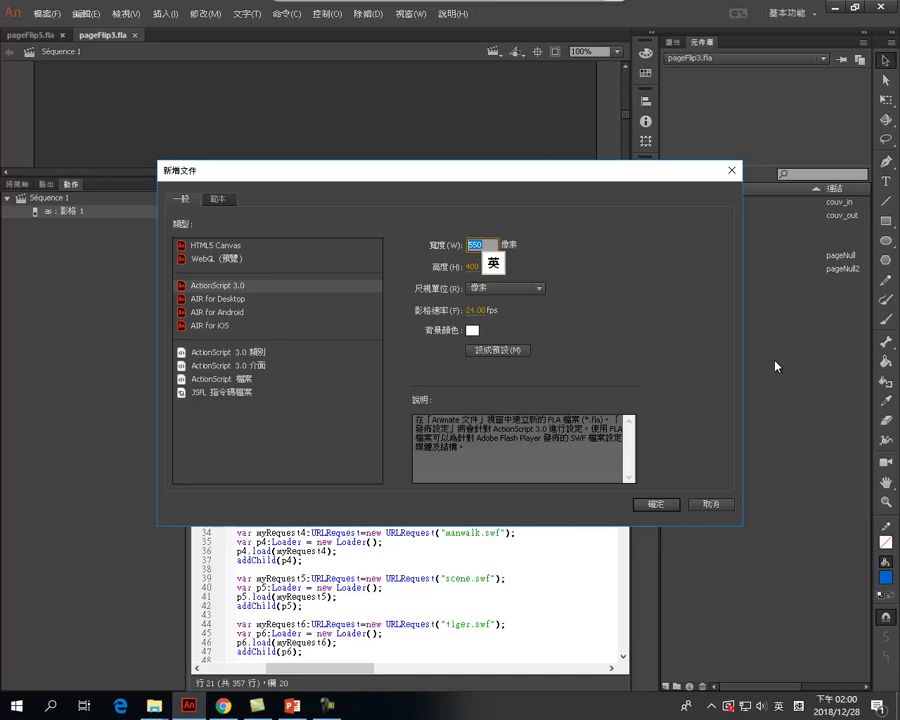
{"action": "type", "text": "1"}
{"action": "key", "text": "Tab"}
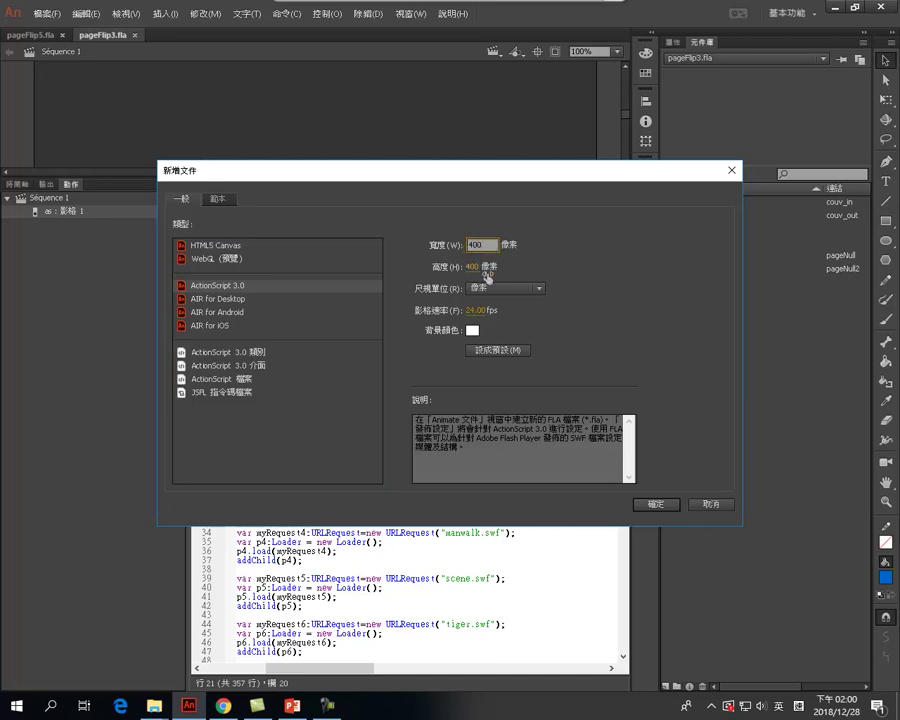
{"action": "type", "text": "6"}
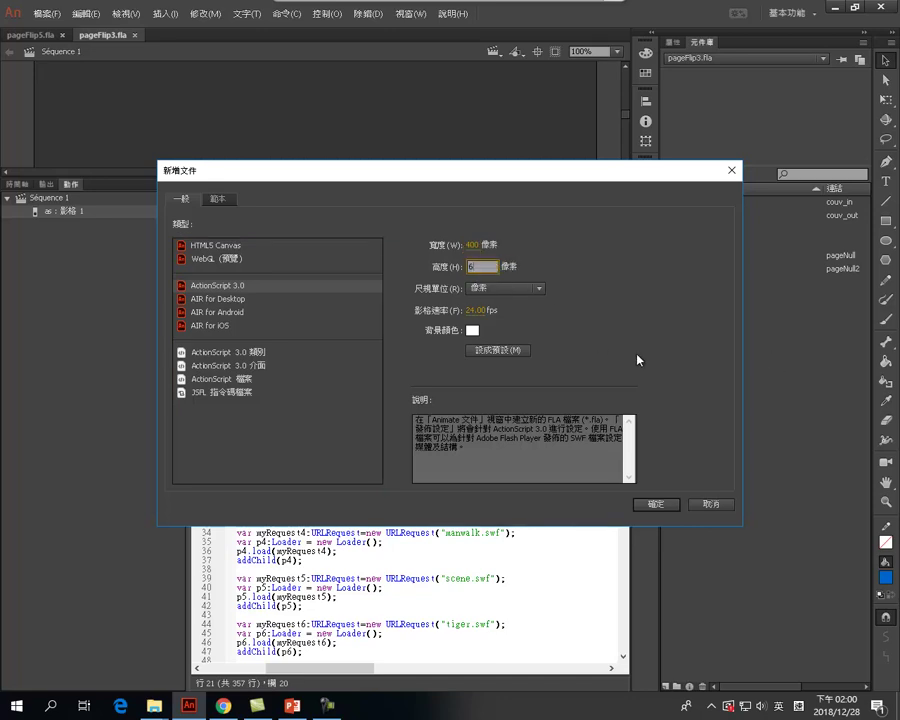
{"action": "left_click", "coordinate": [656, 505]}
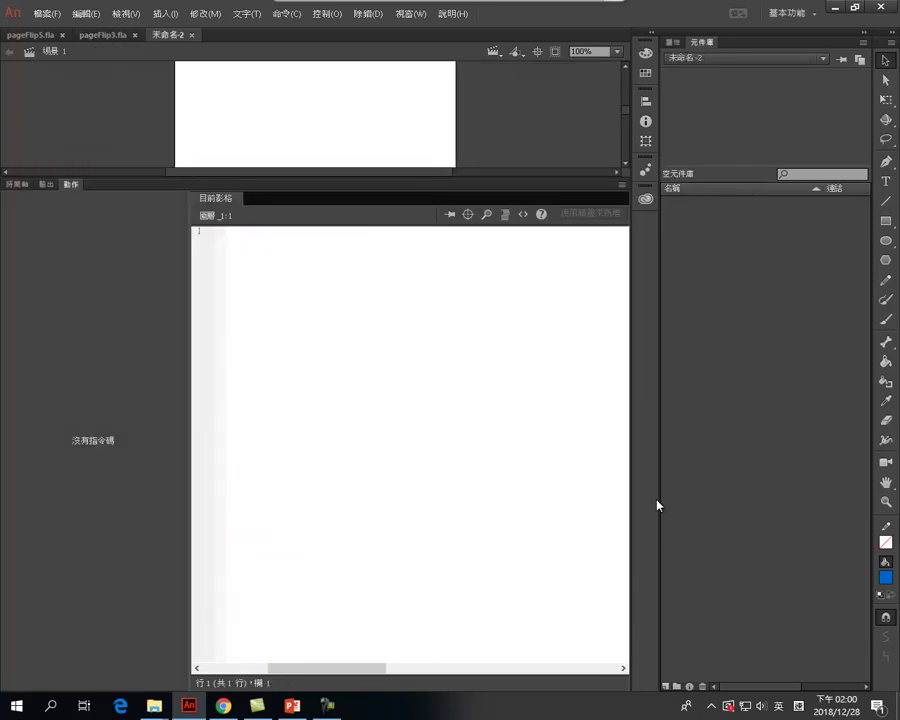
- Create a new movie clip symbol named photo
{"action": "left_click", "coordinate": [166, 13]}
{"action": "left_click", "coordinate": [181, 31]}
{"action": "key", "text": "shift"}
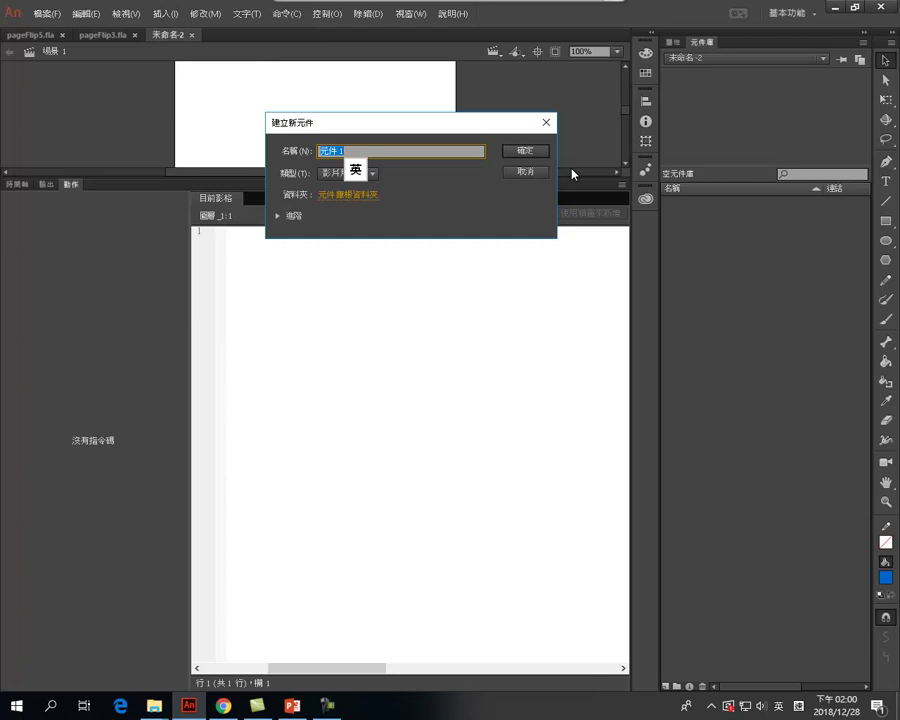
{"action": "type", "text": "pa"}
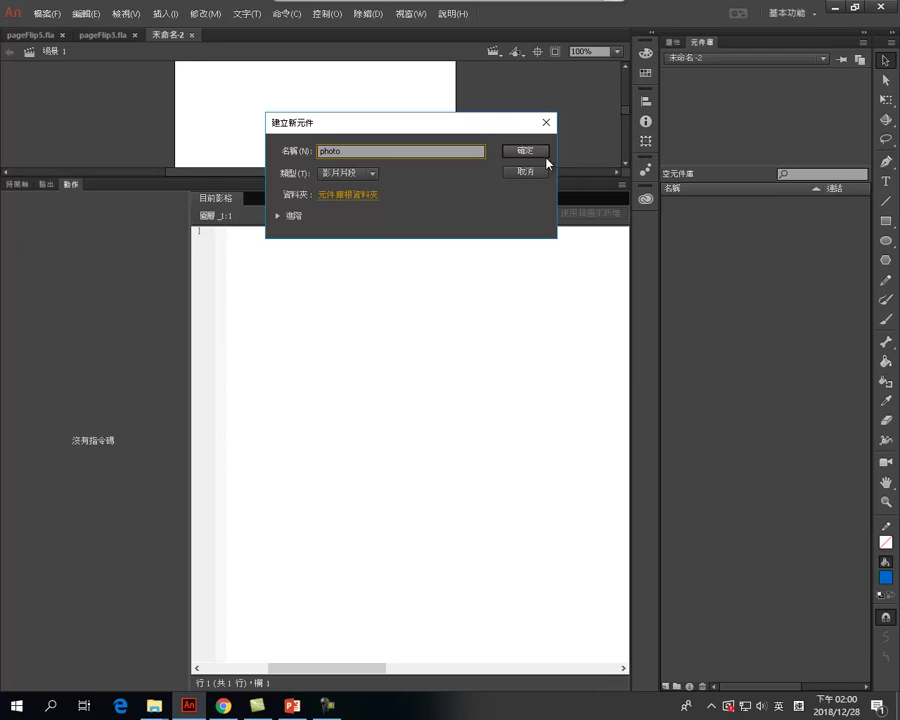
{"action": "left_click", "coordinate": [530, 153]}
- Enlarge the stage area and paste the copied portrait picture into the photo symbol
{"action": "left_click_drag", "start_coordinate": [349, 178], "coordinate": [334, 432]}
{"action": "left_click", "coordinate": [62, 15]}
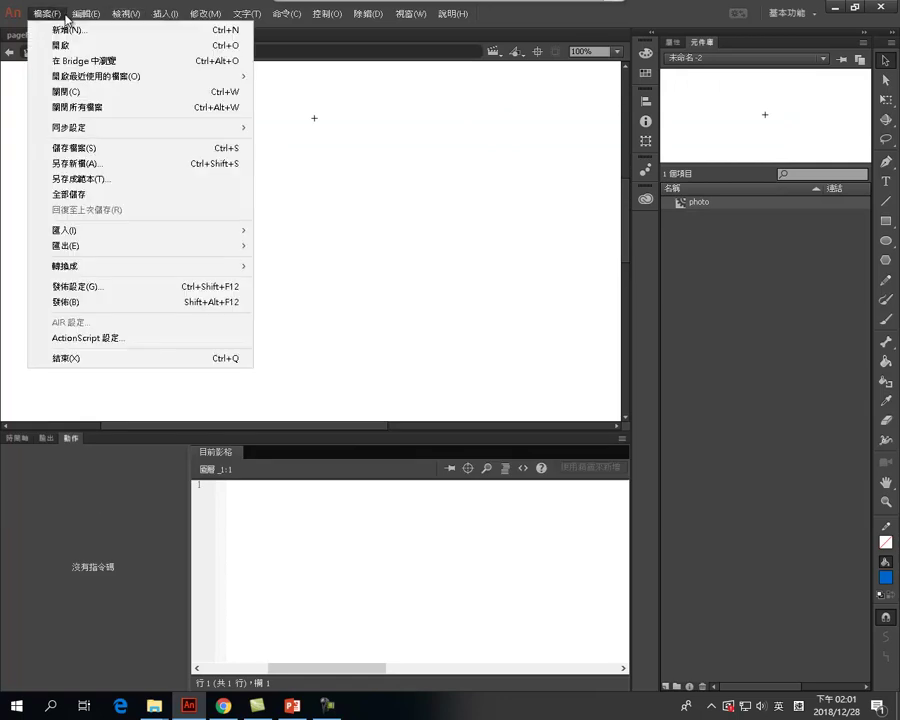
{"action": "mouse_move", "coordinate": [78, 16]}
{"action": "left_click", "coordinate": [100, 92]}
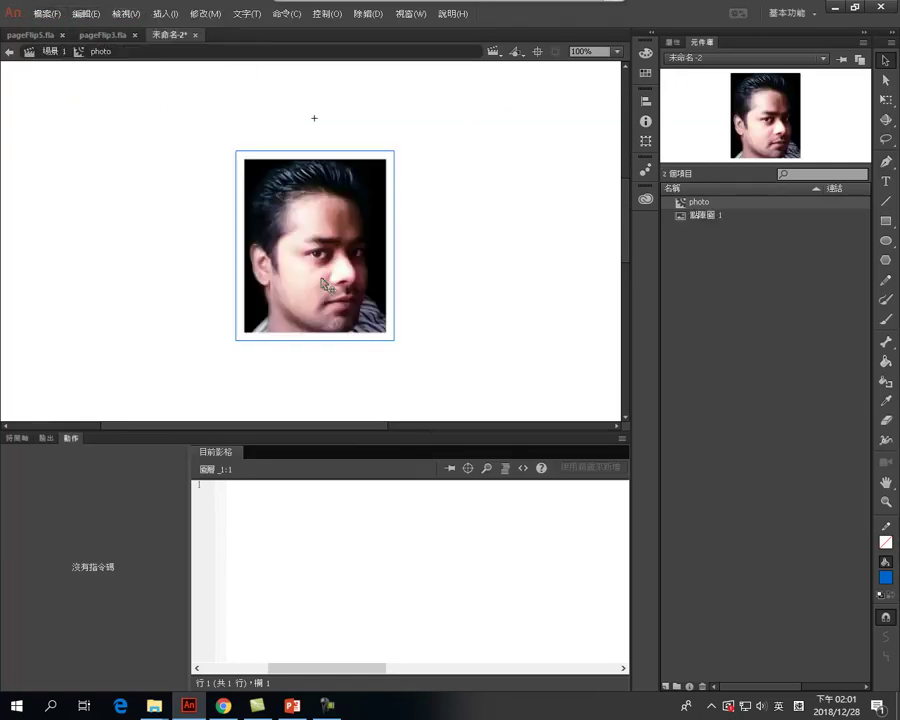
- Centre the portrait horizontally and vertically relative to the stage and return to Scene 1
{"action": "left_click_drag", "start_coordinate": [315, 301], "coordinate": [315, 198]}
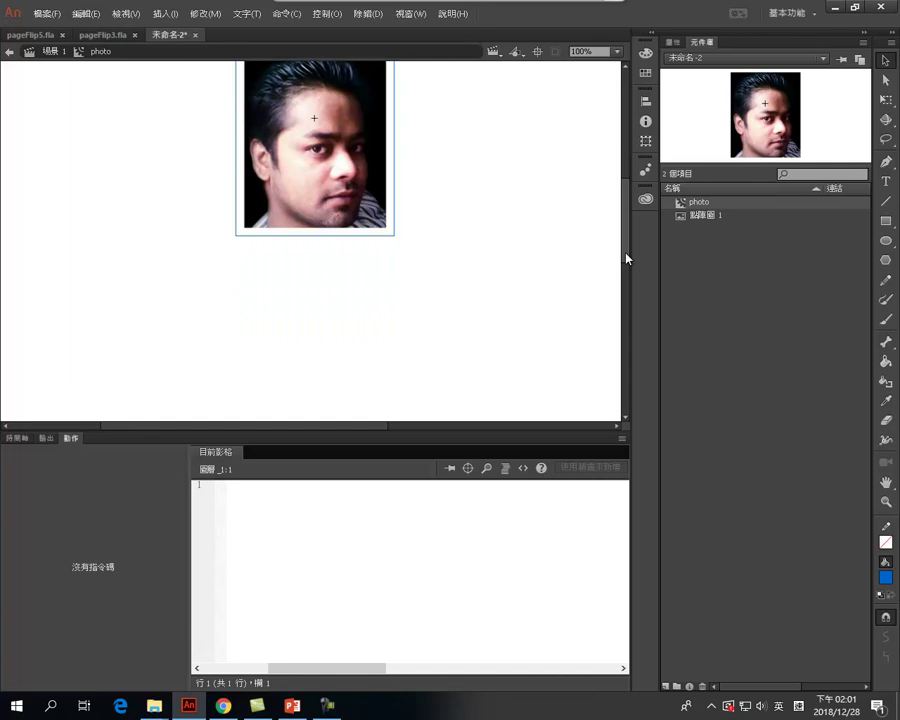
{"action": "scroll", "coordinate": [626, 258], "scroll_direction": "up", "scroll_amount": 2}
{"action": "left_click", "coordinate": [645, 101]}
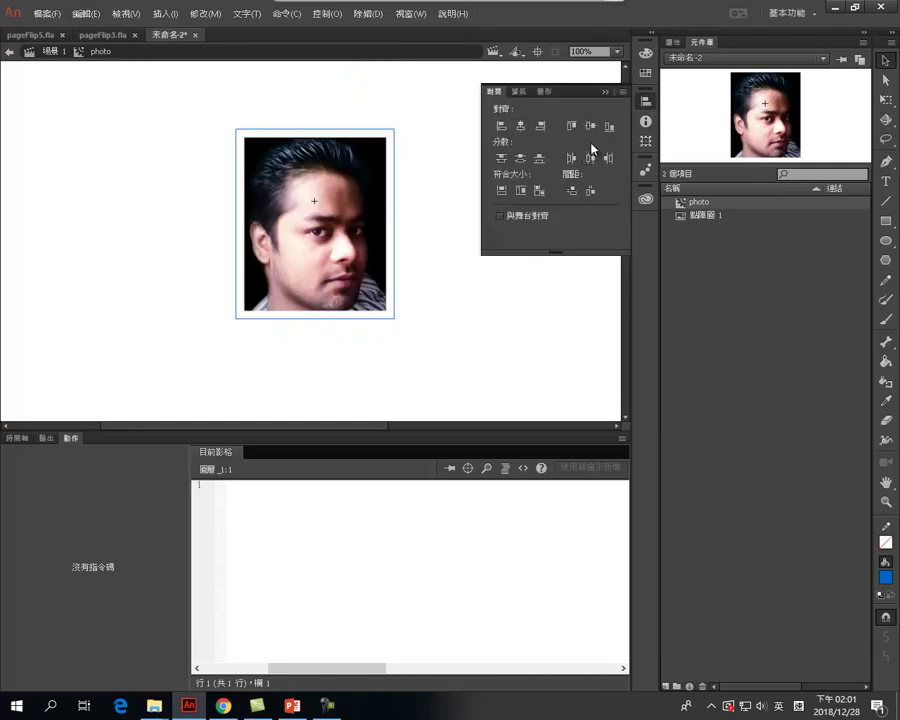
{"action": "left_click", "coordinate": [500, 215]}
{"action": "left_click", "coordinate": [520, 125]}
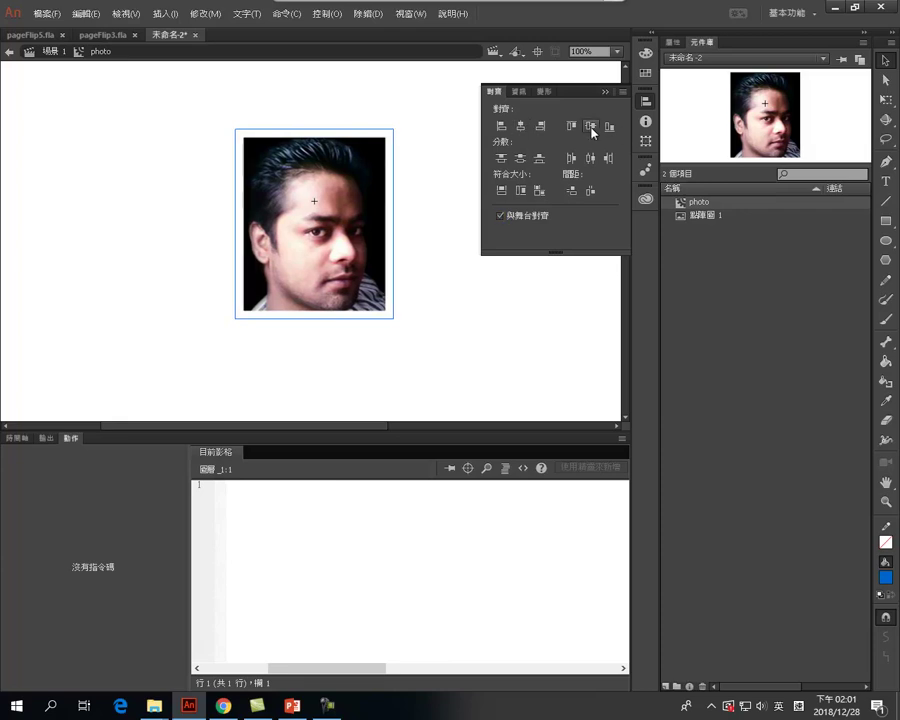
{"action": "left_click", "coordinate": [591, 126]}
{"action": "left_click", "coordinate": [418, 233]}
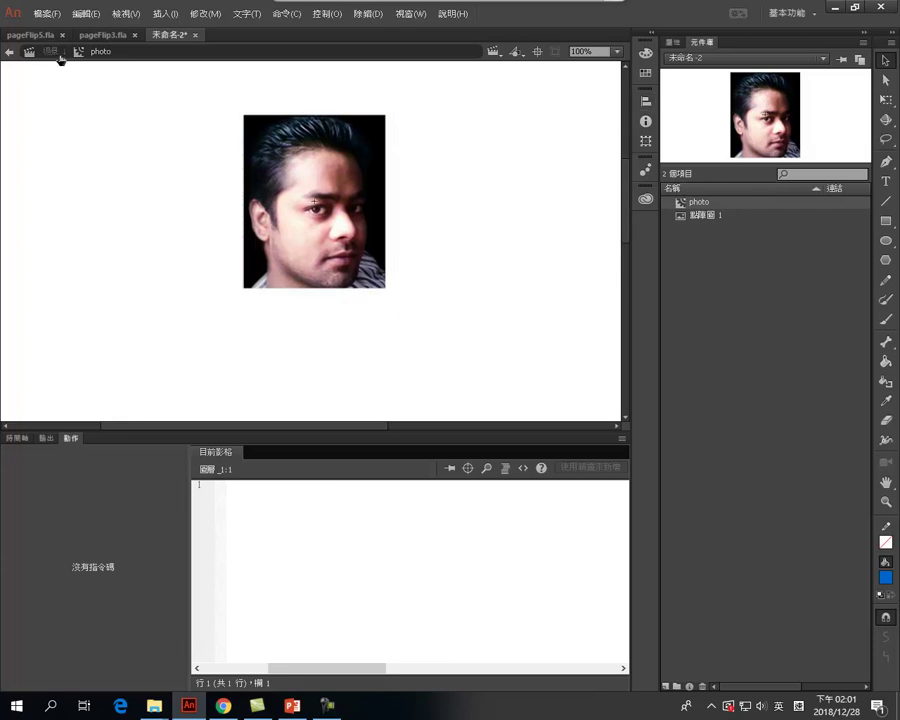
{"action": "left_click", "coordinate": [52, 52]}
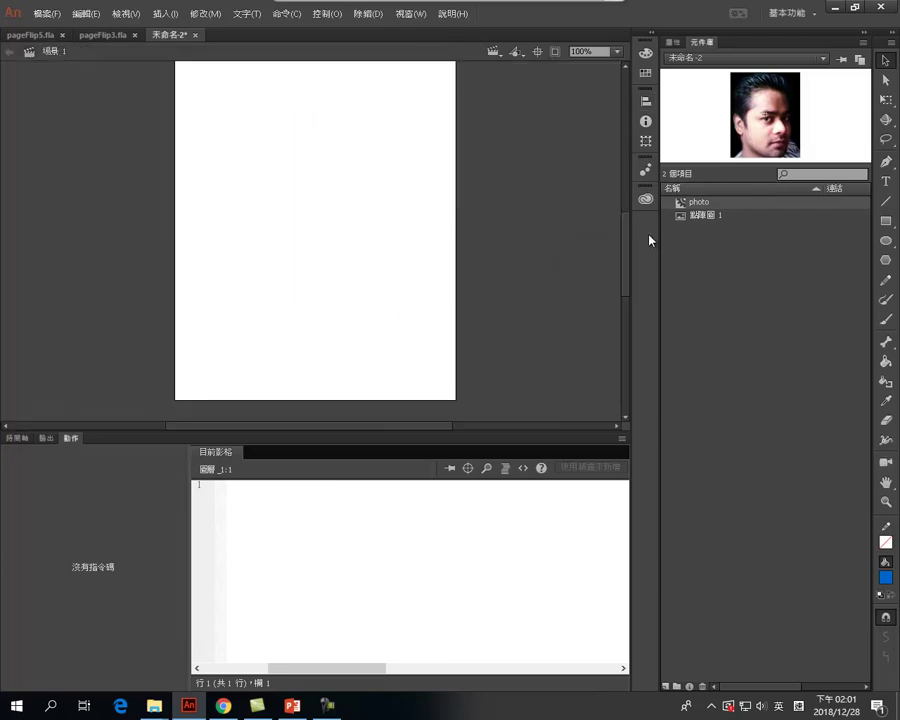
- Copy the Profile, Objective, Personal Skills and Contact heading boxes from the PowerPoint résumé slide and switch back to Animate
{"action": "key", "text": "alt+Tab"}
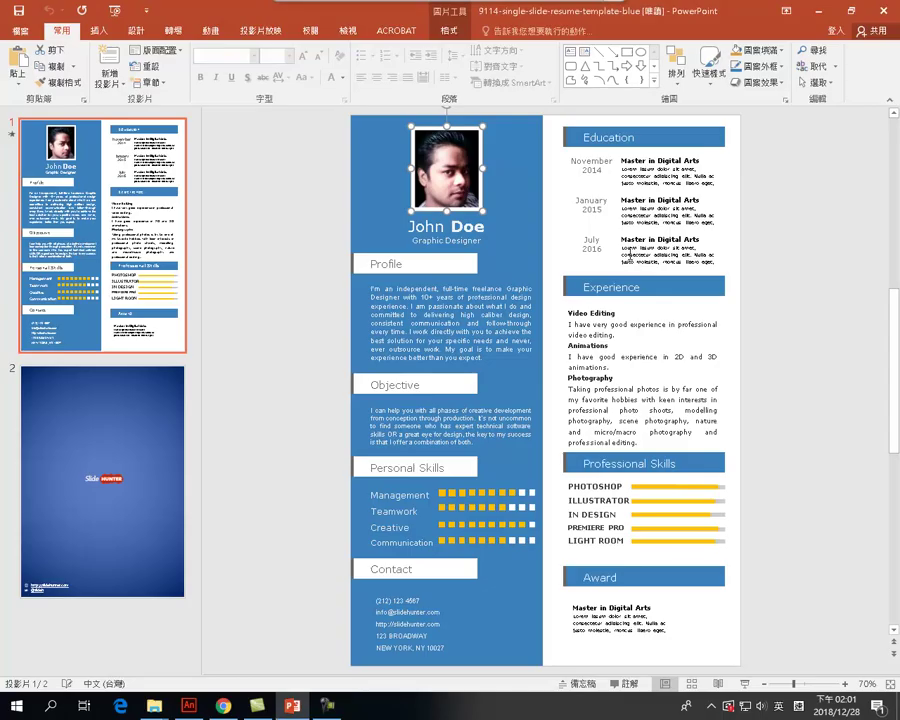
{"action": "left_click", "coordinate": [408, 265]}
{"action": "left_click", "coordinate": [425, 383], "text": "shift"}
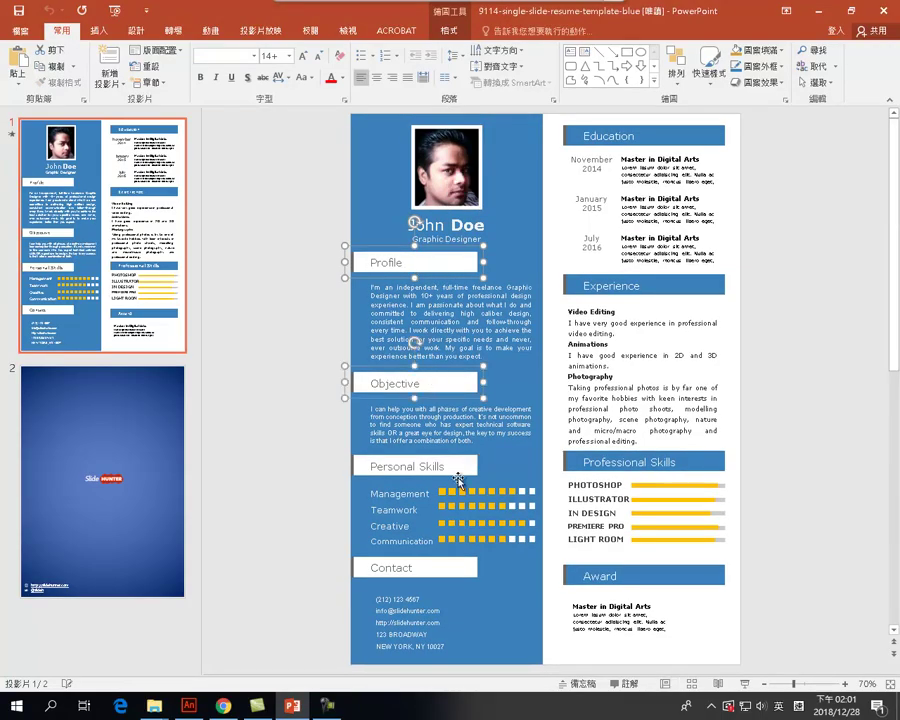
{"action": "left_click", "coordinate": [445, 466], "text": "shift"}
{"action": "left_click", "coordinate": [442, 566], "text": "shift"}
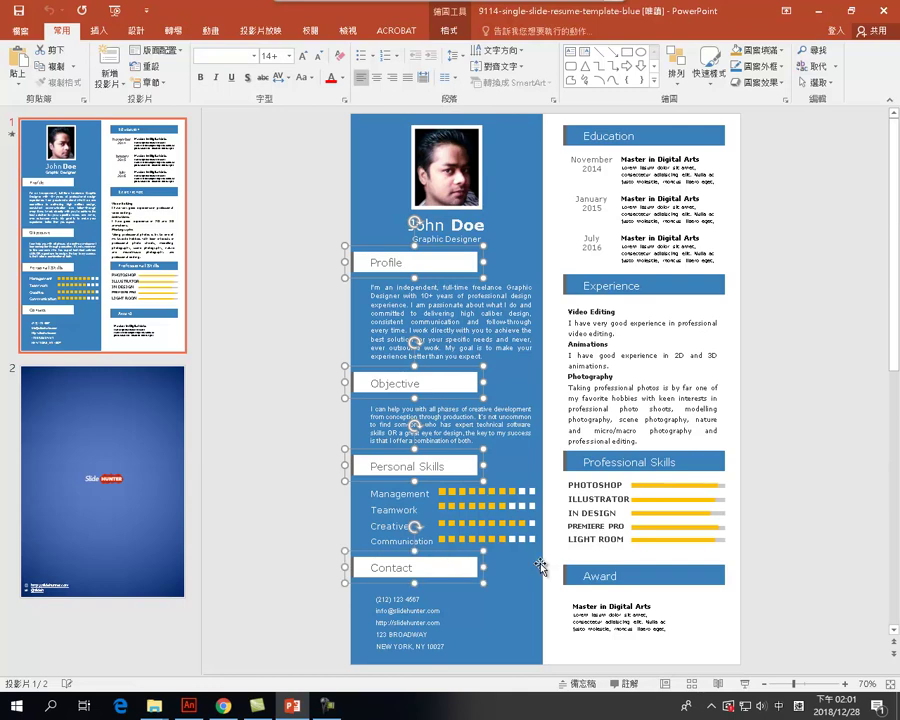
{"action": "key", "text": "alt+Tab"}
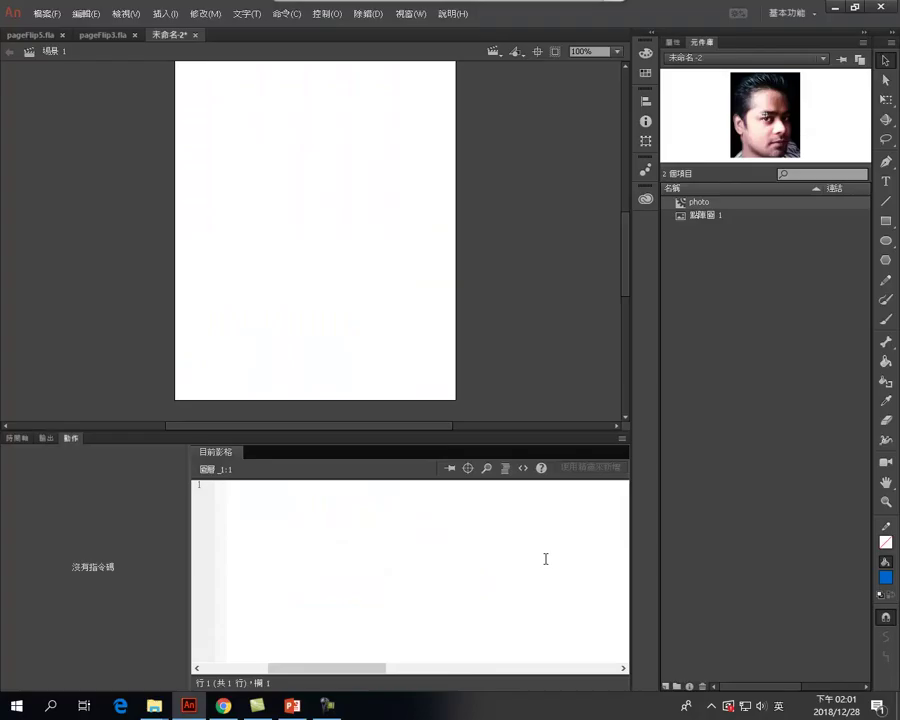
- Check the stage size in the document settings
{"action": "left_click", "coordinate": [205, 14]}
{"action": "left_click", "coordinate": [218, 30]}
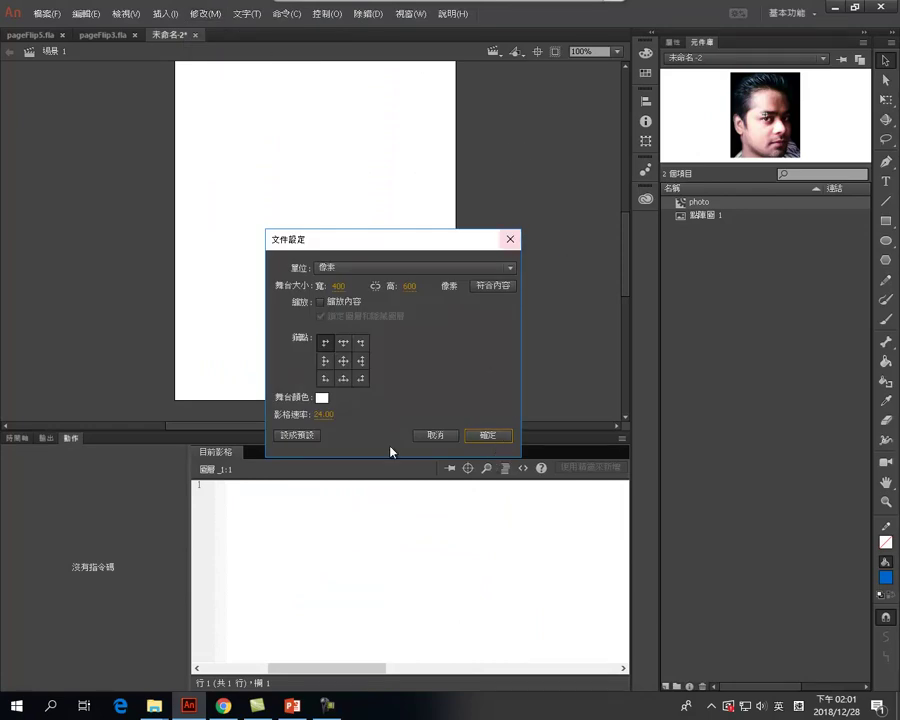
{"action": "left_click", "coordinate": [436, 435]}
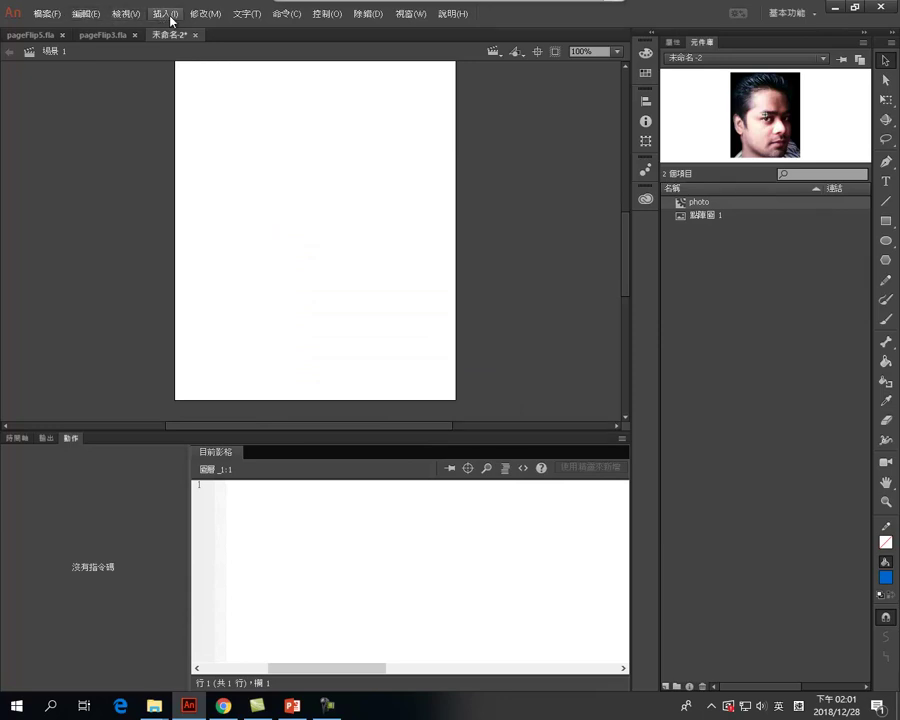
- Create a new movie clip symbol named title
{"action": "left_click", "coordinate": [171, 17]}
{"action": "left_click", "coordinate": [200, 29]}
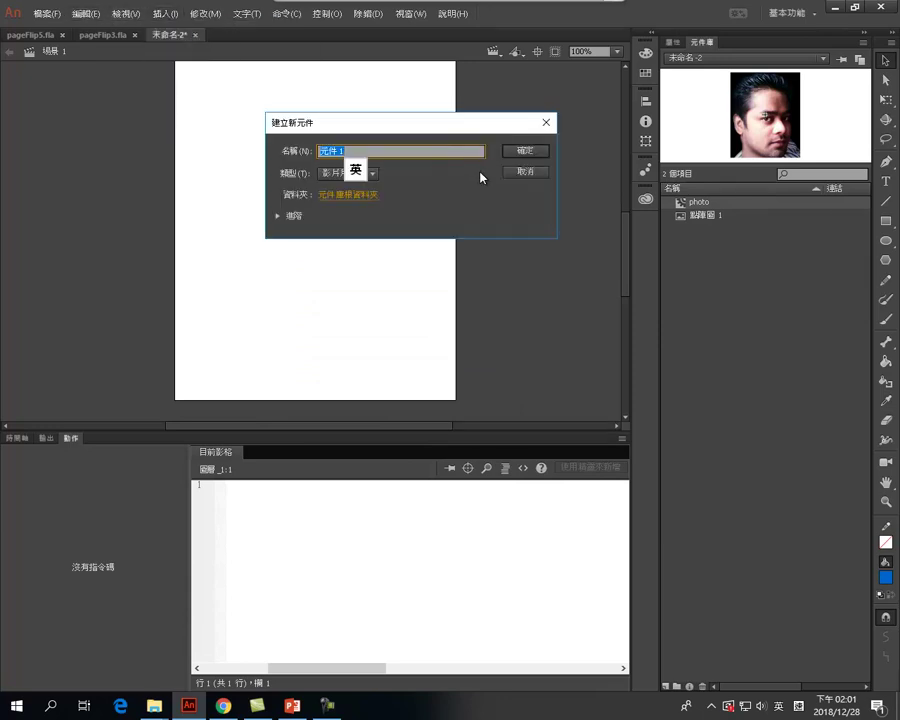
{"action": "type", "text": "c"}
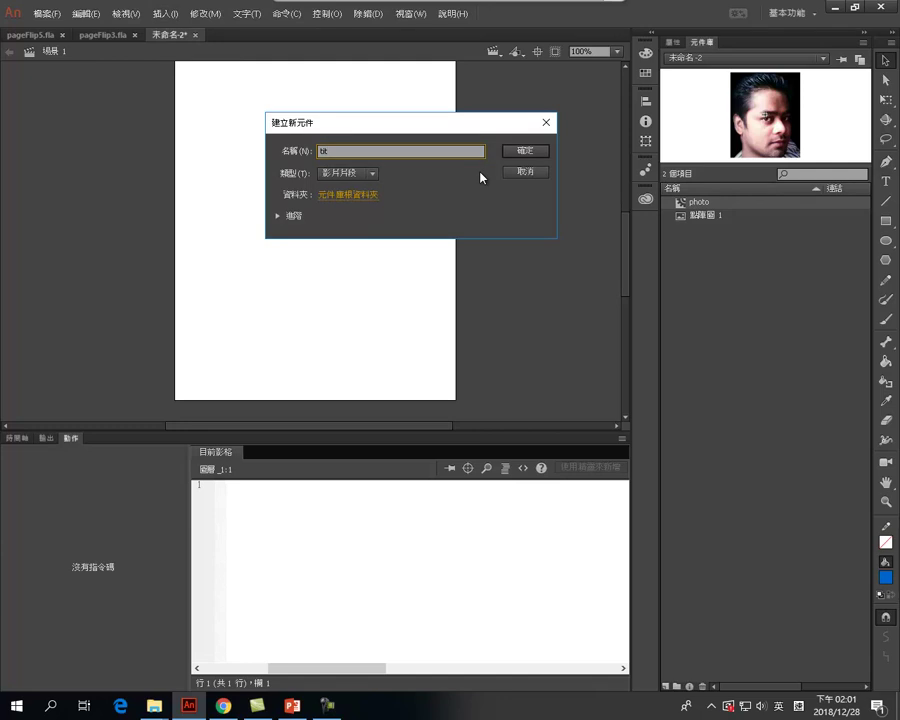
{"action": "type", "text": "itle"}
{"action": "left_click", "coordinate": [527, 152]}
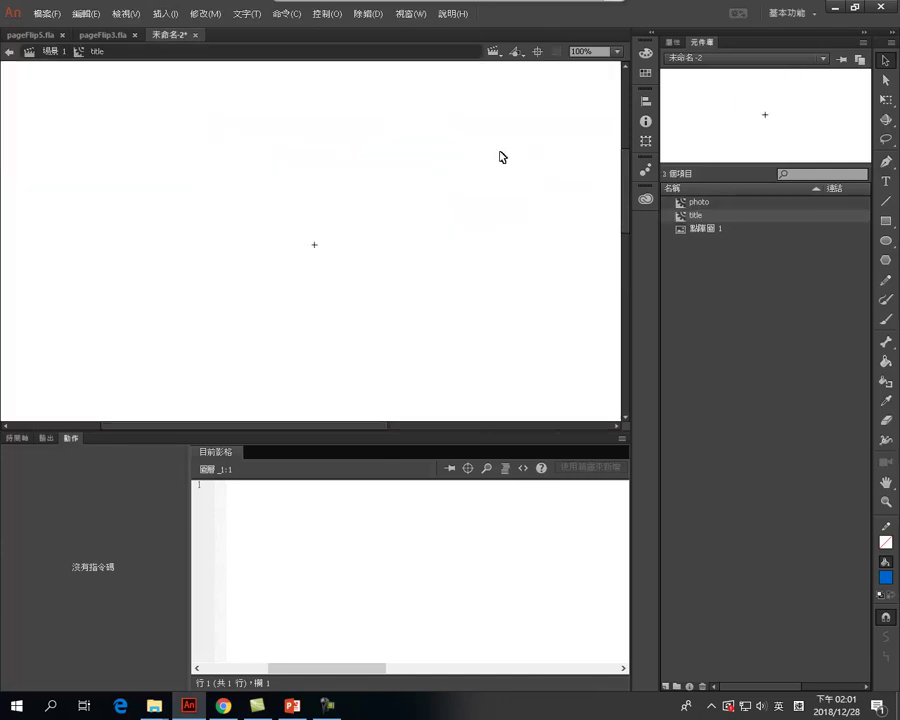
- Paste the copied headings into the title symbol, centre them relative to the stage, and return to Scene 1
{"action": "left_click", "coordinate": [86, 14]}
{"action": "left_click", "coordinate": [110, 110]}
{"action": "left_click_drag", "start_coordinate": [626, 232], "coordinate": [630, 160]}
{"action": "left_click", "coordinate": [645, 101]}
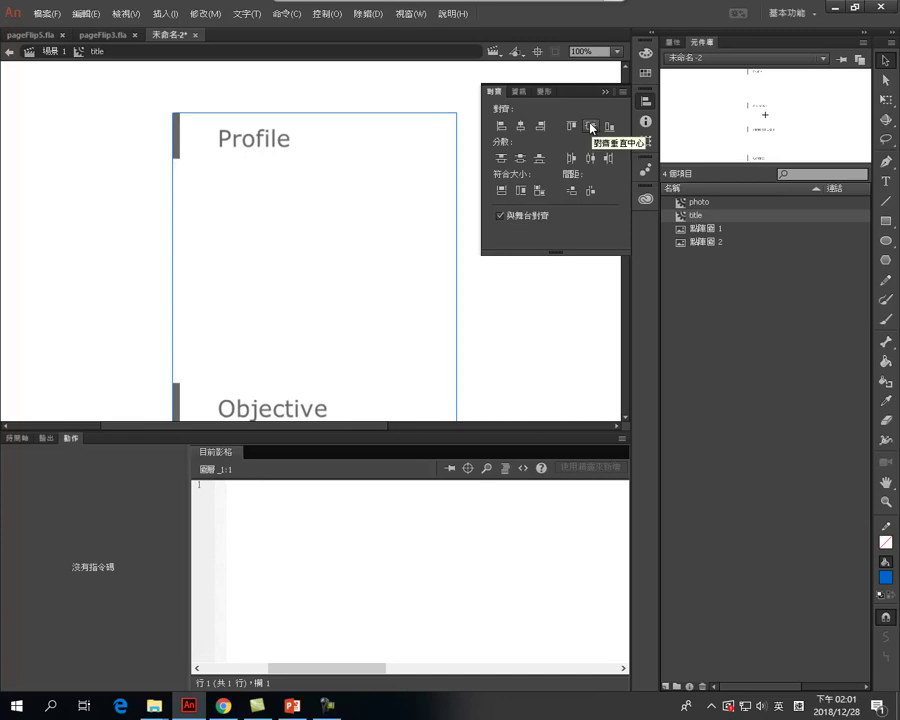
{"action": "left_click", "coordinate": [45, 51]}
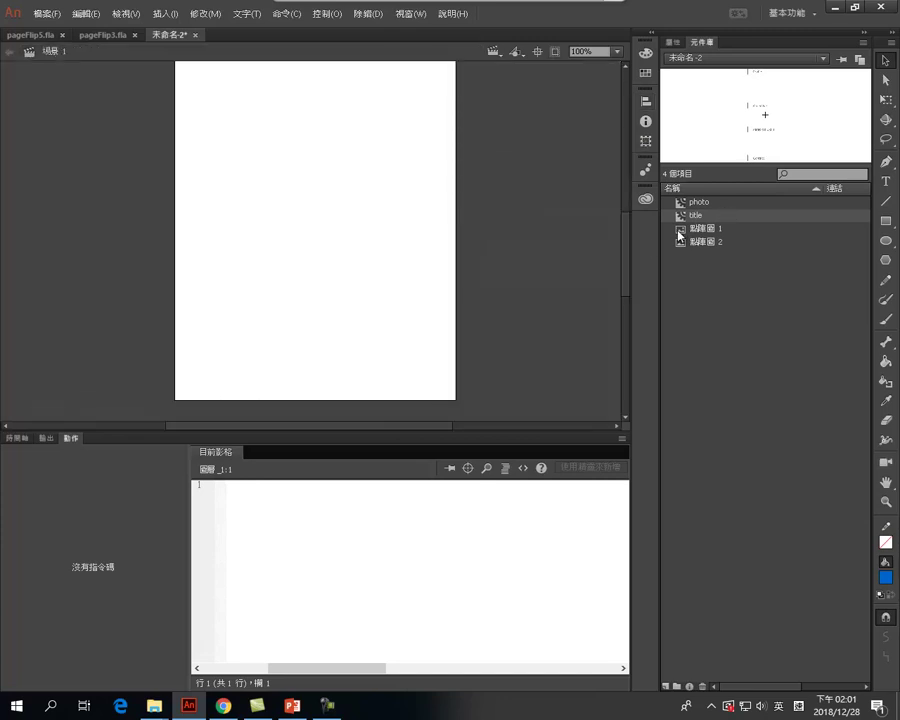
- Show the timeline for Scene 1 and switch to the résumé slide in PowerPoint
{"action": "left_click_drag", "start_coordinate": [629, 261], "coordinate": [629, 248]}
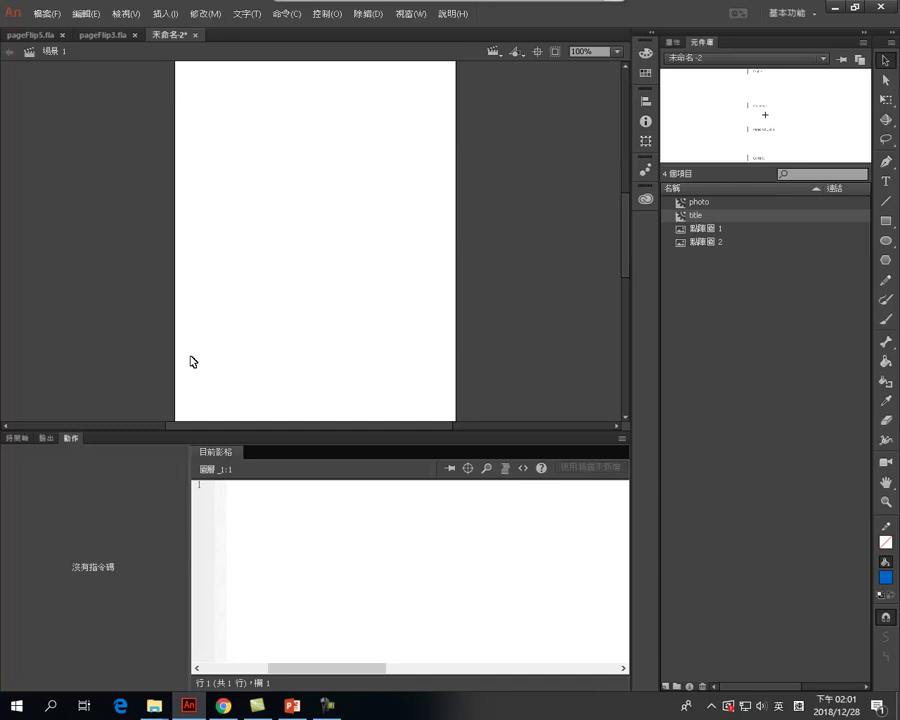
{"action": "left_click", "coordinate": [18, 438]}
{"action": "key", "text": "alt+Tab"}
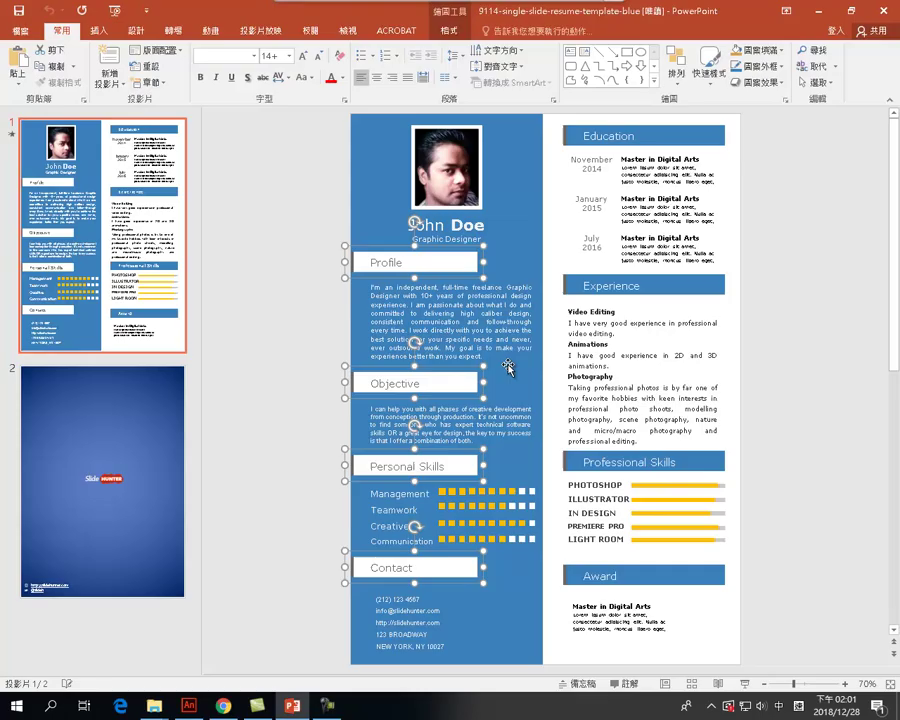
{"action": "left_click", "coordinate": [450, 320]}
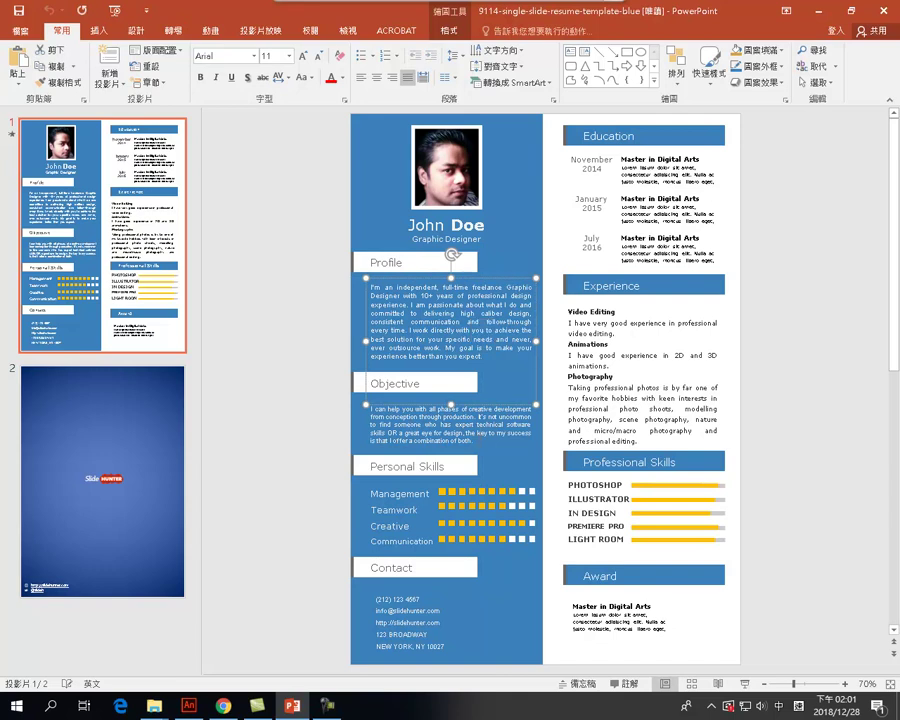
{"action": "left_click", "coordinate": [488, 430], "text": "shift"}
{"action": "left_click", "coordinate": [468, 532], "text": "shift"}
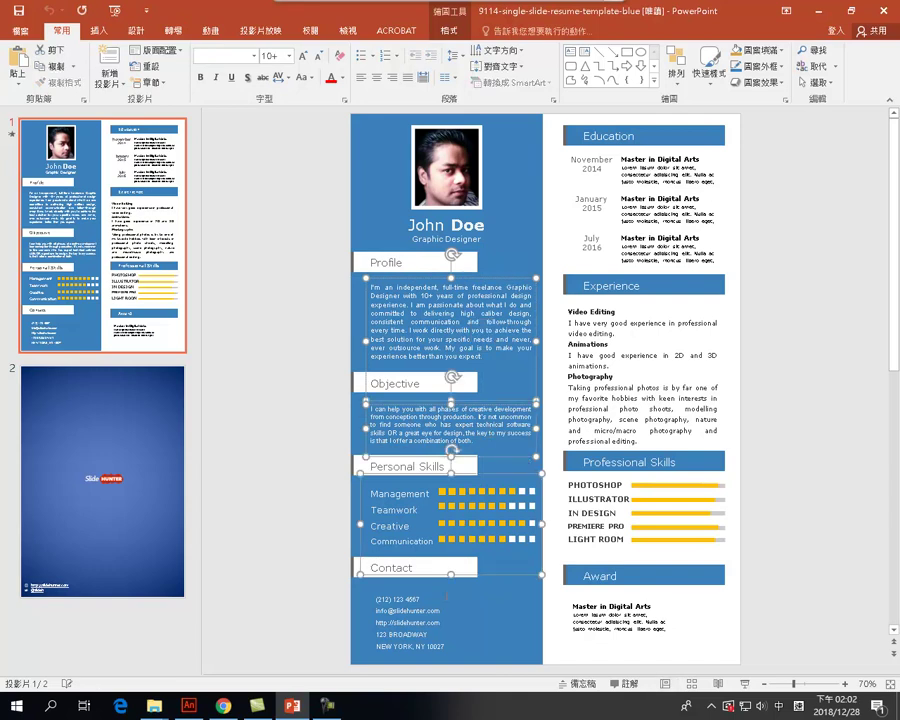
{"action": "scroll", "coordinate": [638, 611], "scroll_direction": "down", "scroll_amount": 3}
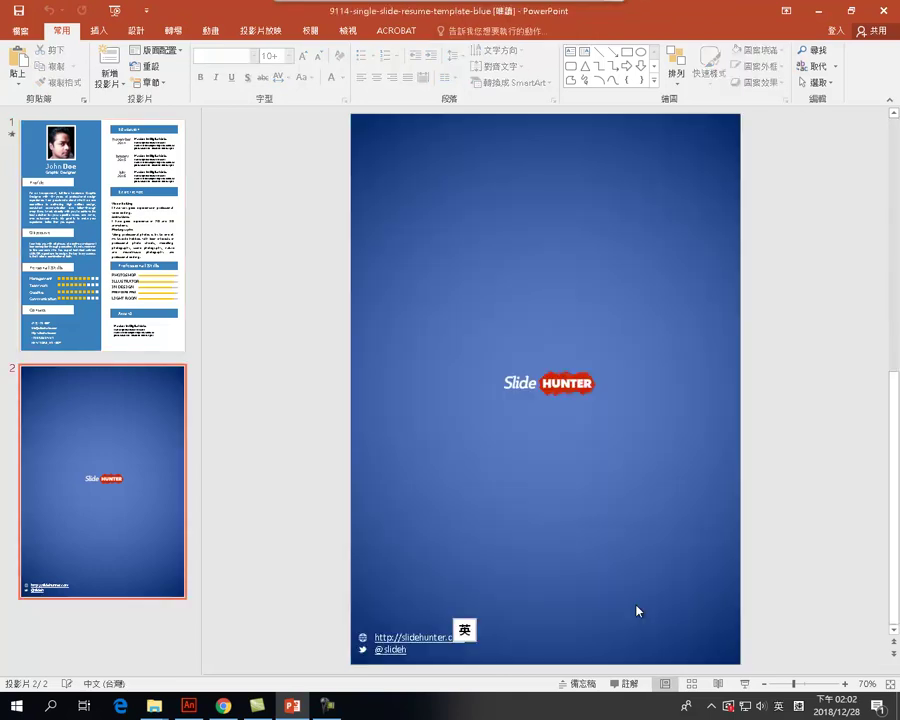
{"action": "scroll", "coordinate": [638, 611], "scroll_direction": "up", "scroll_amount": 3}
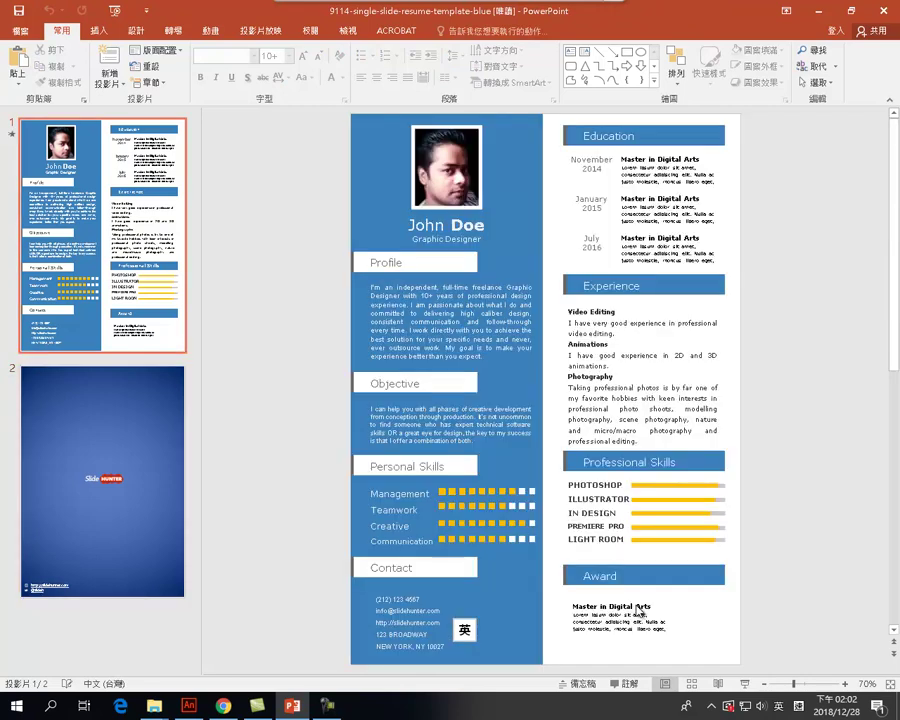
- Copy the content boxes under Profile, Objective, Personal Skills and Contact together and switch back to Animate
{"action": "left_click", "coordinate": [450, 262]}
{"action": "left_click", "coordinate": [450, 320], "text": "shift"}
{"action": "left_click", "coordinate": [482, 406], "text": "shift"}
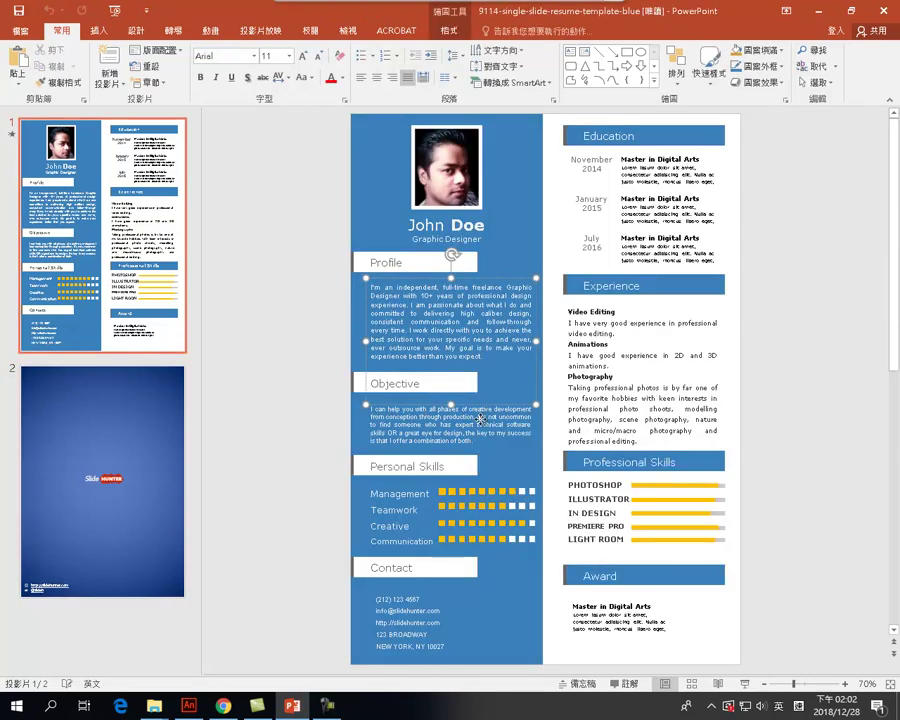
{"action": "left_click", "coordinate": [451, 383], "text": "shift"}
{"action": "left_click", "coordinate": [472, 504], "text": "shift"}
{"action": "left_click", "coordinate": [451, 466], "text": "shift"}
{"action": "left_click", "coordinate": [420, 567], "text": "shift"}
{"action": "left_click", "coordinate": [530, 610], "text": "shift"}
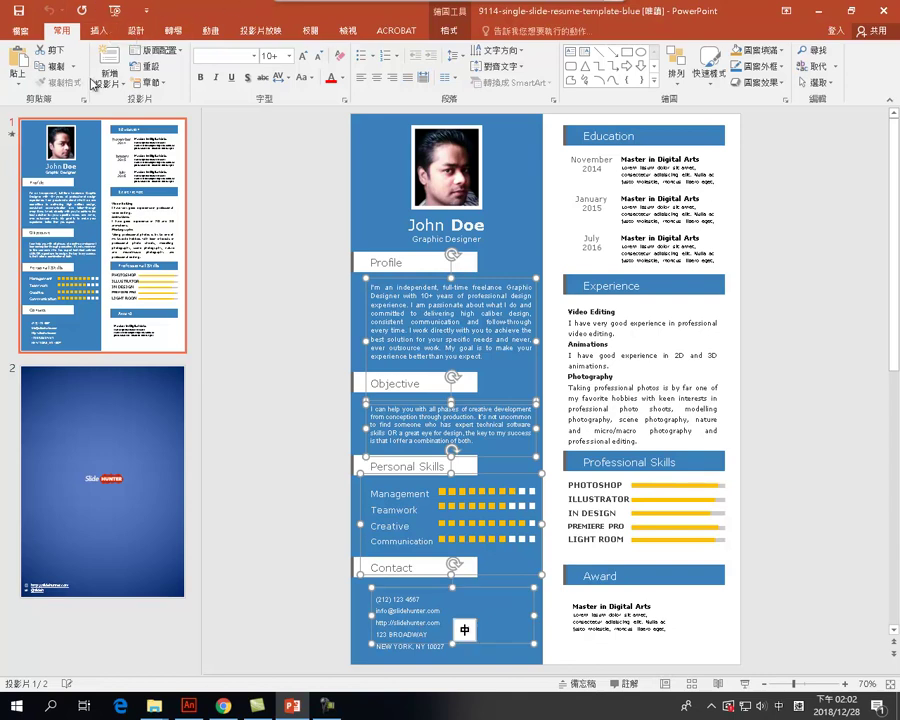
{"action": "left_click", "coordinate": [50, 66]}
{"action": "key", "text": "alt+Tab"}
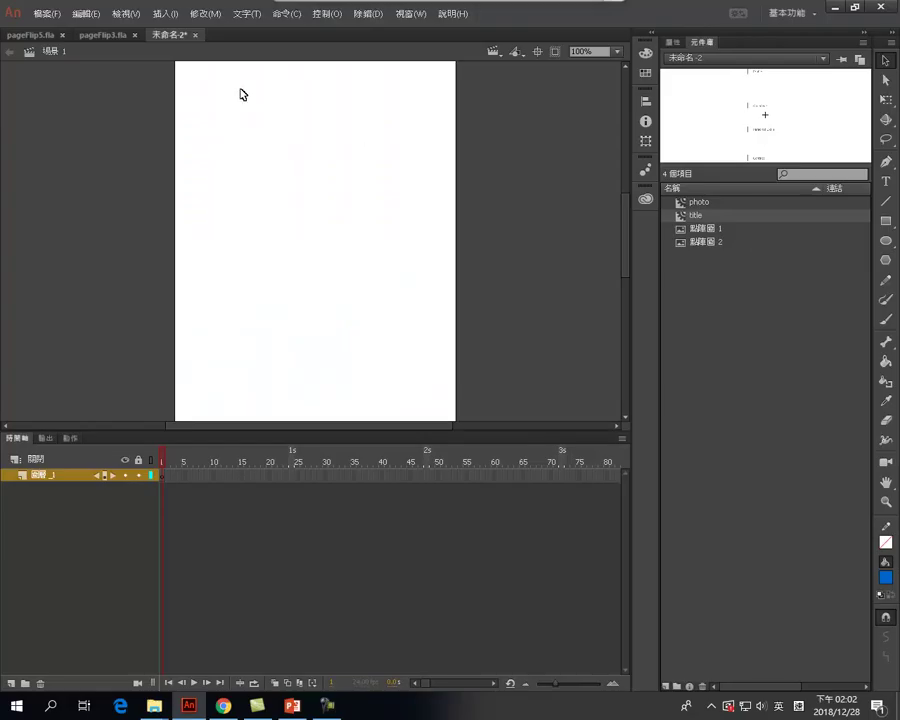
- Create a new movie clip symbol named content
{"action": "left_click", "coordinate": [172, 15]}
{"action": "left_click", "coordinate": [197, 30]}
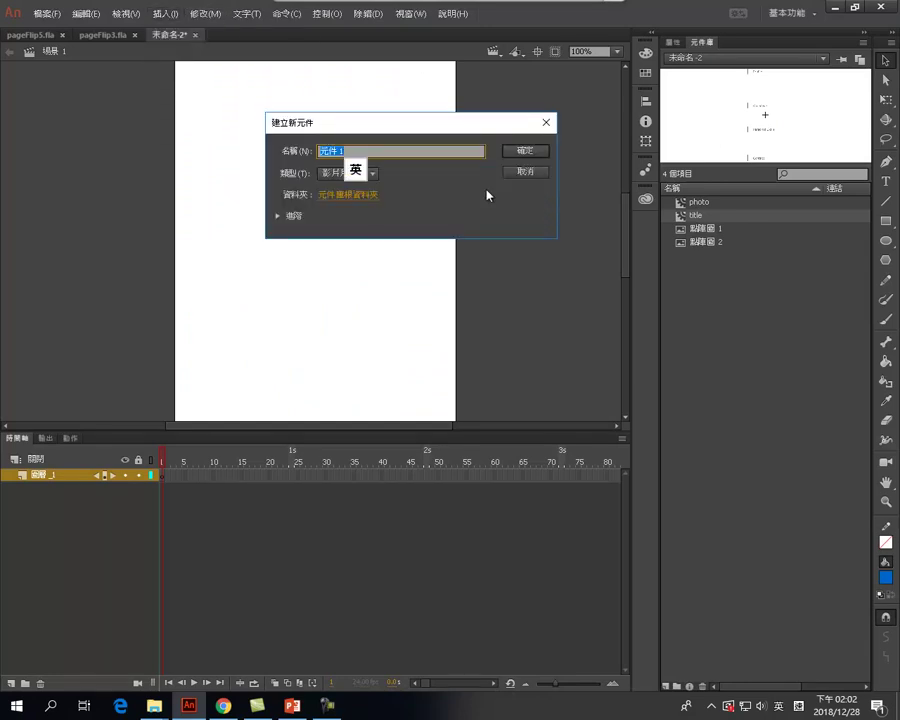
{"action": "type", "text": "content"}
{"action": "left_click", "coordinate": [514, 150]}
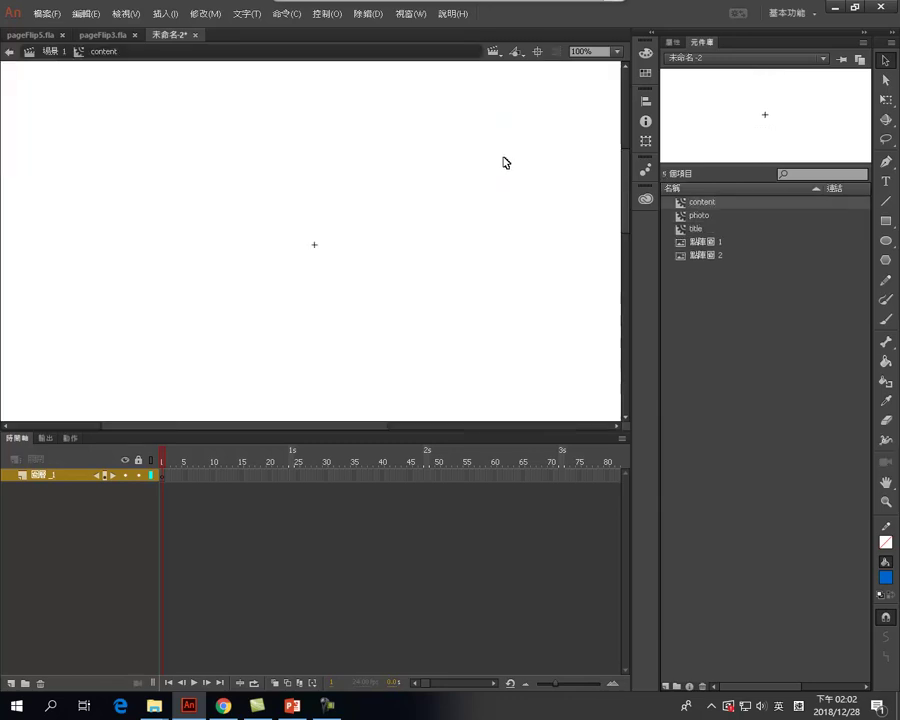
- Paste the copied content boxes into the centre of the content symbol and return to Scene 1
{"action": "left_click", "coordinate": [86, 13]}
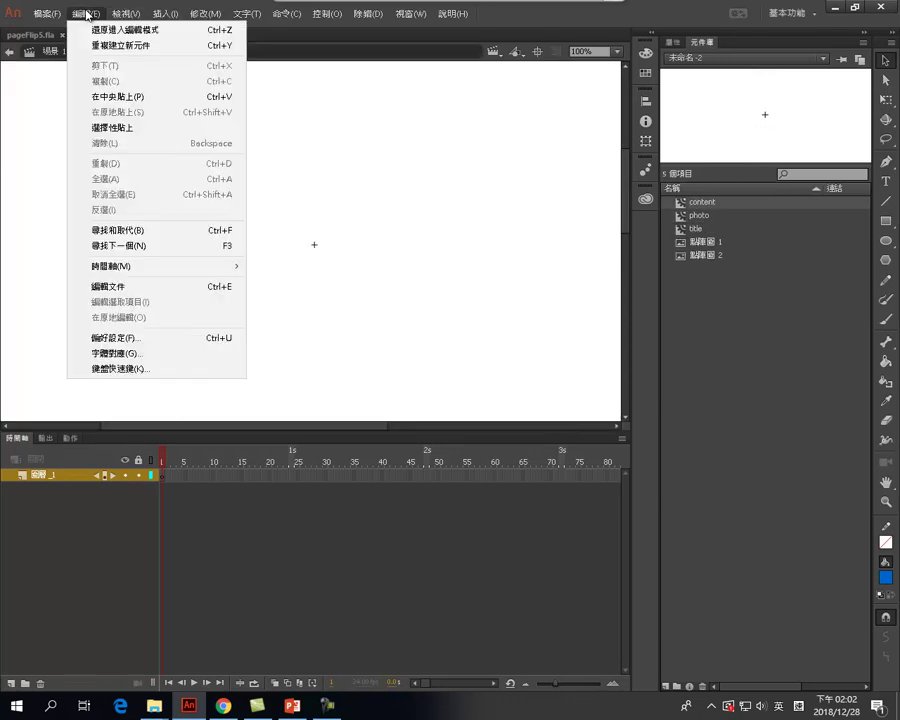
{"action": "left_click", "coordinate": [118, 97]}
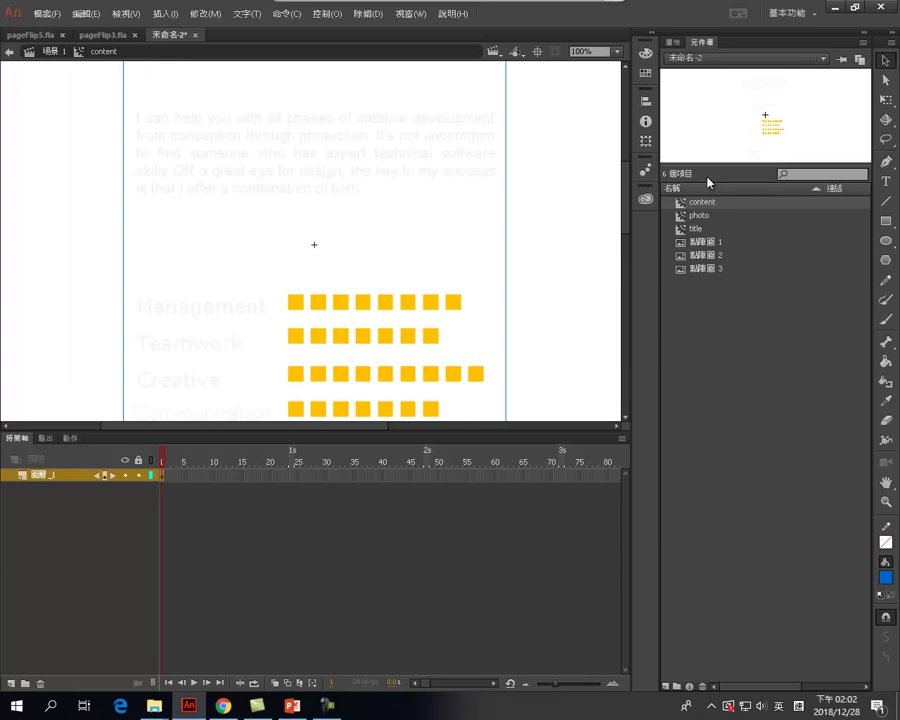
{"action": "left_click", "coordinate": [646, 100]}
{"action": "left_click", "coordinate": [50, 52]}
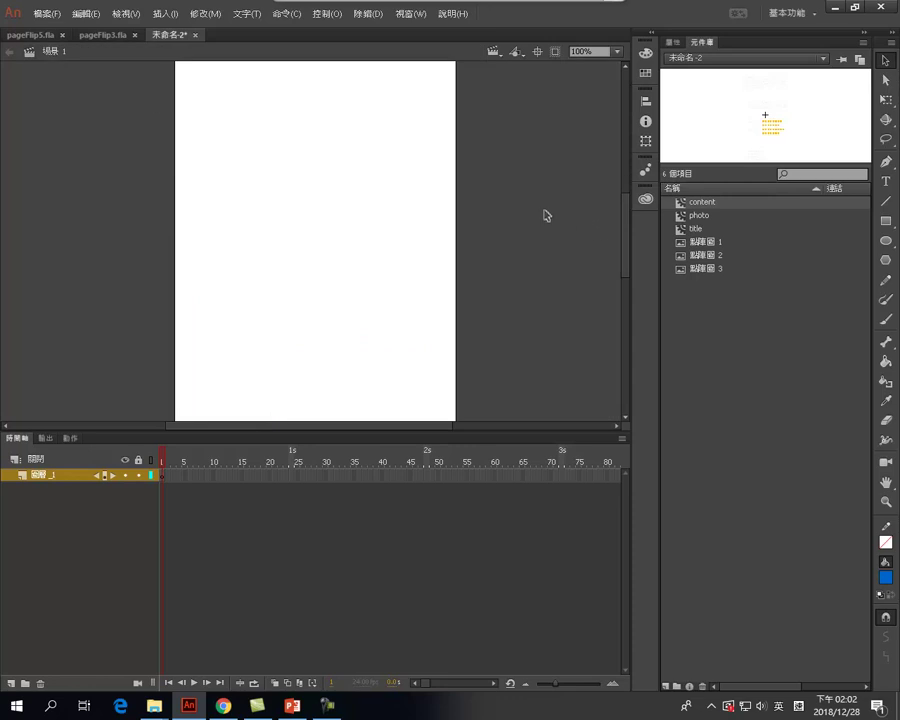
{"action": "mouse_move", "coordinate": [626, 240]}
{"action": "left_mouse_down"}
{"action": "mouse_move", "coordinate": [626, 276]}
{"action": "mouse_move", "coordinate": [629, 261]}
{"action": "left_mouse_up"}
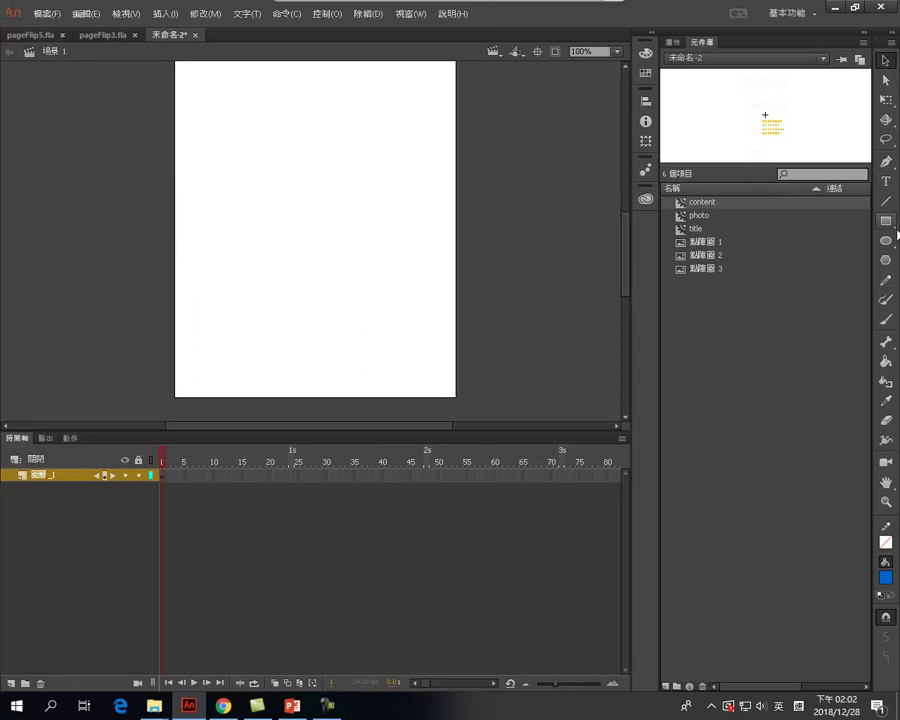
{"action": "key", "text": "r"}
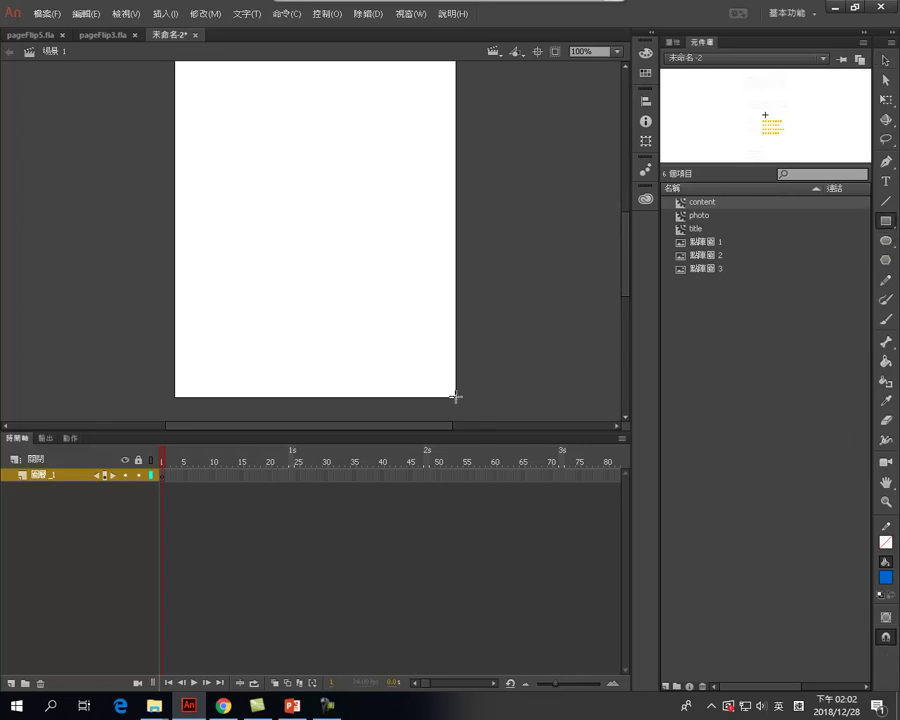
{"action": "left_click_drag", "start_coordinate": [455, 397], "coordinate": [175, 61]}
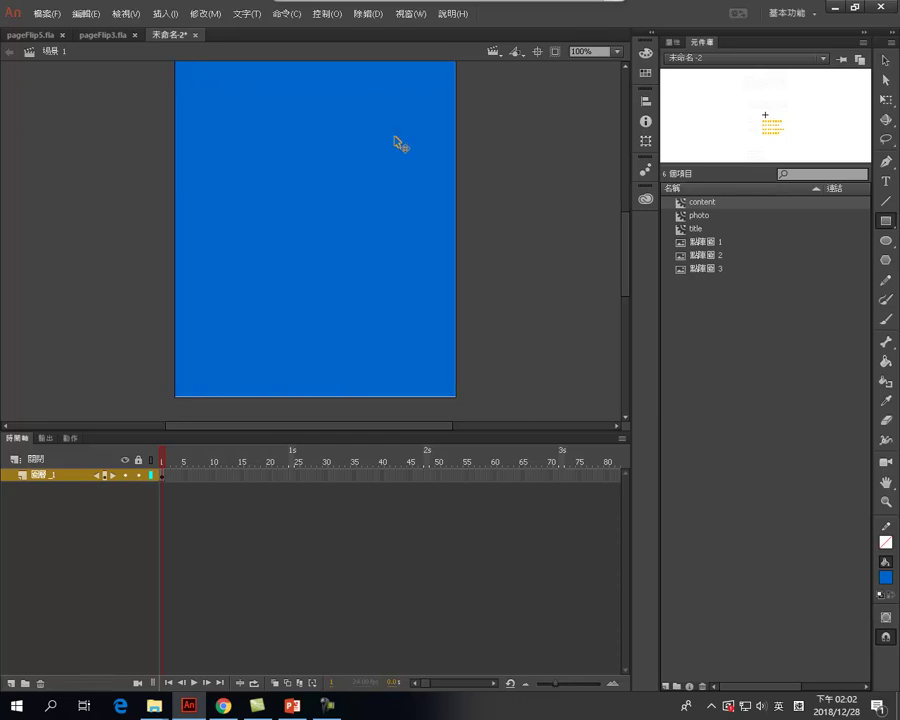
{"action": "key", "text": "ctrl+z"}
- Enlarge the stage area until the whole stage shows and draw a blue rectangle without outline covering it exactly
{"action": "left_click", "coordinate": [617, 51]}
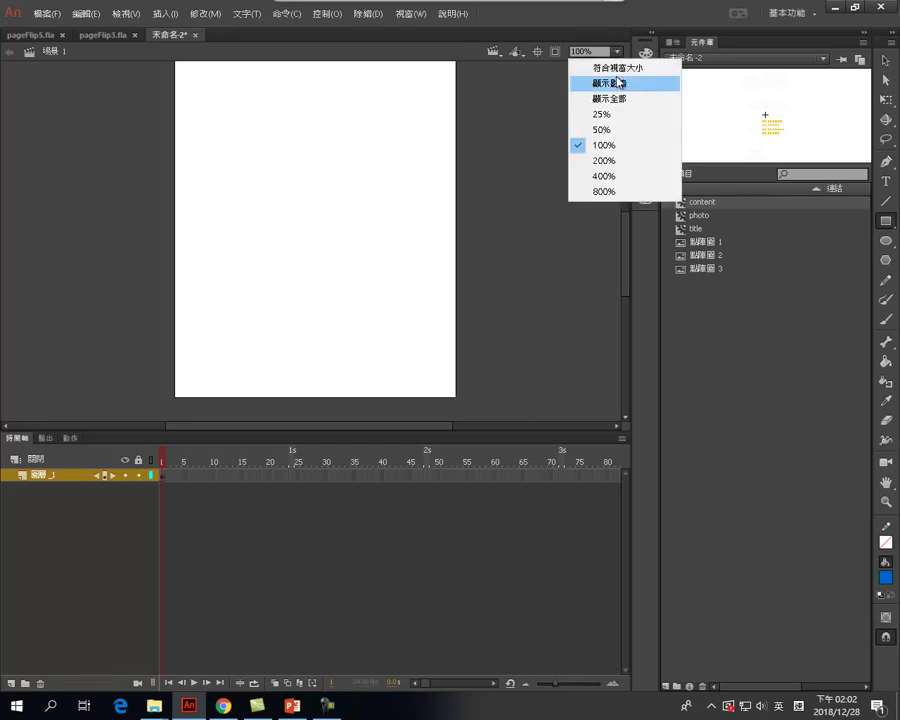
{"action": "left_click", "coordinate": [614, 96]}
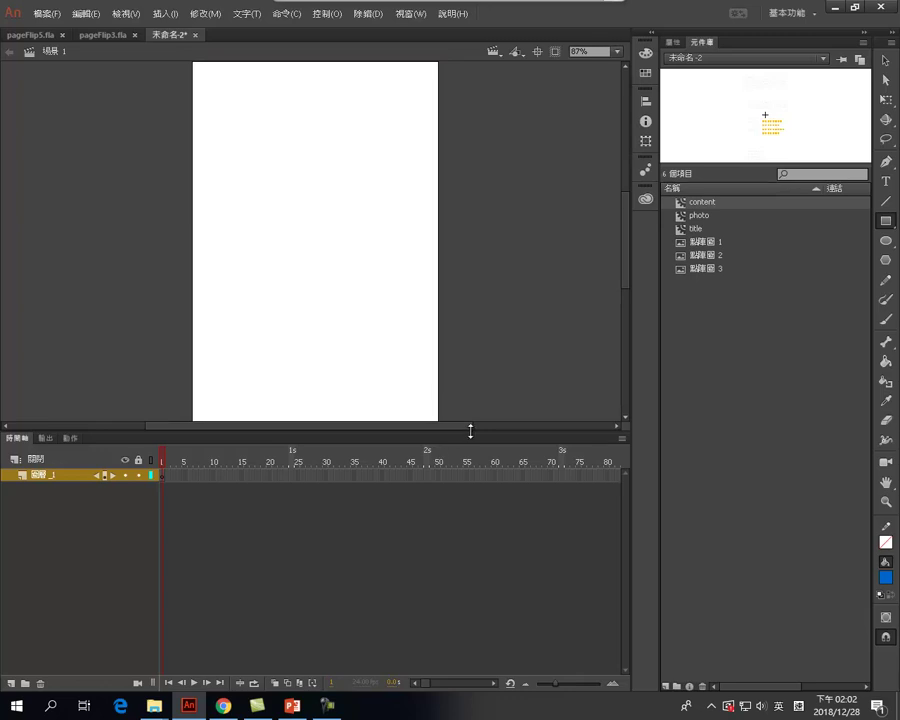
{"action": "left_click_drag", "start_coordinate": [470, 430], "coordinate": [469, 575]}
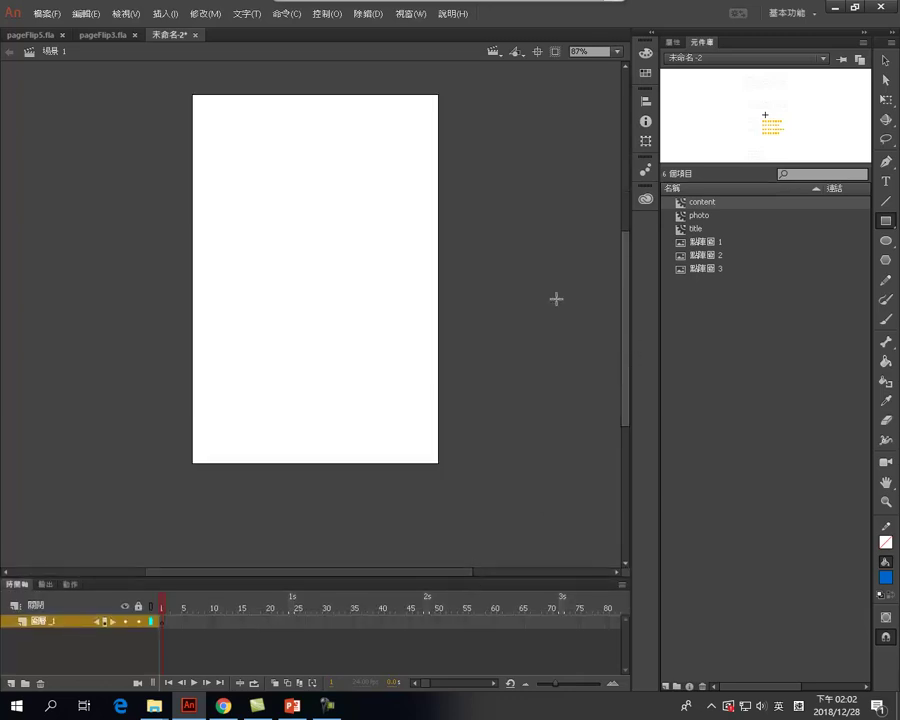
{"action": "mouse_move", "coordinate": [182, 84]}
{"action": "left_mouse_down"}
{"action": "mouse_move", "coordinate": [440, 410]}
{"action": "mouse_move", "coordinate": [426, 378]}
{"action": "left_mouse_up"}
{"action": "key", "text": "ctrl+z"}
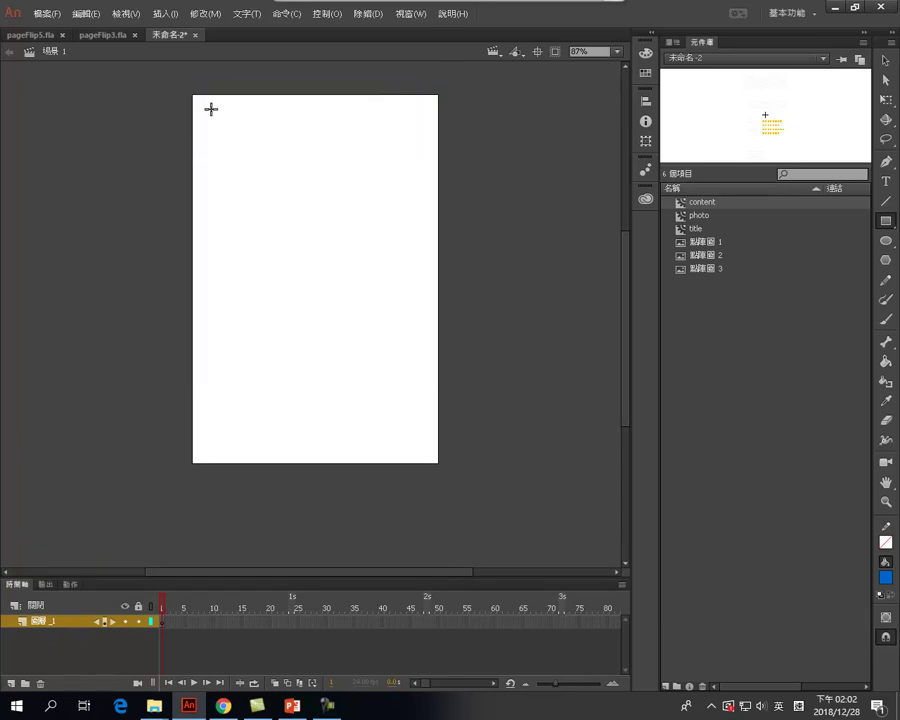
{"action": "left_click_drag", "start_coordinate": [192, 94], "coordinate": [438, 465]}
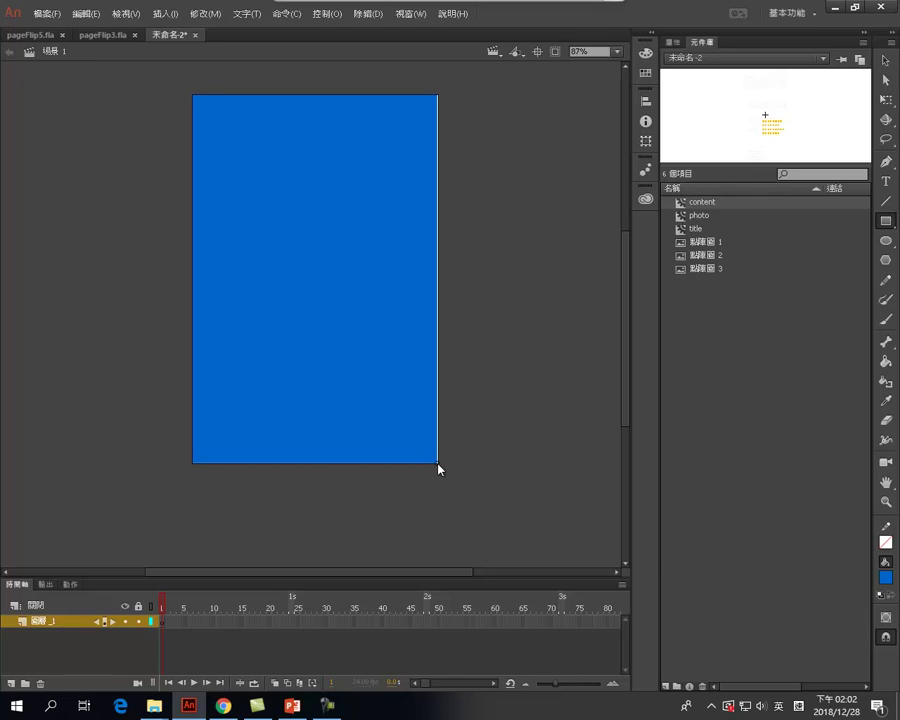
- Place the photo symbol on a new layer and scale it down near the stage's upper-left corner
{"action": "left_click", "coordinate": [10, 683]}
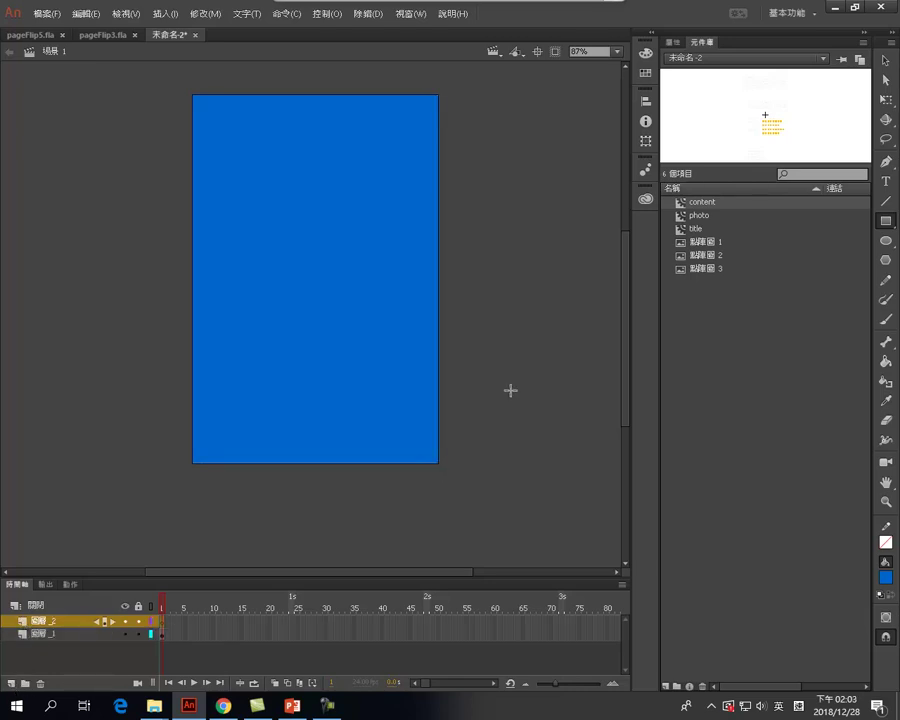
{"action": "left_click_drag", "start_coordinate": [684, 216], "coordinate": [243, 175]}
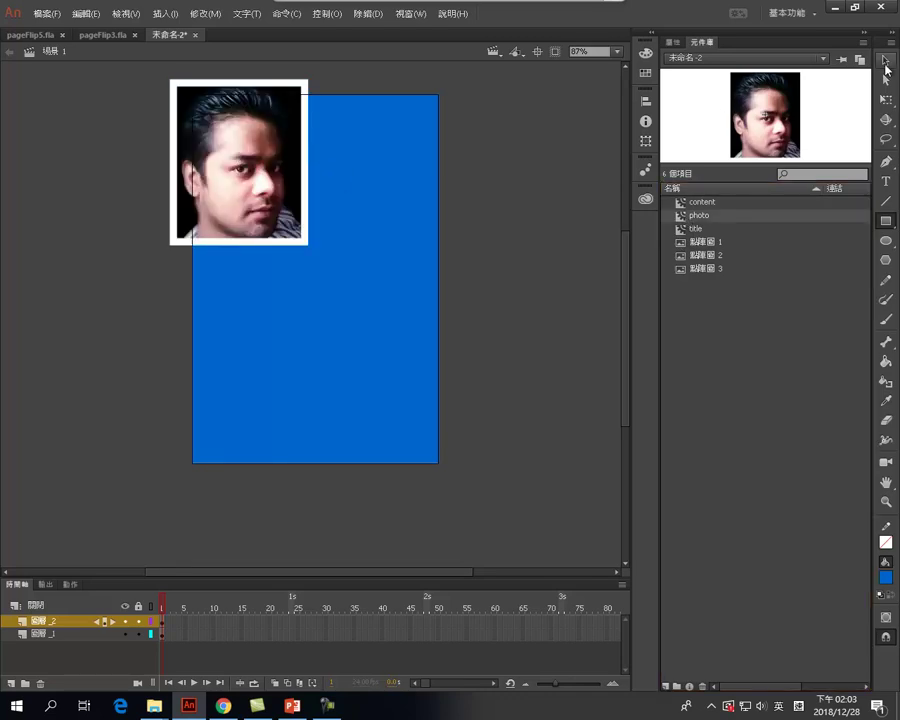
{"action": "left_click", "coordinate": [885, 64]}
{"action": "left_click_drag", "start_coordinate": [265, 137], "coordinate": [302, 172]}
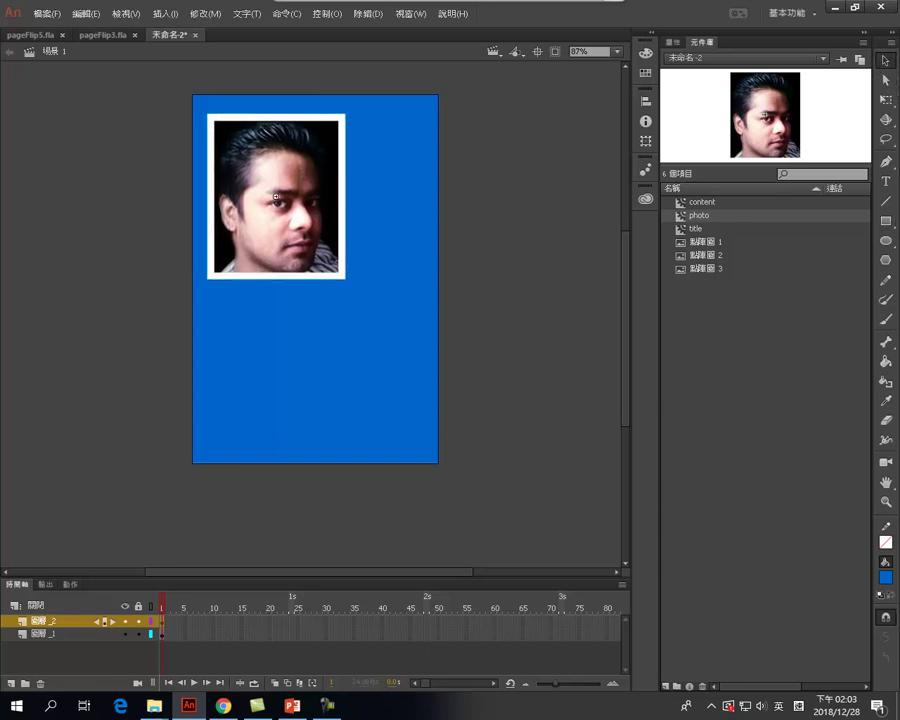
{"action": "key", "text": "q"}
{"action": "left_click_drag", "start_coordinate": [345, 280], "coordinate": [264, 173]}
{"action": "left_click", "coordinate": [547, 230]}
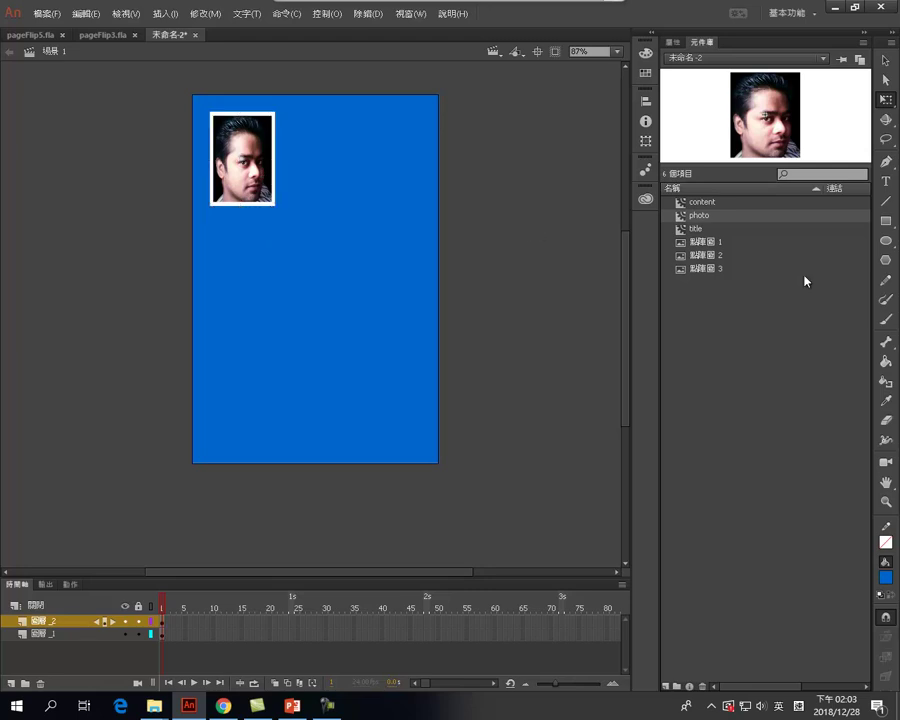
- Place an instance of the title symbol on the stage below the photo
{"action": "left_click", "coordinate": [683, 229]}
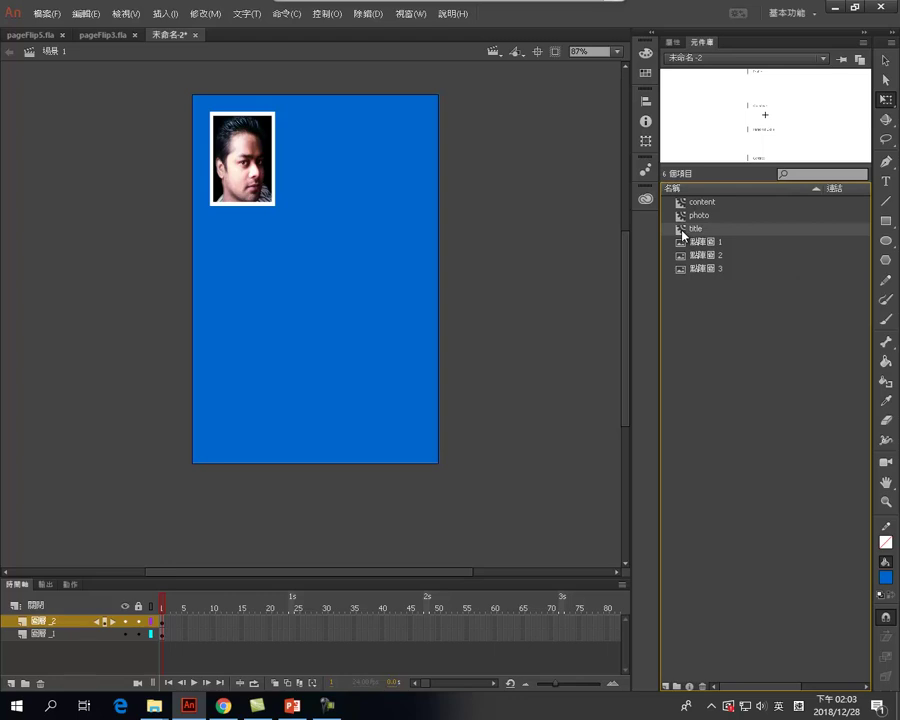
{"action": "left_click", "coordinate": [686, 242]}
{"action": "left_click", "coordinate": [685, 269]}
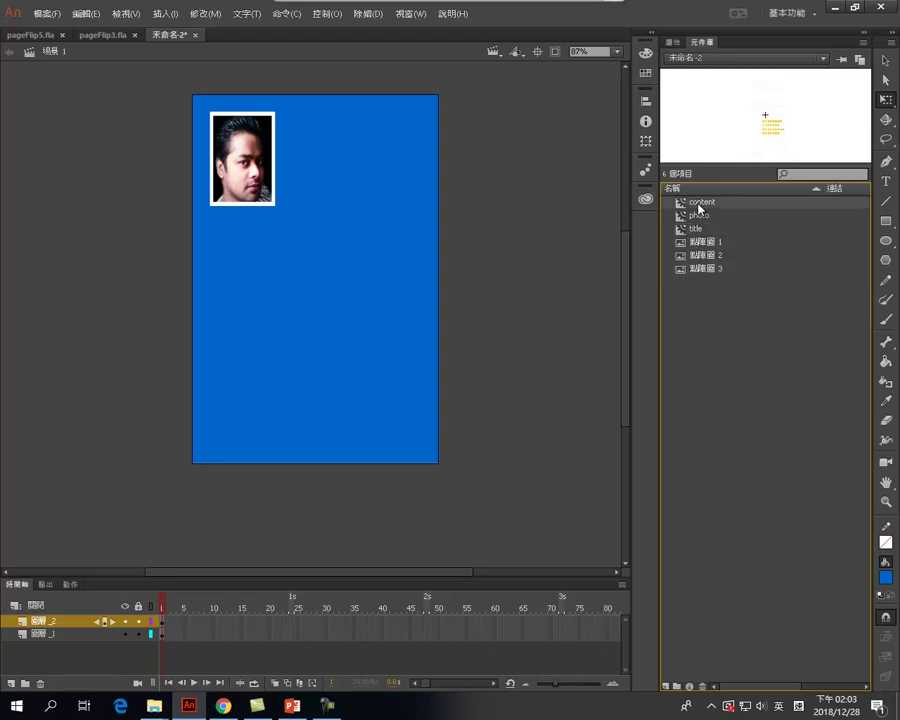
{"action": "left_click", "coordinate": [683, 229]}
{"action": "left_click_drag", "start_coordinate": [680, 231], "coordinate": [374, 309]}
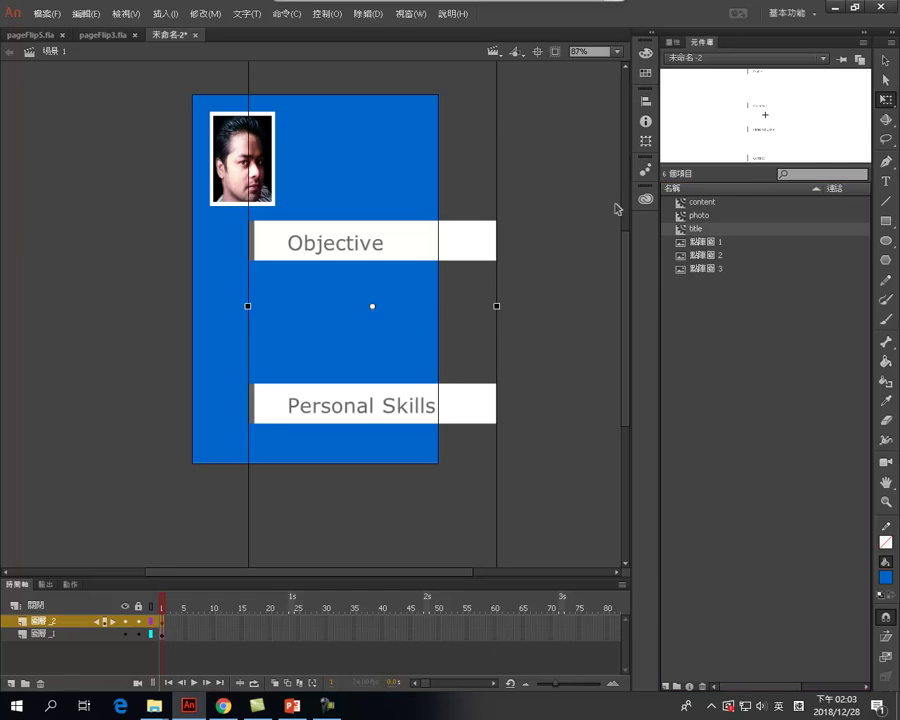
- Scale the title headings down to a narrow column and move them directly under the photo, aligned with its left edge
{"action": "left_click_drag", "start_coordinate": [629, 256], "coordinate": [548, 187]}
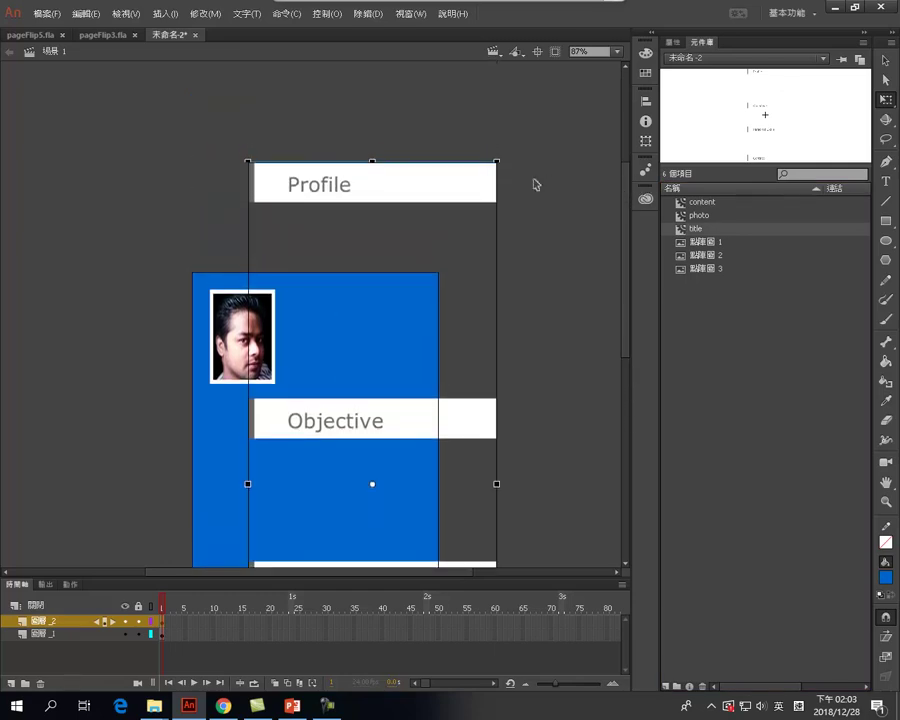
{"action": "left_click_drag", "start_coordinate": [496, 161], "coordinate": [418, 353]}
{"action": "left_click_drag", "start_coordinate": [626, 296], "coordinate": [626, 356]}
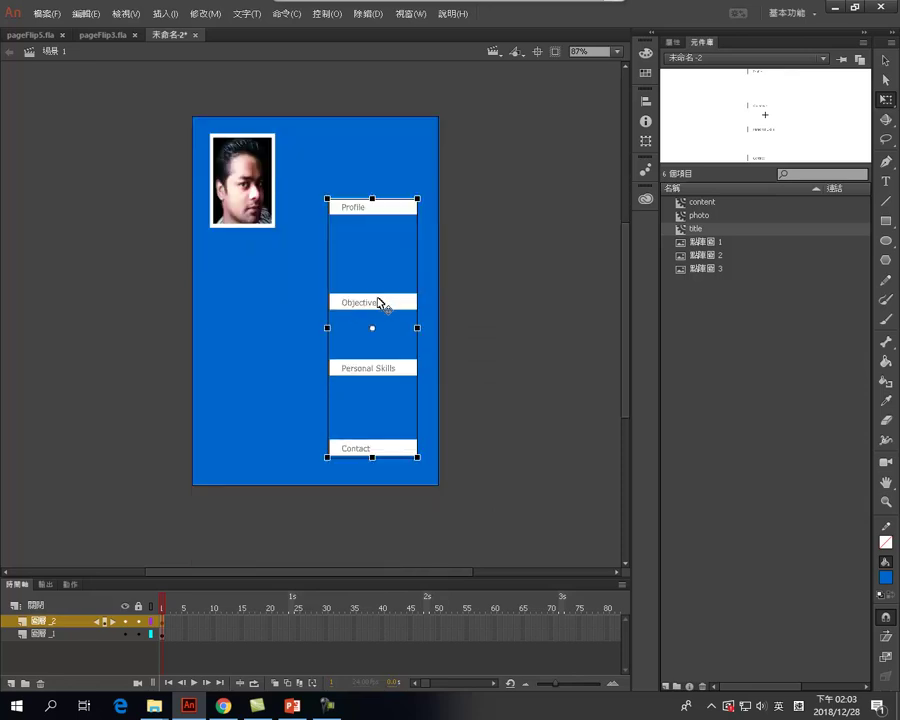
{"action": "left_click_drag", "start_coordinate": [417, 199], "coordinate": [413, 218]}
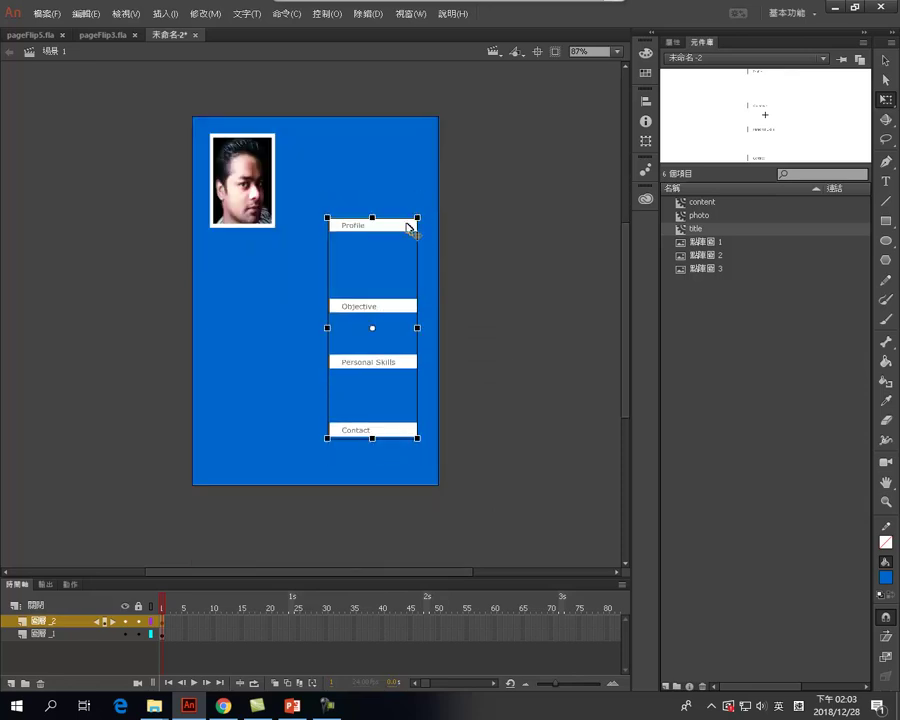
{"action": "left_click_drag", "start_coordinate": [396, 309], "coordinate": [286, 328]}
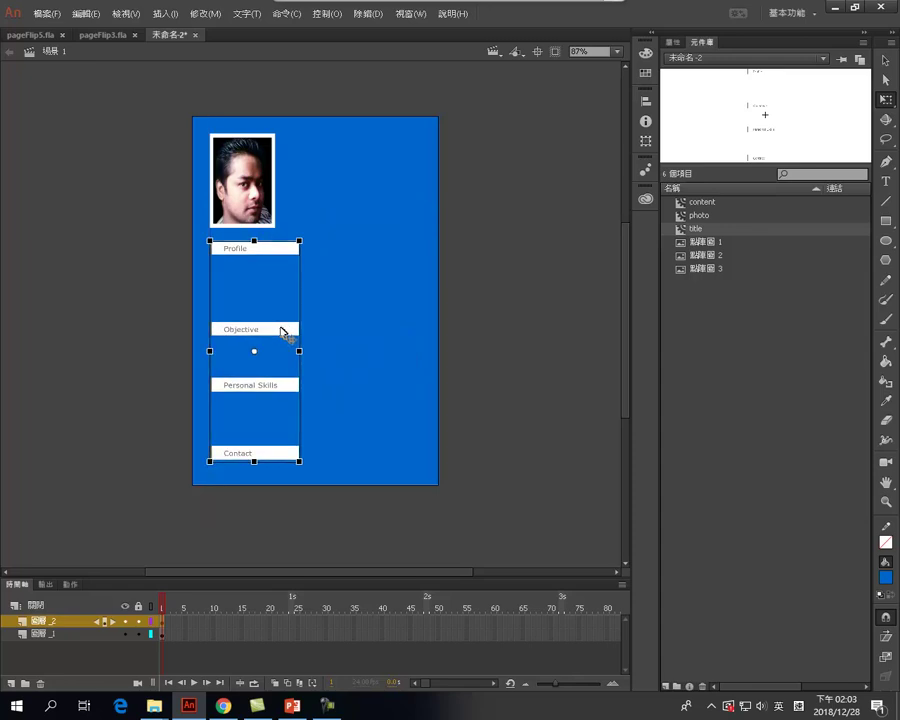
- Cut the title headings from the photo's layer and paste them at the same position on a new layer
{"action": "left_click", "coordinate": [682, 203]}
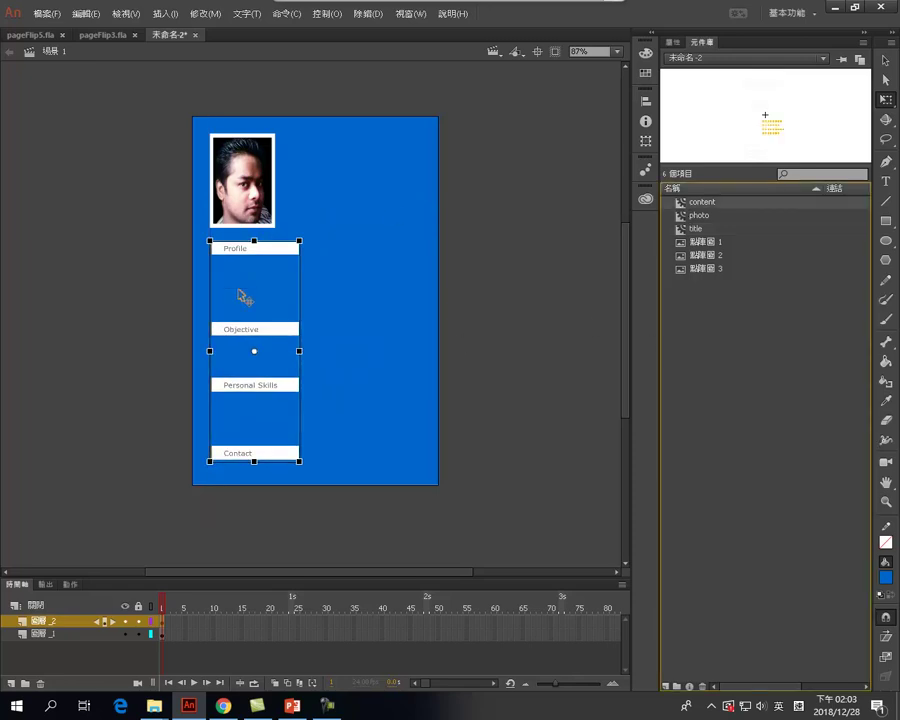
{"action": "left_click", "coordinate": [90, 13]}
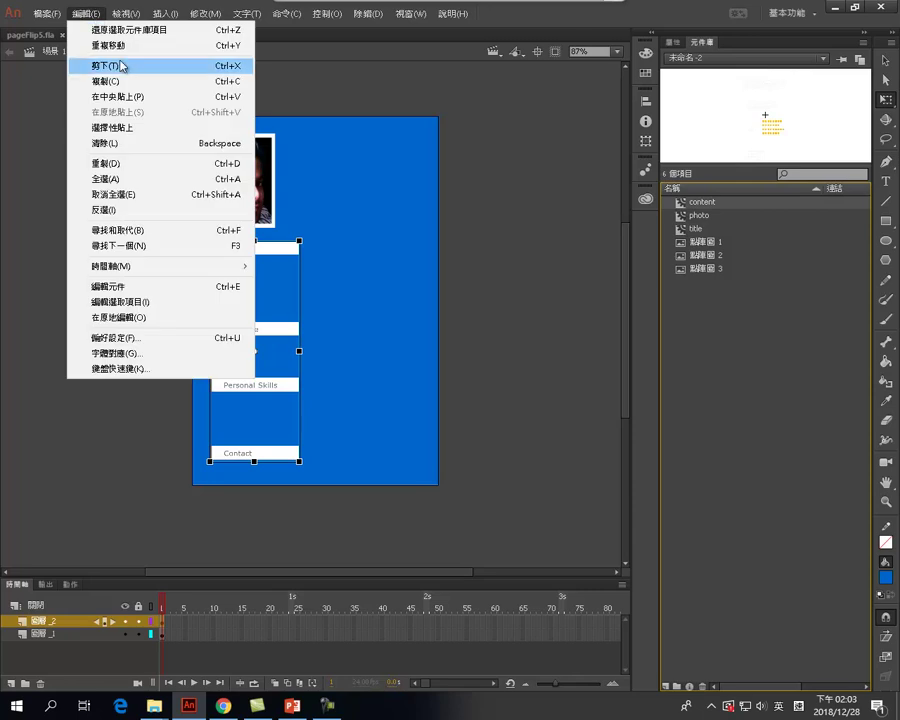
{"action": "left_click", "coordinate": [117, 67]}
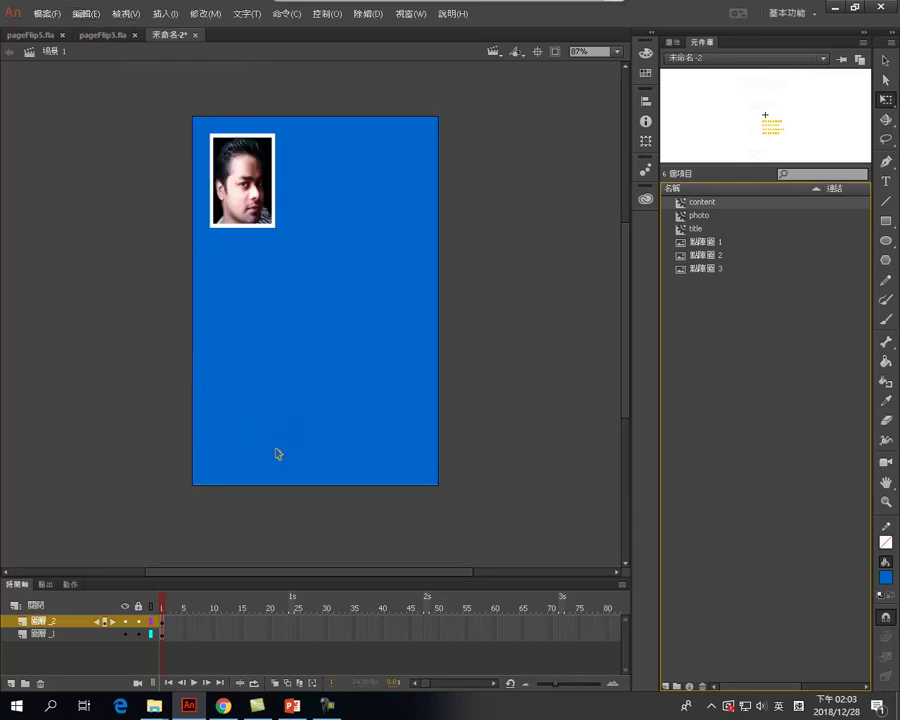
{"action": "left_click", "coordinate": [10, 686]}
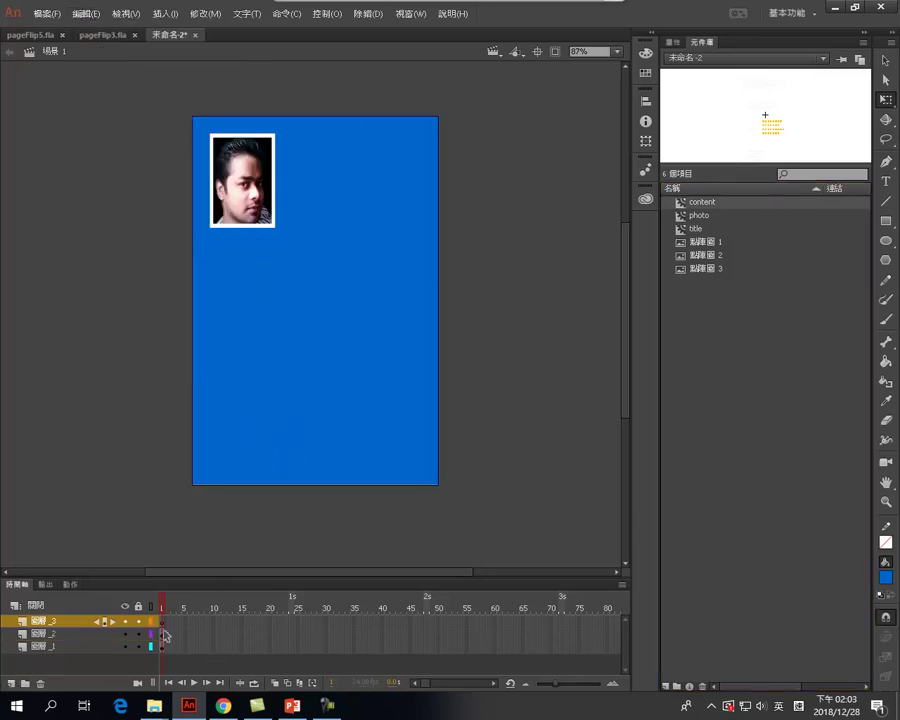
{"action": "left_click", "coordinate": [84, 14]}
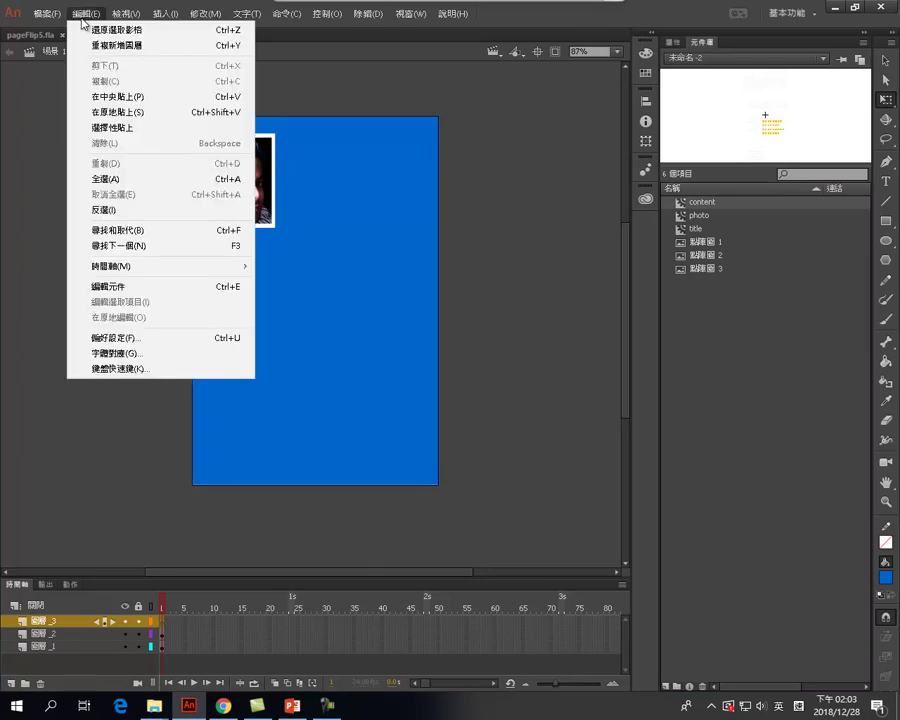
{"action": "left_click", "coordinate": [112, 99]}
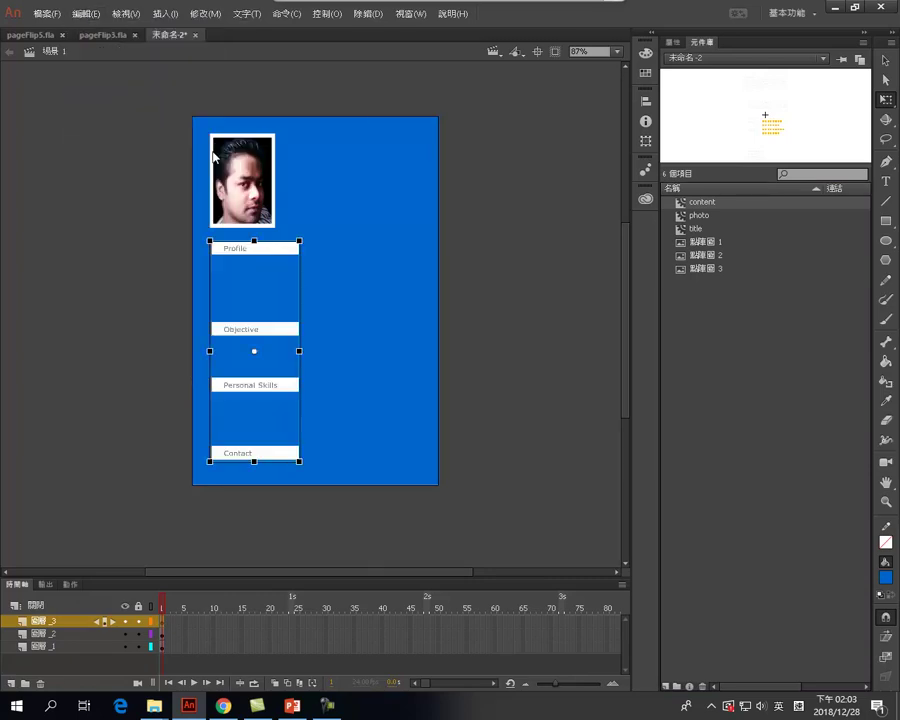
- Add another new layer and place an instance of the content symbol on it over the stage
{"action": "left_click", "coordinate": [9, 686]}
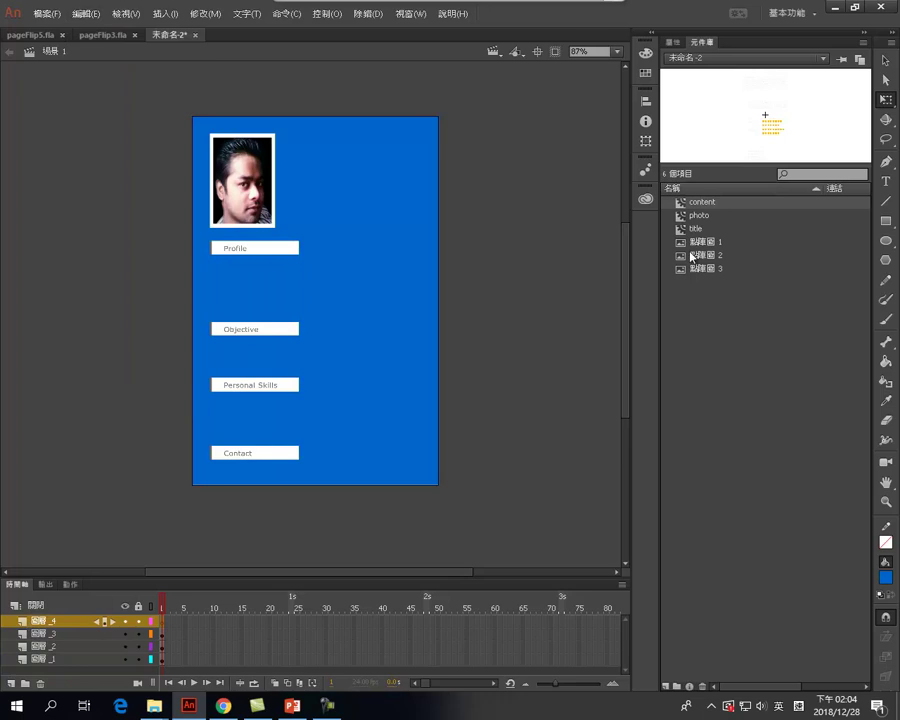
{"action": "left_click", "coordinate": [678, 207]}
{"action": "left_click_drag", "start_coordinate": [377, 268], "coordinate": [319, 300]}
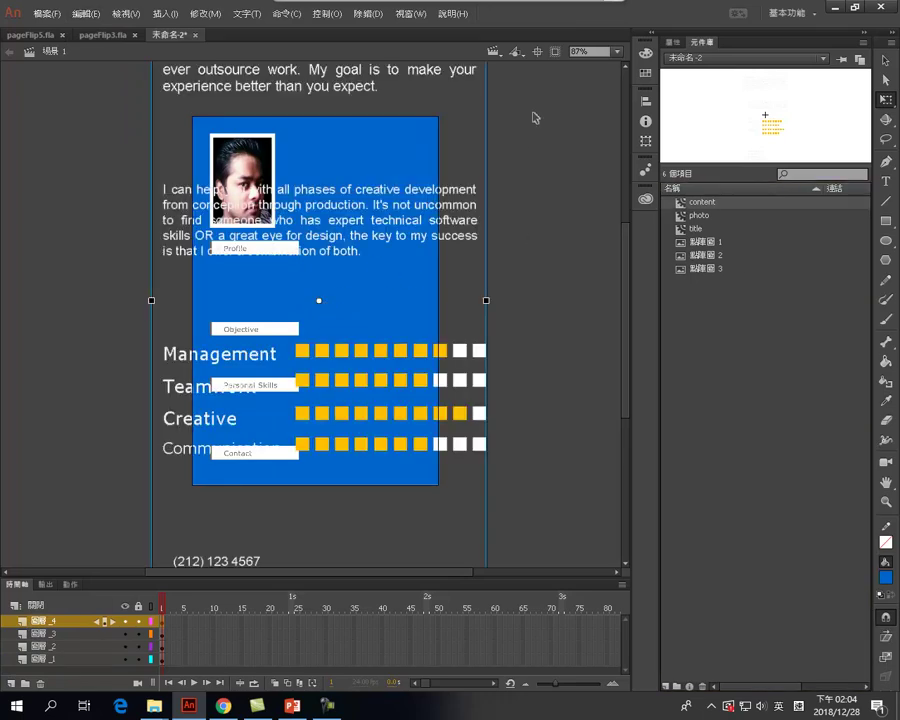
- Scale the content instance down to a column as narrow as the title headings and position it below the photo, stretched past the stage's lower edge
{"action": "left_click_drag", "start_coordinate": [630, 328], "coordinate": [628, 210]}
{"action": "left_click_drag", "start_coordinate": [487, 213], "coordinate": [388, 442]}
{"action": "left_click_drag", "start_coordinate": [627, 250], "coordinate": [625, 373]}
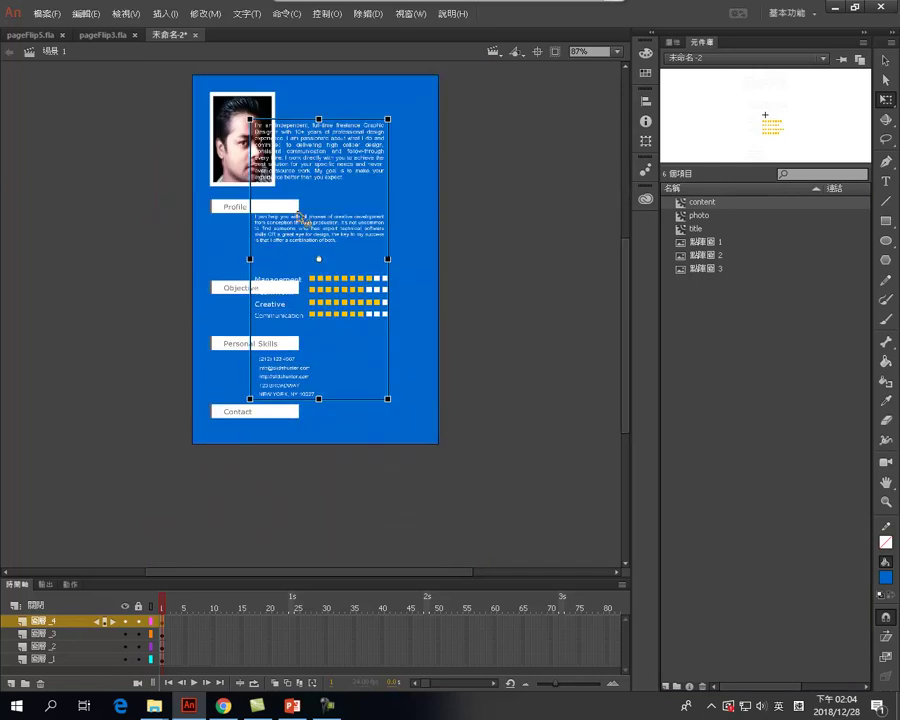
{"action": "left_click_drag", "start_coordinate": [388, 120], "coordinate": [290, 242]}
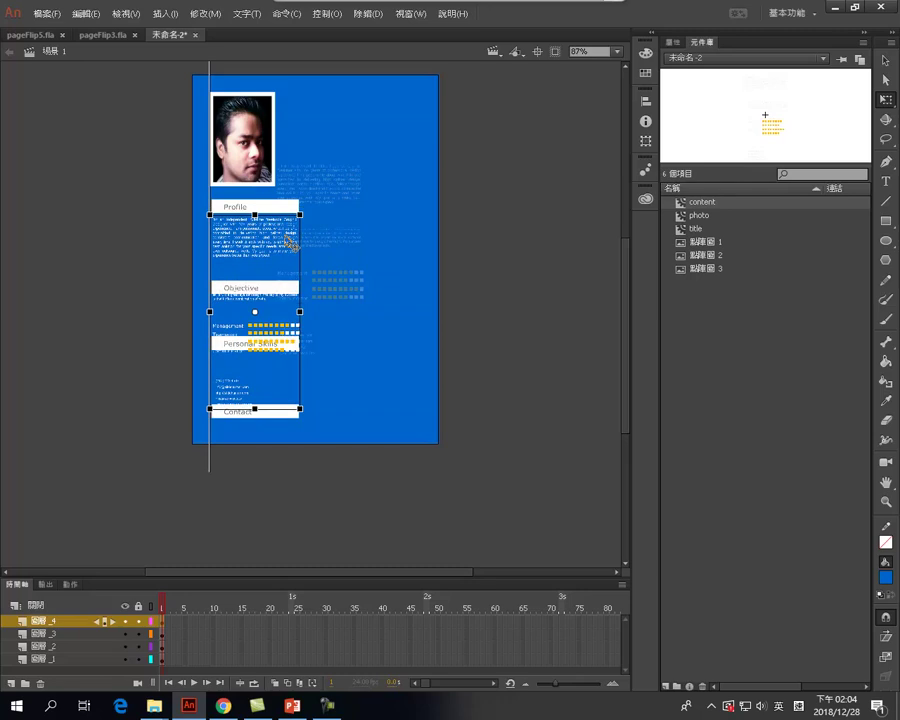
{"action": "mouse_move", "coordinate": [255, 408]}
{"action": "left_mouse_down"}
{"action": "mouse_move", "coordinate": [253, 440]}
{"action": "mouse_move", "coordinate": [252, 432]}
{"action": "left_mouse_up"}
{"action": "mouse_move", "coordinate": [258, 286]}
{"action": "left_mouse_down"}
{"action": "mouse_move", "coordinate": [260, 270]}
{"action": "mouse_move", "coordinate": [263, 282]}
{"action": "left_mouse_up"}
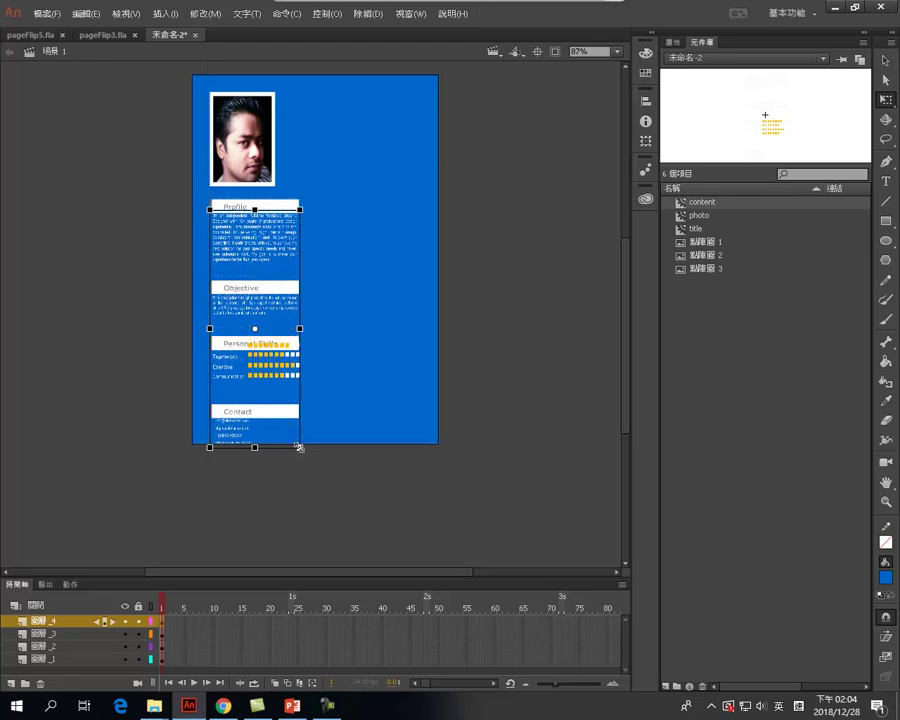
{"action": "left_click_drag", "start_coordinate": [299, 446], "coordinate": [299, 461]}
- Move the photo to the stage's upper-right corner and shift the content and title headings up into the space it leaves
{"action": "left_click", "coordinate": [257, 142]}
{"action": "left_click_drag", "start_coordinate": [257, 142], "coordinate": [400, 147]}
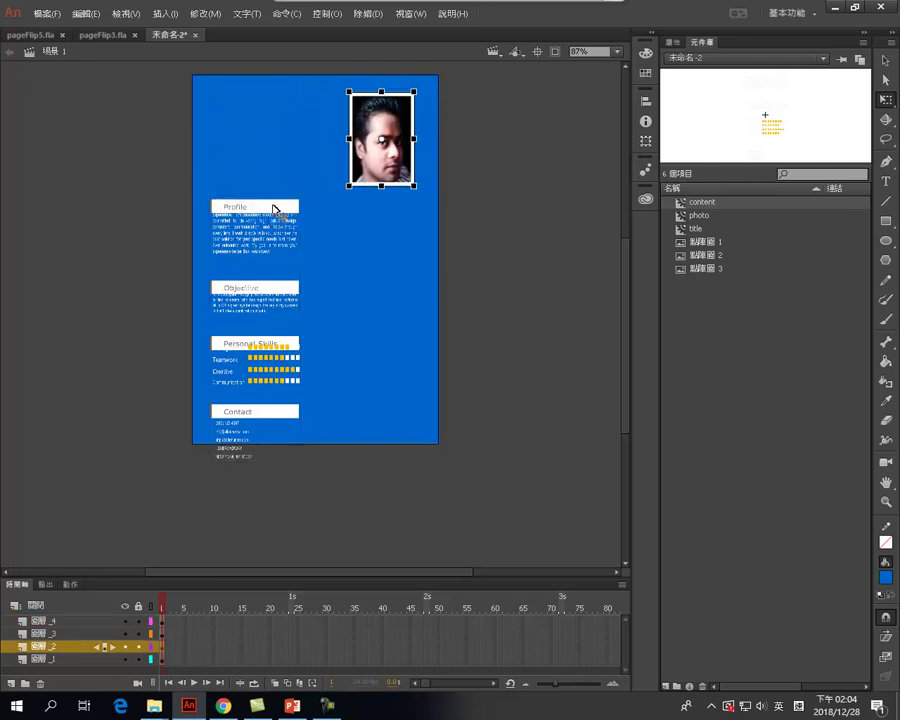
{"action": "left_click", "coordinate": [276, 173]}
{"action": "left_click_drag", "start_coordinate": [277, 173], "coordinate": [277, 135]}
{"action": "left_click_drag", "start_coordinate": [287, 412], "coordinate": [296, 322]}
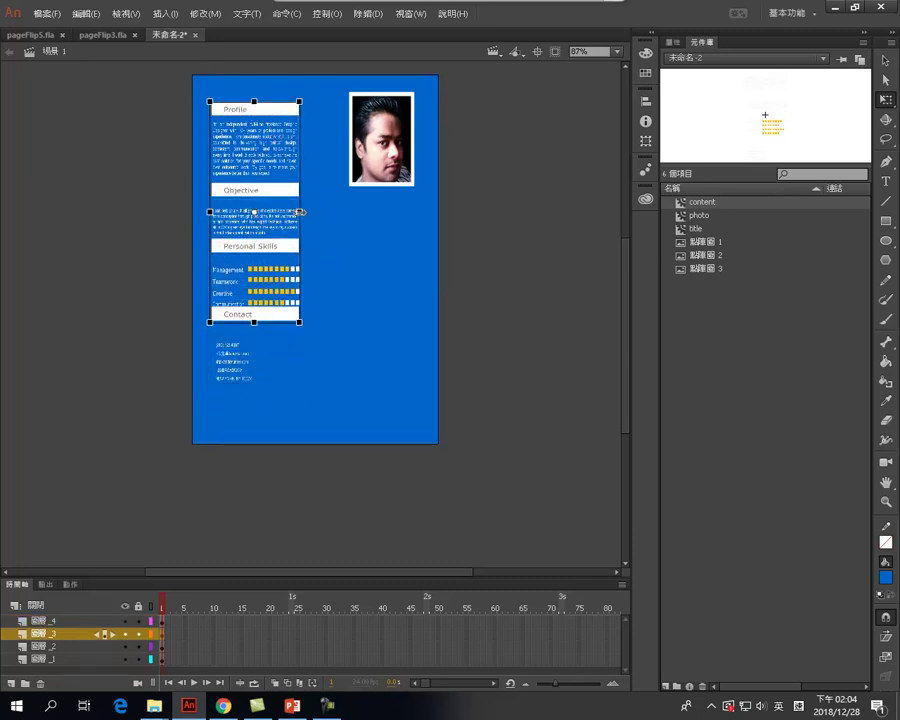
- Widen and heighten the title headings, then position them with the Profile heading near the stage's upper edge
{"action": "left_click_drag", "start_coordinate": [302, 212], "coordinate": [310, 212]}
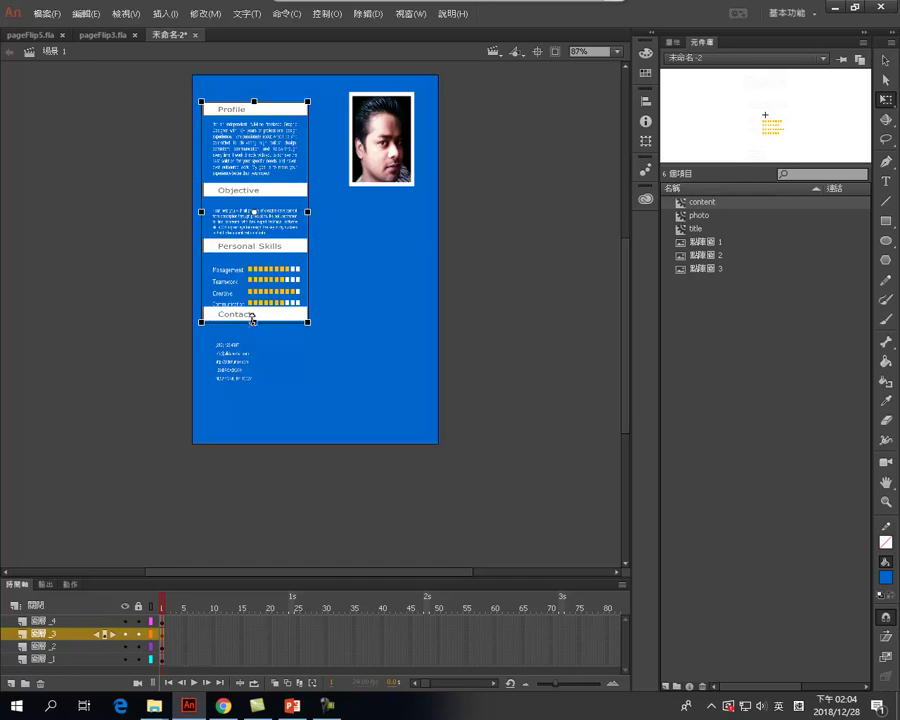
{"action": "left_click_drag", "start_coordinate": [256, 323], "coordinate": [255, 361]}
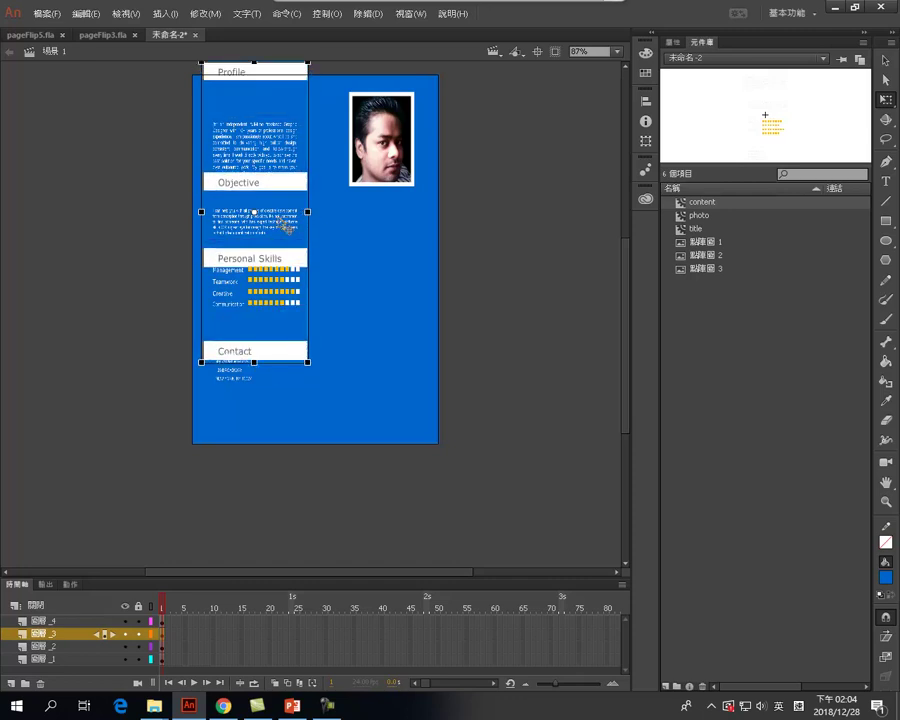
{"action": "mouse_move", "coordinate": [286, 186]}
{"action": "left_mouse_down"}
{"action": "mouse_move", "coordinate": [291, 223]}
{"action": "mouse_move", "coordinate": [293, 203]}
{"action": "left_mouse_up"}
{"action": "left_click_drag", "start_coordinate": [287, 70], "coordinate": [286, 106]}
{"action": "left_click", "coordinate": [474, 334]}
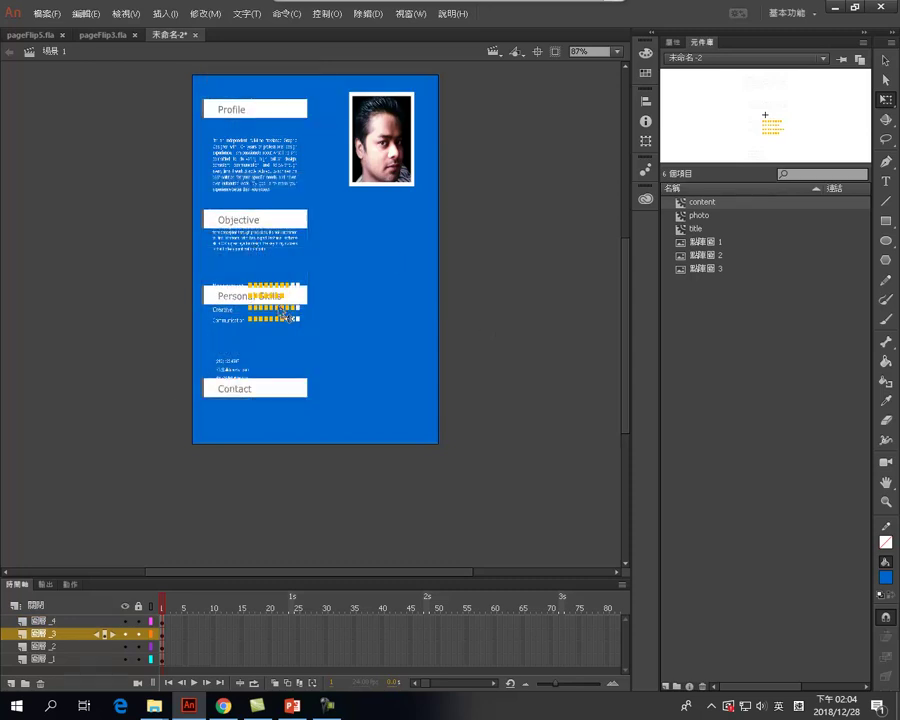
- Align the content's left edge with the headings, widen it slightly beyond them, and stretch it down to the stage's lower edge
{"action": "left_click", "coordinate": [282, 322]}
{"action": "left_click_drag", "start_coordinate": [283, 323], "coordinate": [270, 305]}
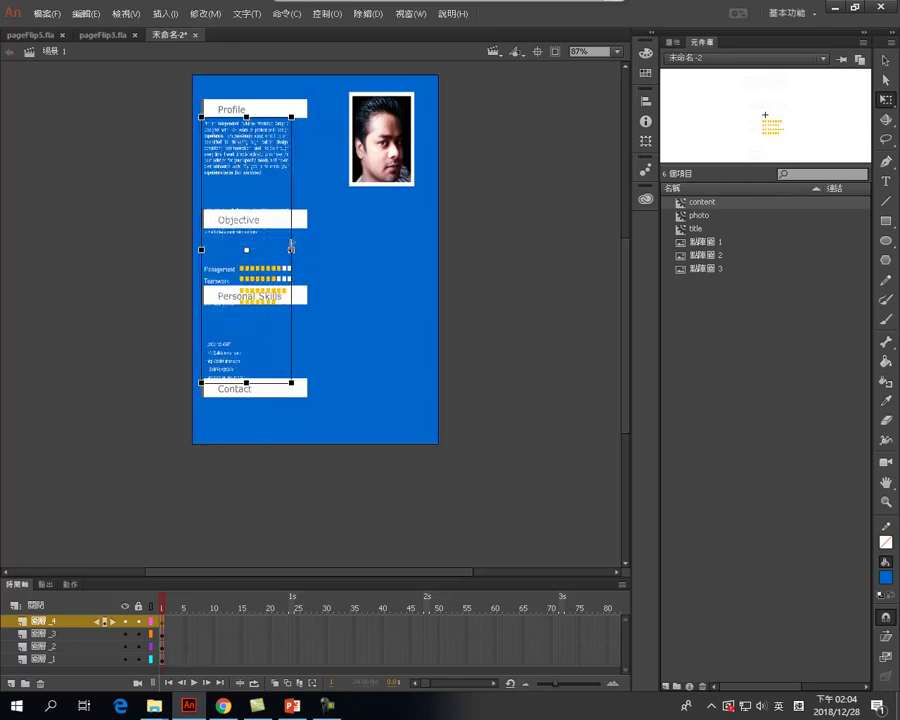
{"action": "left_click_drag", "start_coordinate": [292, 250], "coordinate": [323, 250]}
{"action": "left_click_drag", "start_coordinate": [272, 170], "coordinate": [272, 170]}
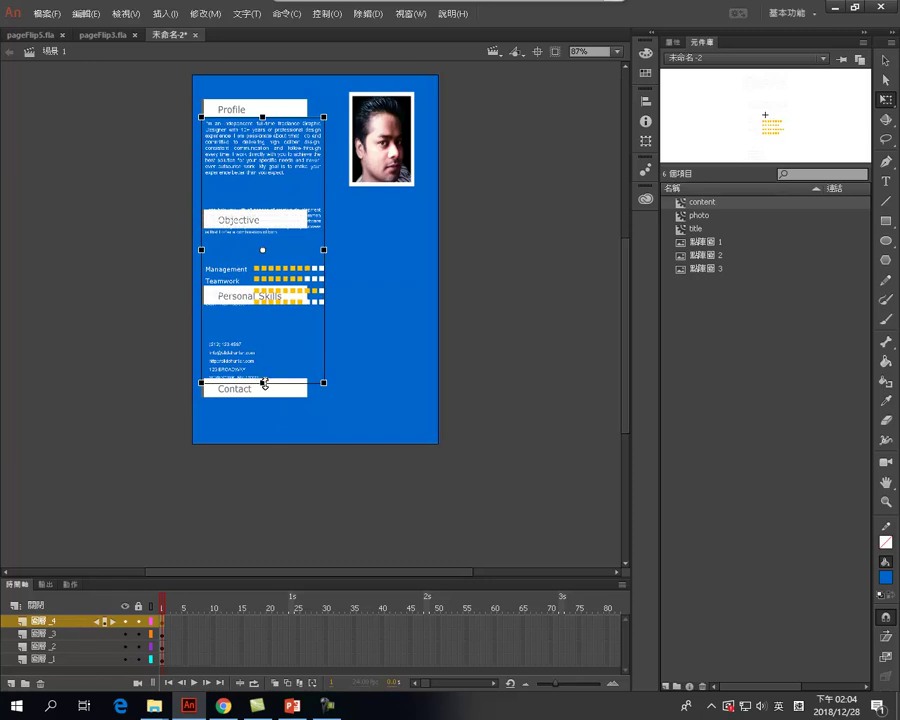
{"action": "left_click_drag", "start_coordinate": [263, 383], "coordinate": [263, 413]}
{"action": "left_click_drag", "start_coordinate": [297, 148], "coordinate": [295, 184]}
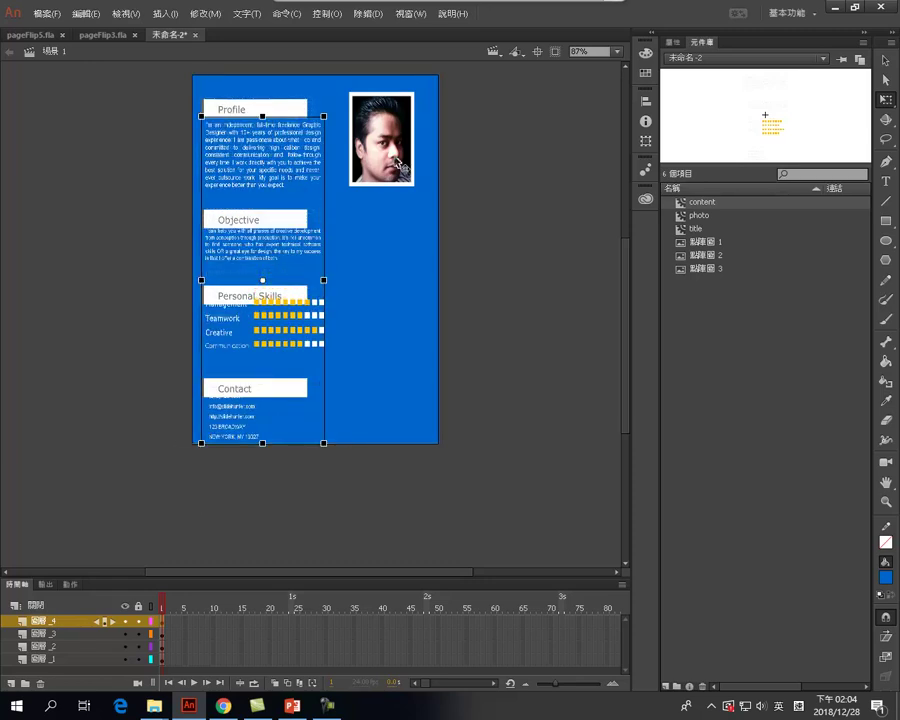
- Move the title headings up slightly so each one sits above its own text block
{"action": "left_click", "coordinate": [415, 158]}
{"action": "left_click_drag", "start_coordinate": [281, 116], "coordinate": [271, 100]}
{"action": "left_click", "coordinate": [492, 266]}
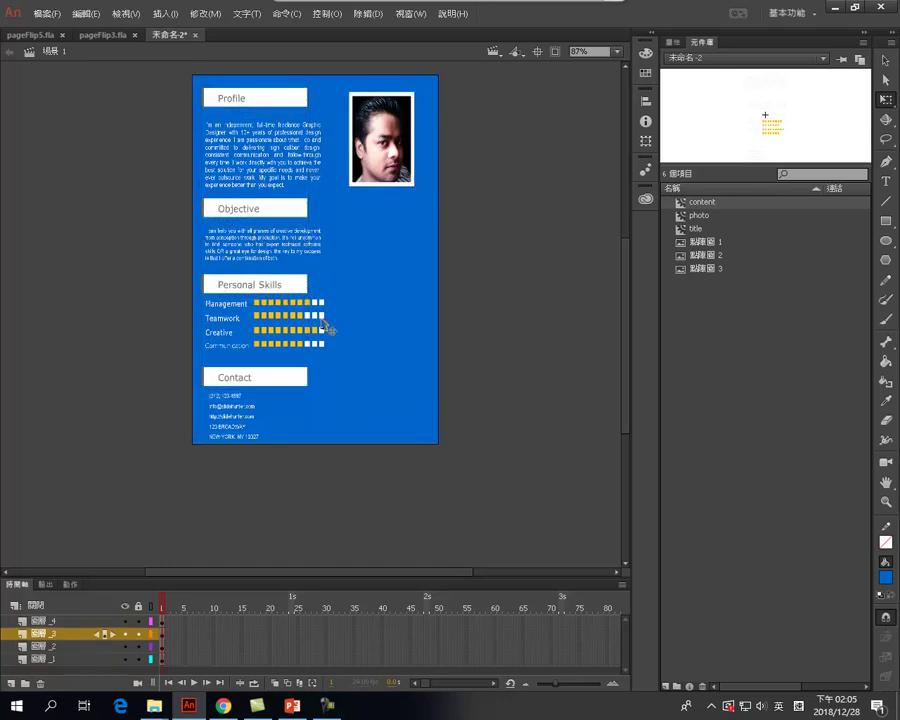
- Widen the title headings to span the full content column and shift them right so they stay within the stage
{"action": "left_click", "coordinate": [306, 206]}
{"action": "left_click", "coordinate": [293, 94]}
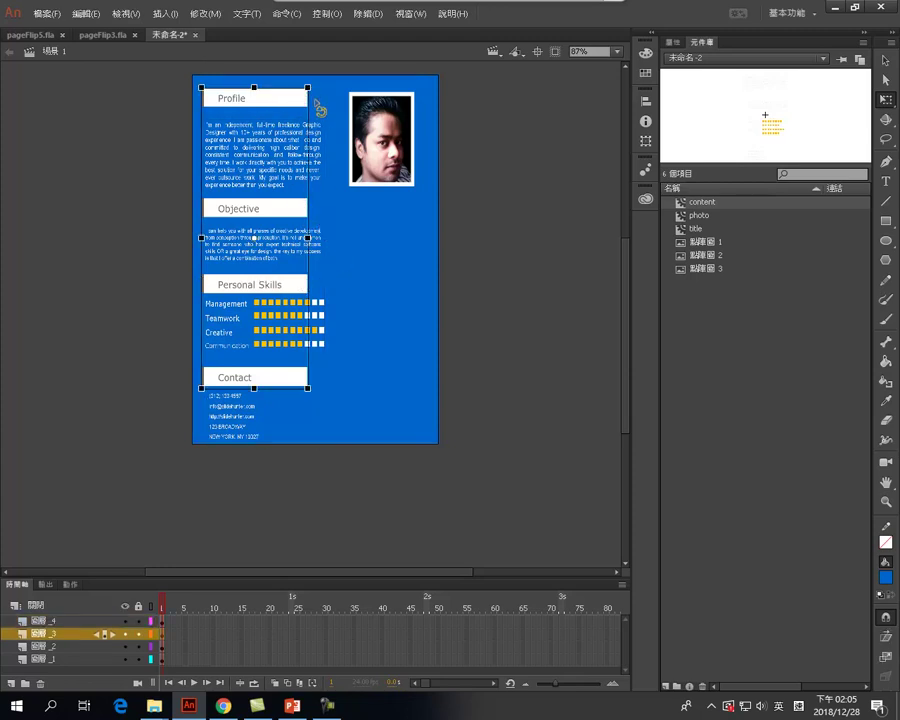
{"action": "left_click_drag", "start_coordinate": [308, 238], "coordinate": [326, 238]}
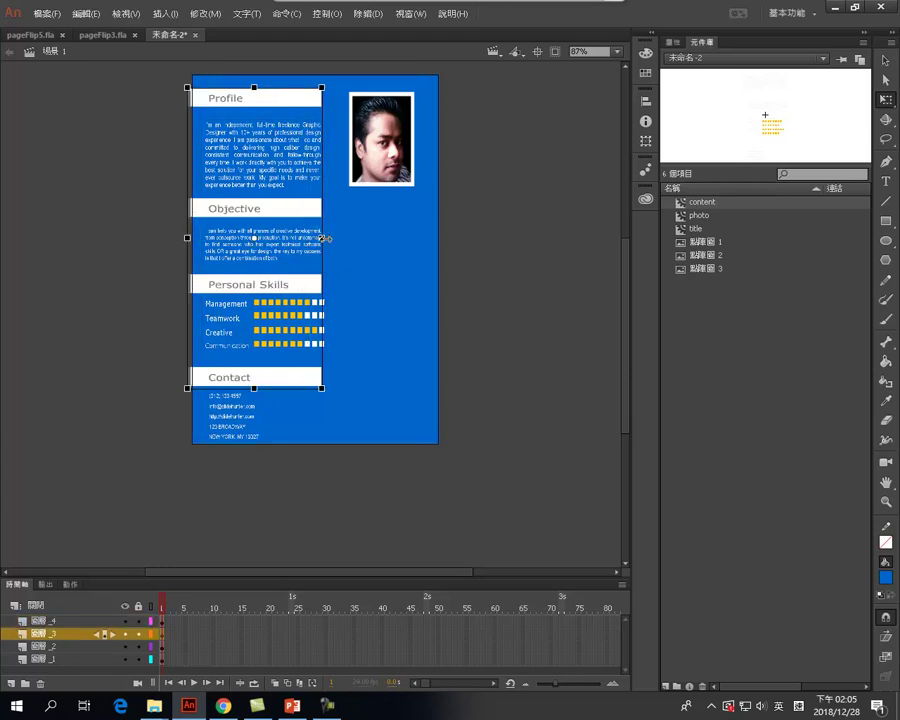
{"action": "left_click_drag", "start_coordinate": [283, 100], "coordinate": [309, 103]}
{"action": "left_click", "coordinate": [516, 346]}
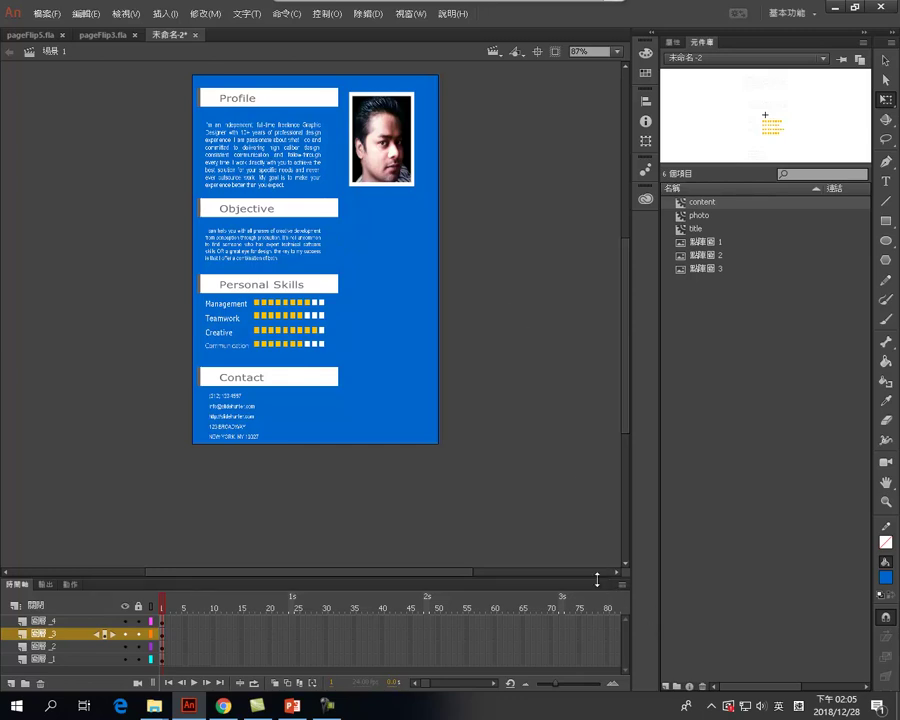
- Enlarge the timeline area and extend the blue background's layer to frame 50
{"action": "left_click_drag", "start_coordinate": [597, 580], "coordinate": [597, 490]}
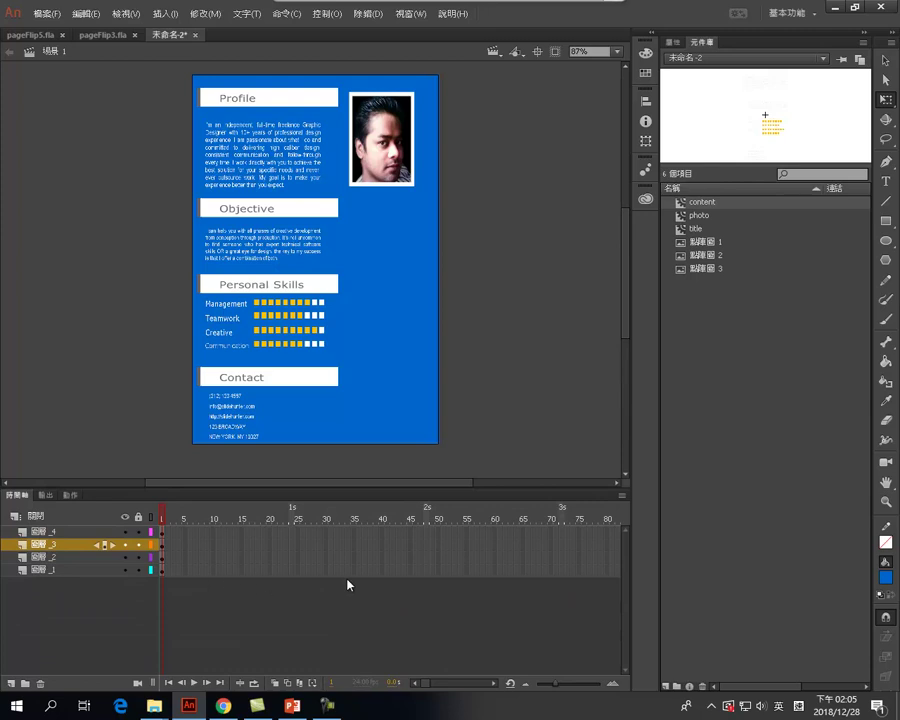
{"action": "right_click", "coordinate": [438, 573]}
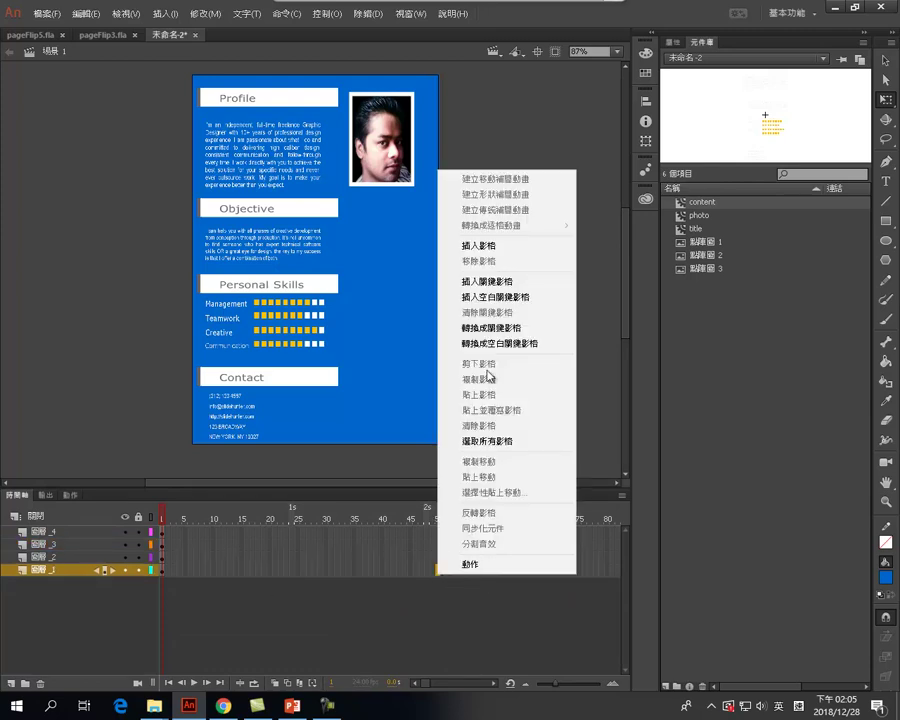
{"action": "left_click", "coordinate": [478, 245]}
{"action": "left_click", "coordinate": [163, 557]}
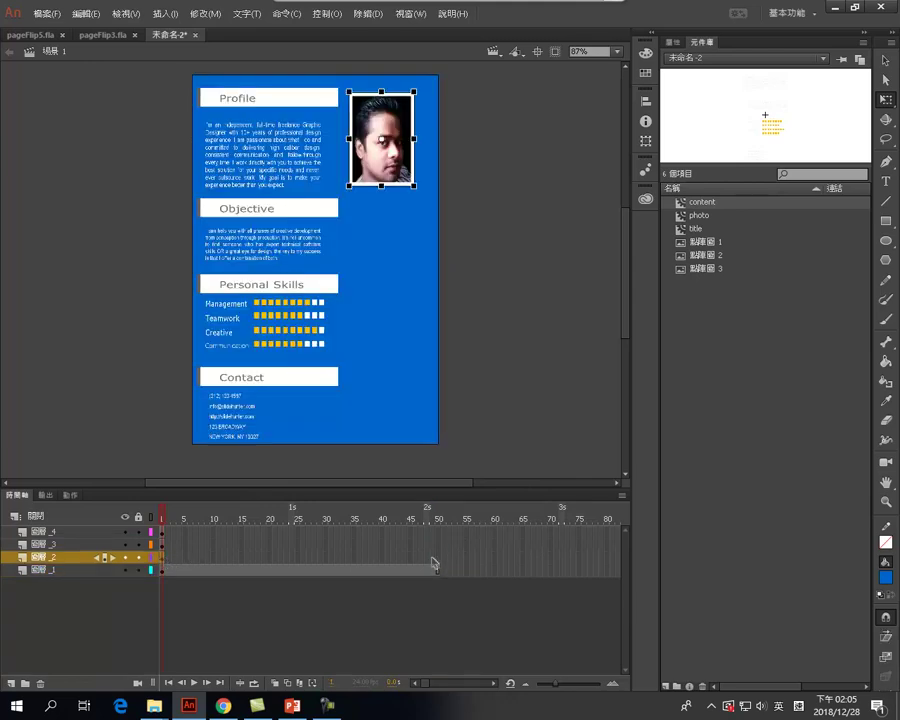
{"action": "right_click", "coordinate": [326, 557]}
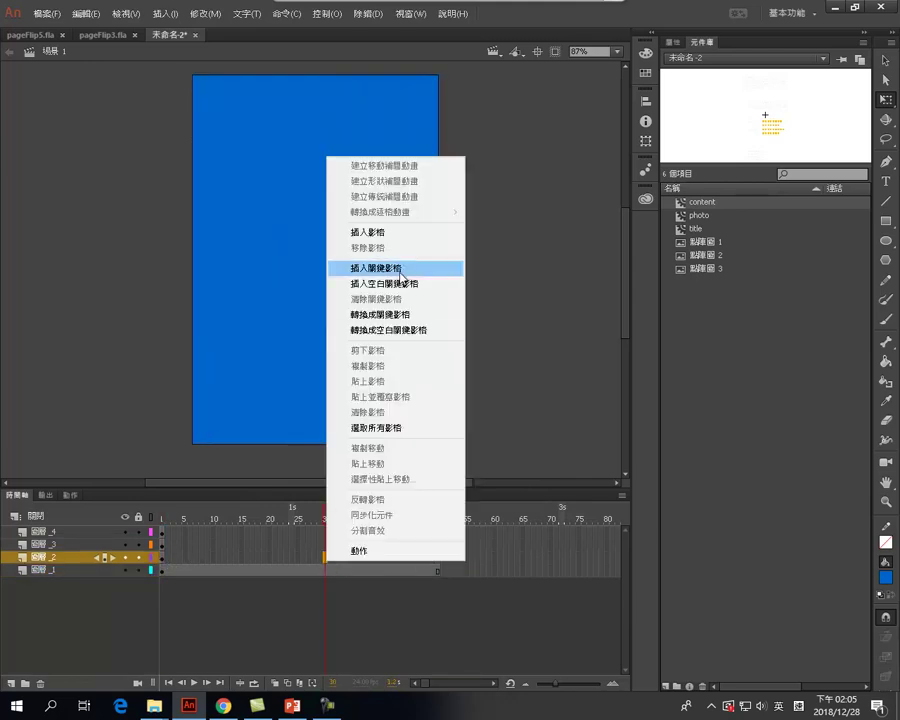
{"action": "left_click", "coordinate": [400, 270]}
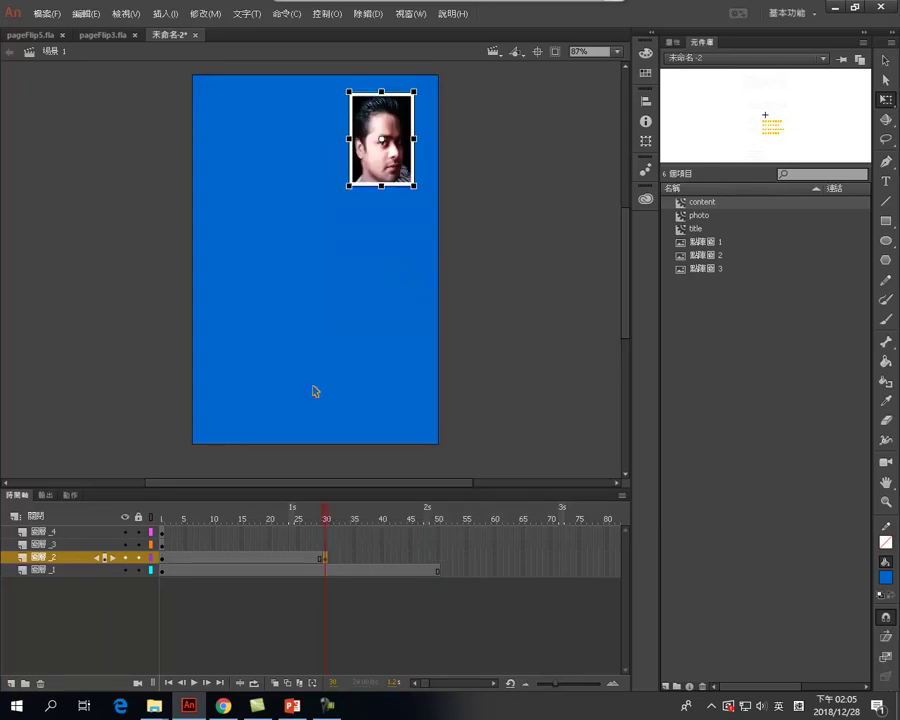
{"action": "left_click", "coordinate": [161, 561]}
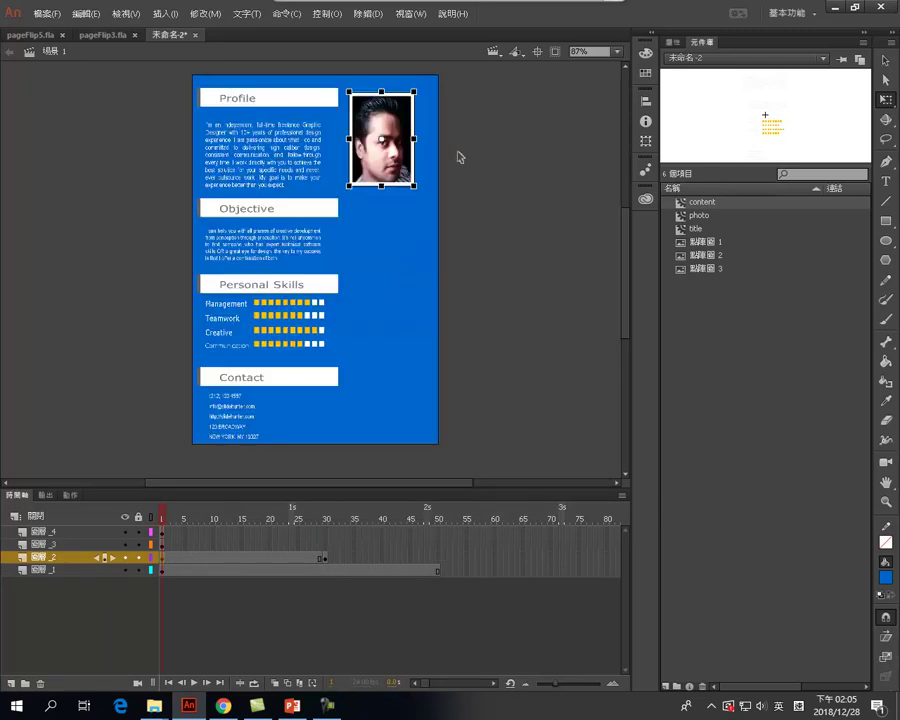
{"action": "key", "text": "Return"}
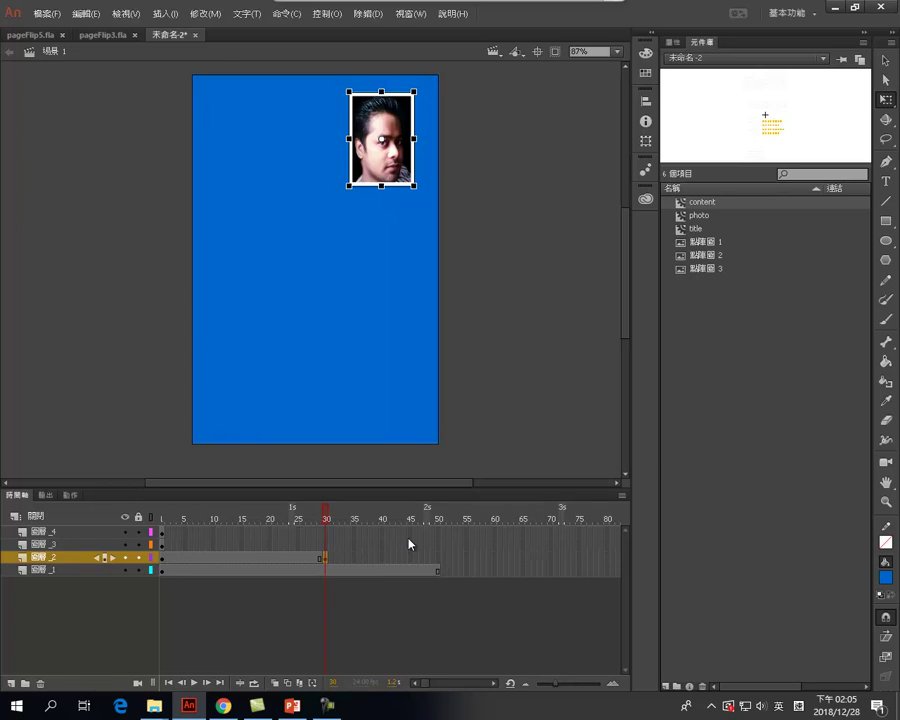
{"action": "key", "text": "Delete"}
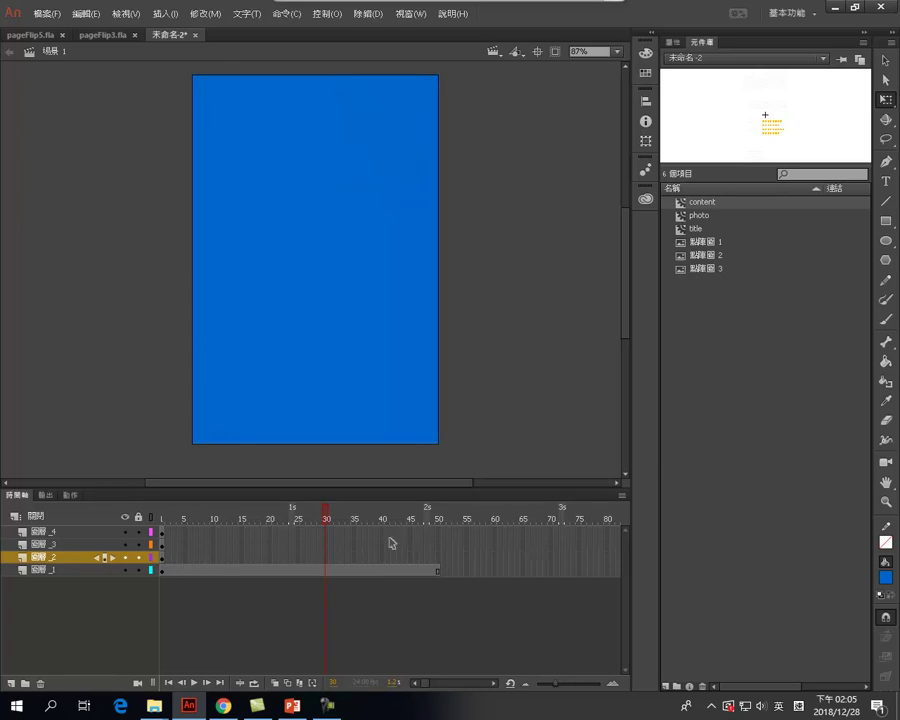
- Insert a keyframe at frame 25 on the photo's layer
{"action": "left_click", "coordinate": [161, 563]}
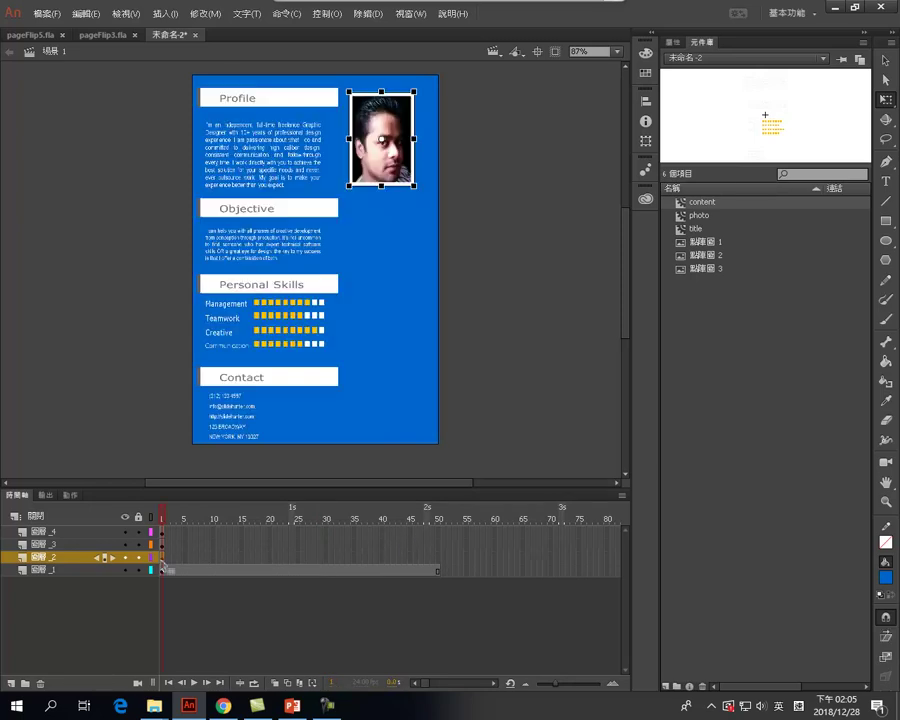
{"action": "right_click", "coordinate": [297, 558]}
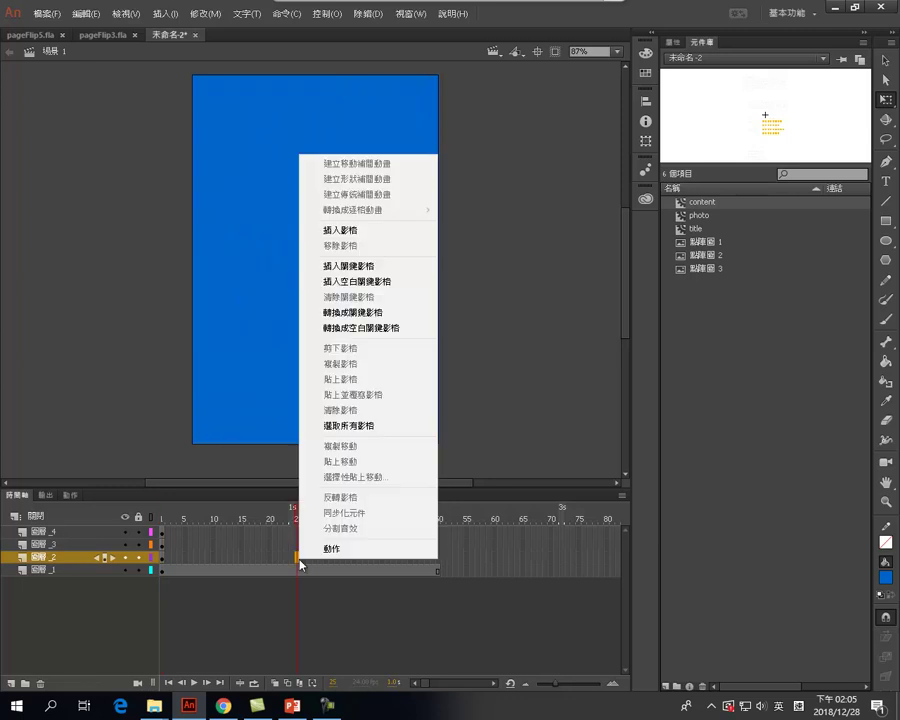
{"action": "left_click", "coordinate": [349, 266]}
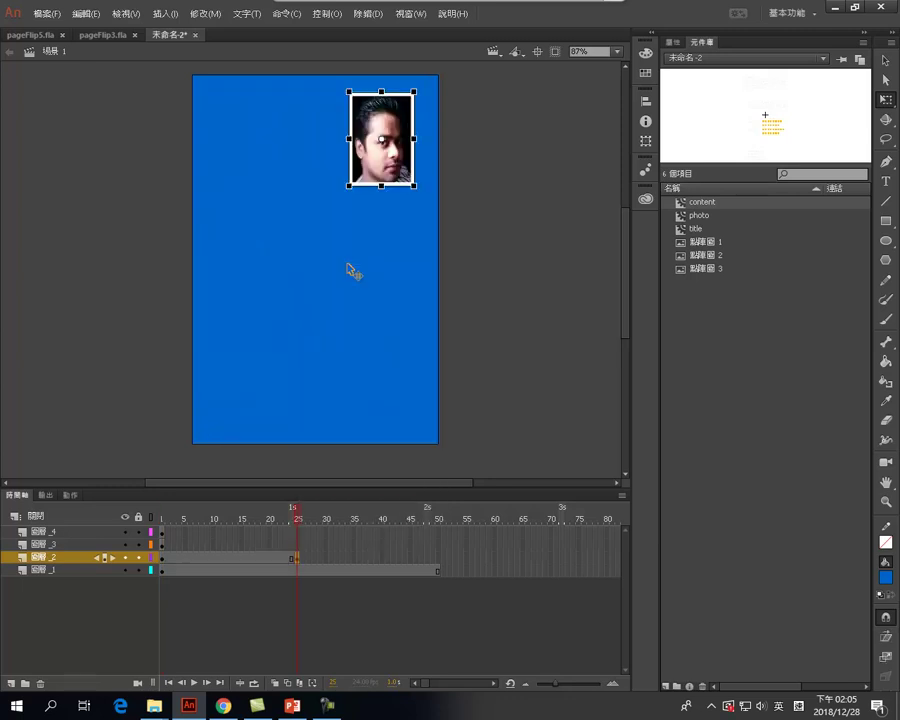
- Select the photo instance in the first frame of its layer and show its properties
{"action": "left_click", "coordinate": [163, 566]}
{"action": "left_click", "coordinate": [674, 44]}
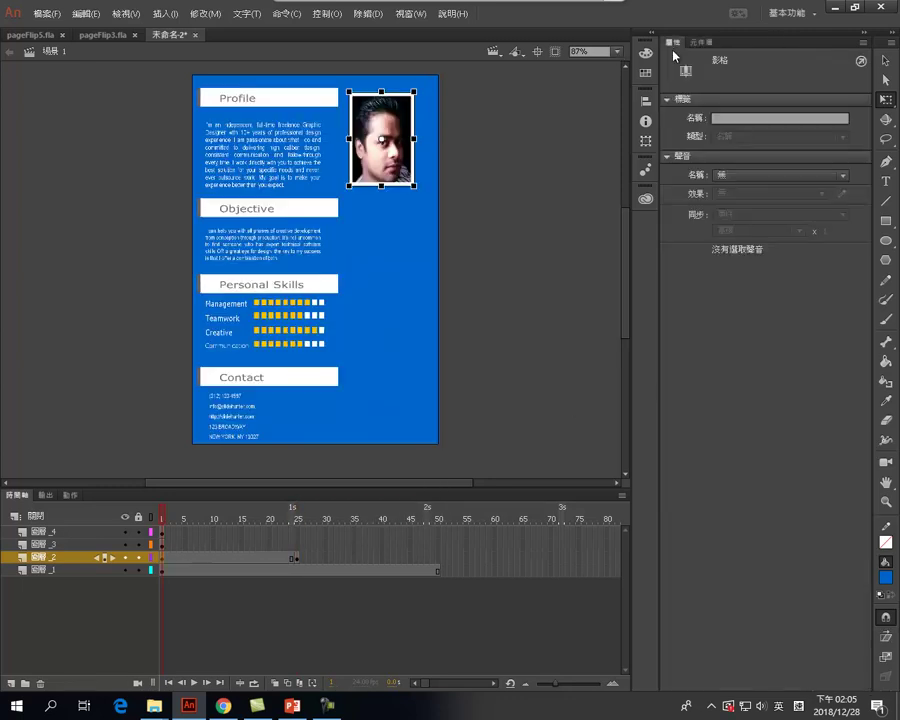
{"action": "left_click", "coordinate": [407, 159]}
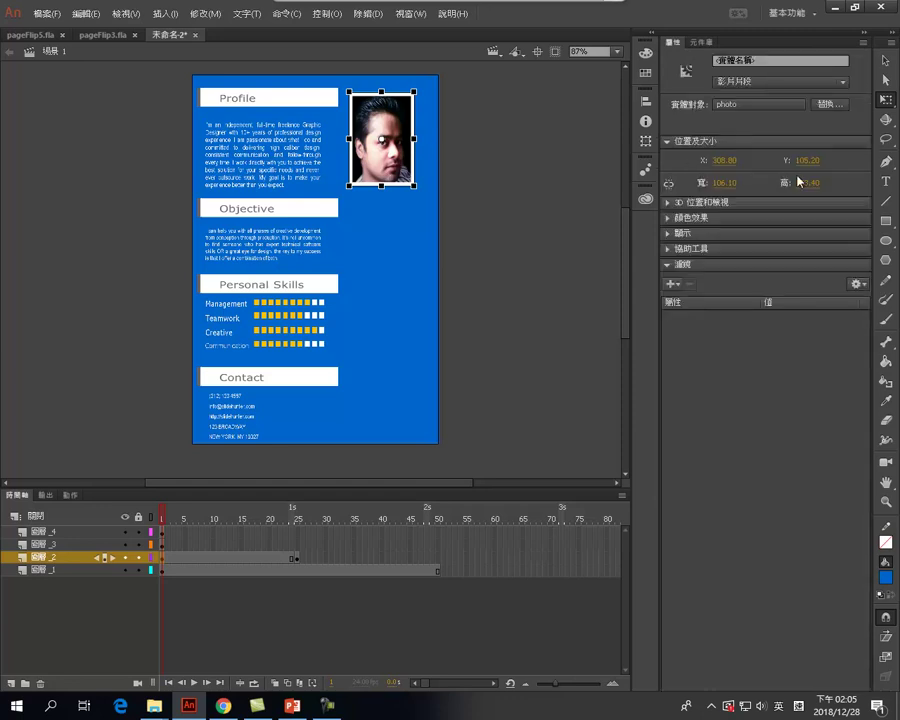
{"action": "left_click", "coordinate": [669, 234]}
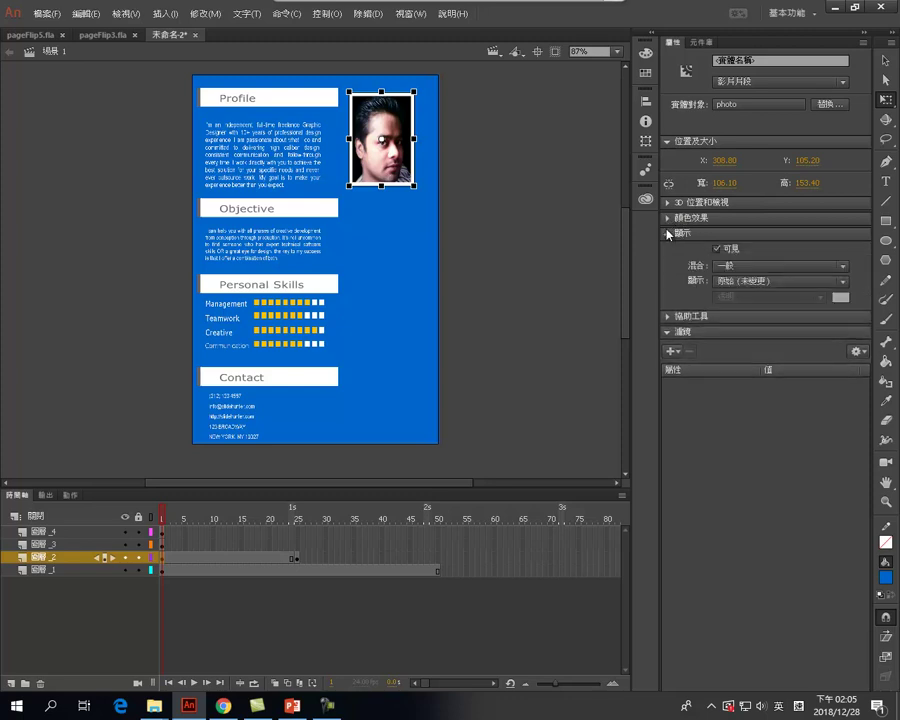
{"action": "left_click", "coordinate": [669, 234]}
{"action": "left_click", "coordinate": [668, 205]}
{"action": "left_click", "coordinate": [668, 205]}
{"action": "left_click", "coordinate": [668, 205]}
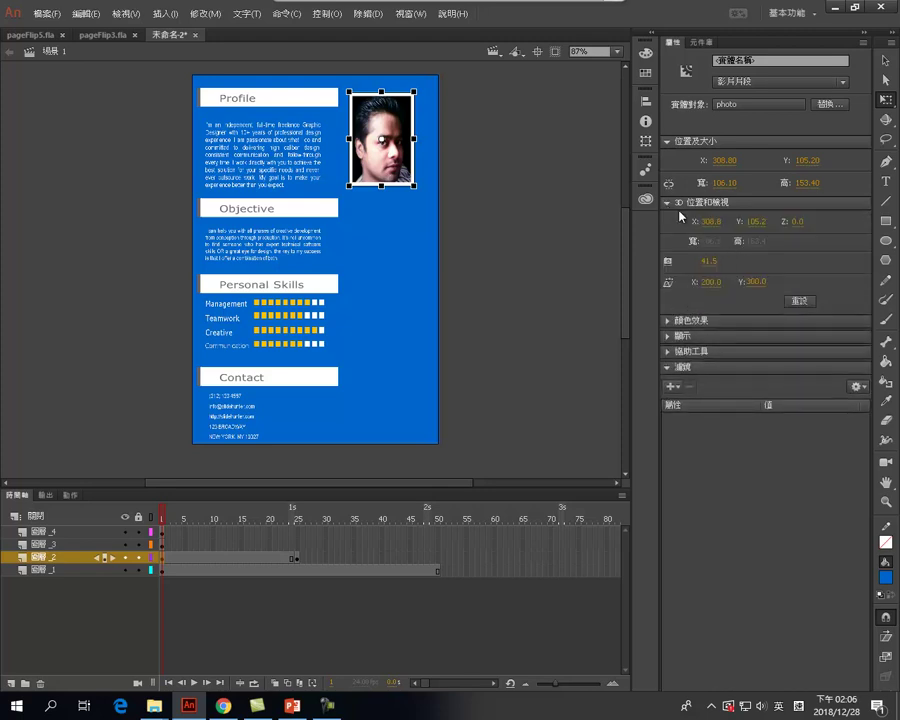
{"action": "left_click", "coordinate": [668, 205]}
- Set the photo's width and height to 0 in the first frame
{"action": "left_click", "coordinate": [725, 183]}
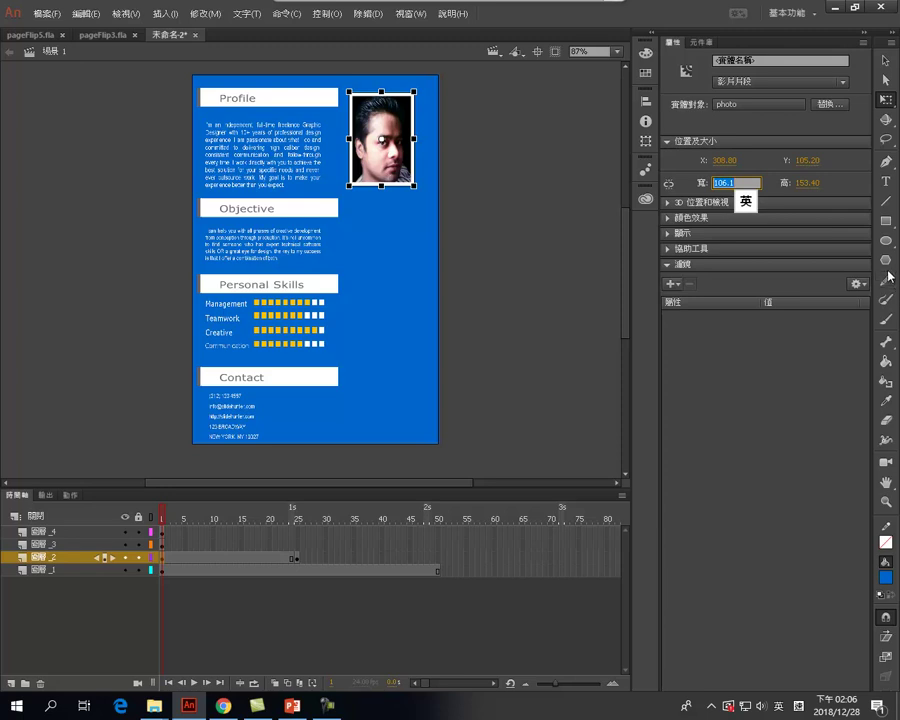
{"action": "type", "text": "0"}
{"action": "key", "text": "Tab"}
{"action": "type", "text": "0"}
- Create a classic tween between frames 1 and 25 on the photo's layer and preview it through to frame 25
{"action": "left_click", "coordinate": [272, 563]}
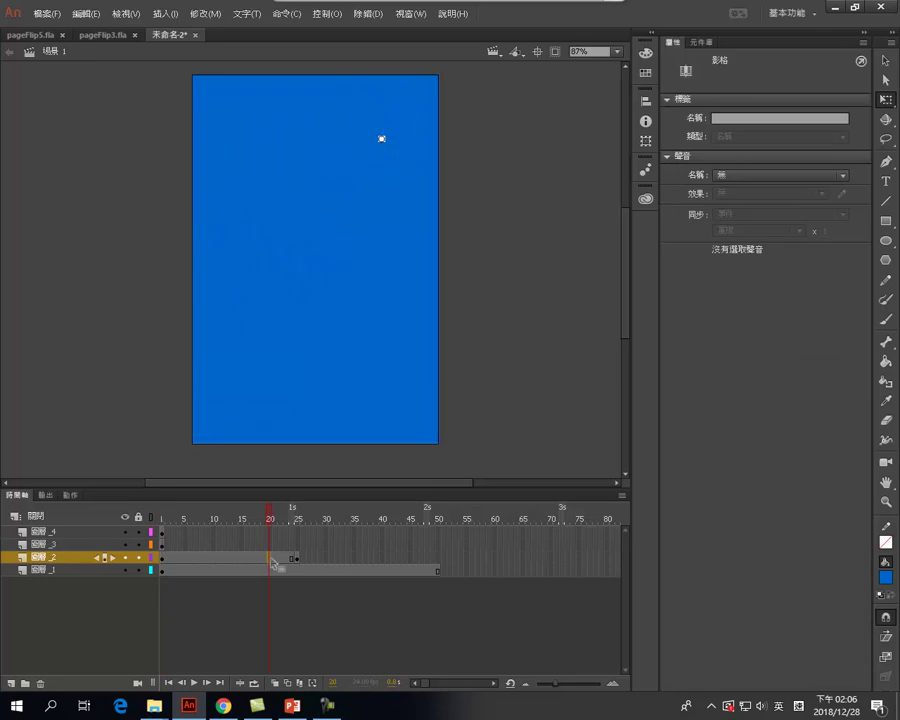
{"action": "right_click", "coordinate": [272, 563]}
{"action": "left_click", "coordinate": [329, 193]}
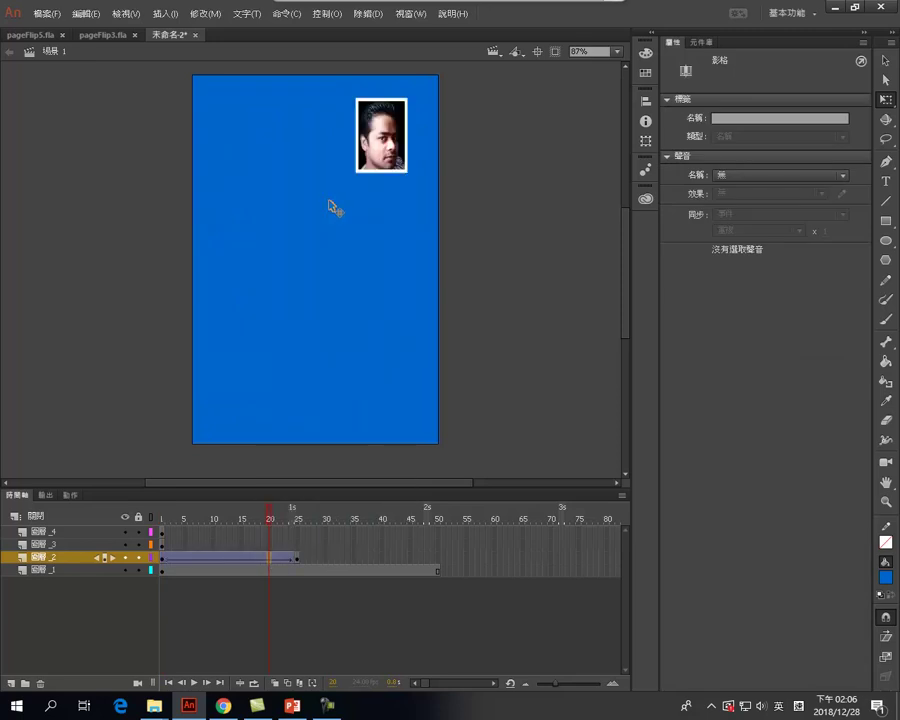
{"action": "left_click_drag", "start_coordinate": [272, 521], "coordinate": [297, 524]}
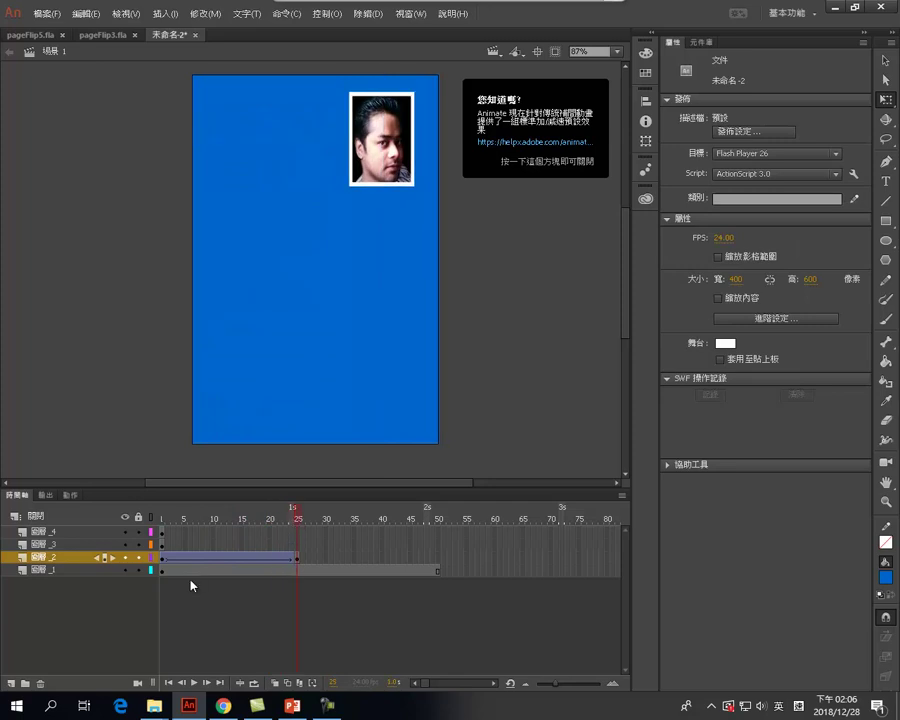
- Move the starting keyframe of the title layer from frame 1 to frame 9
{"action": "left_click", "coordinate": [164, 545]}
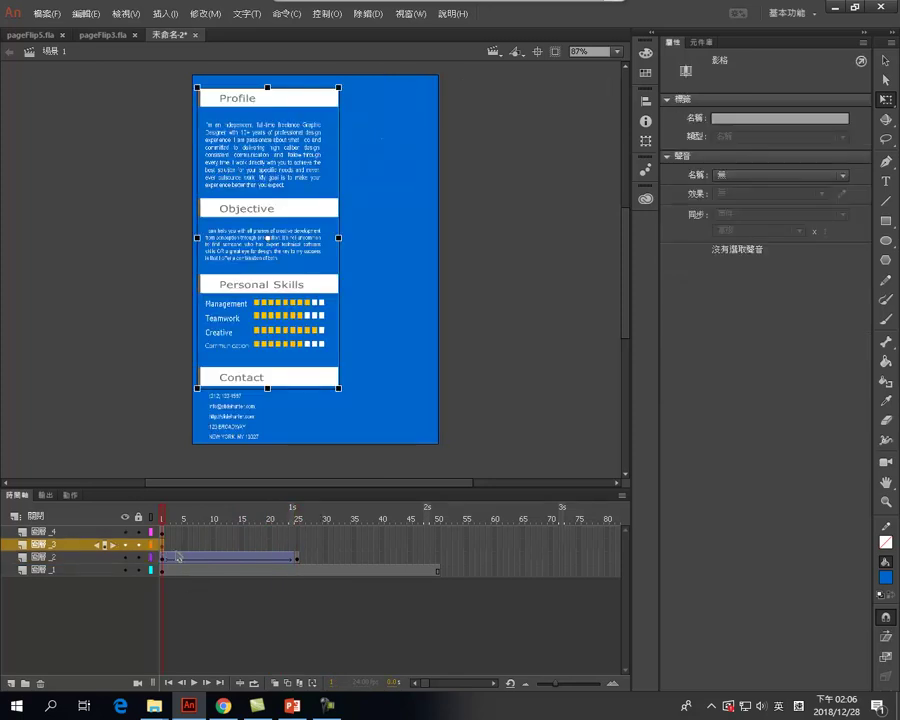
{"action": "left_click_drag", "start_coordinate": [164, 545], "coordinate": [206, 545]}
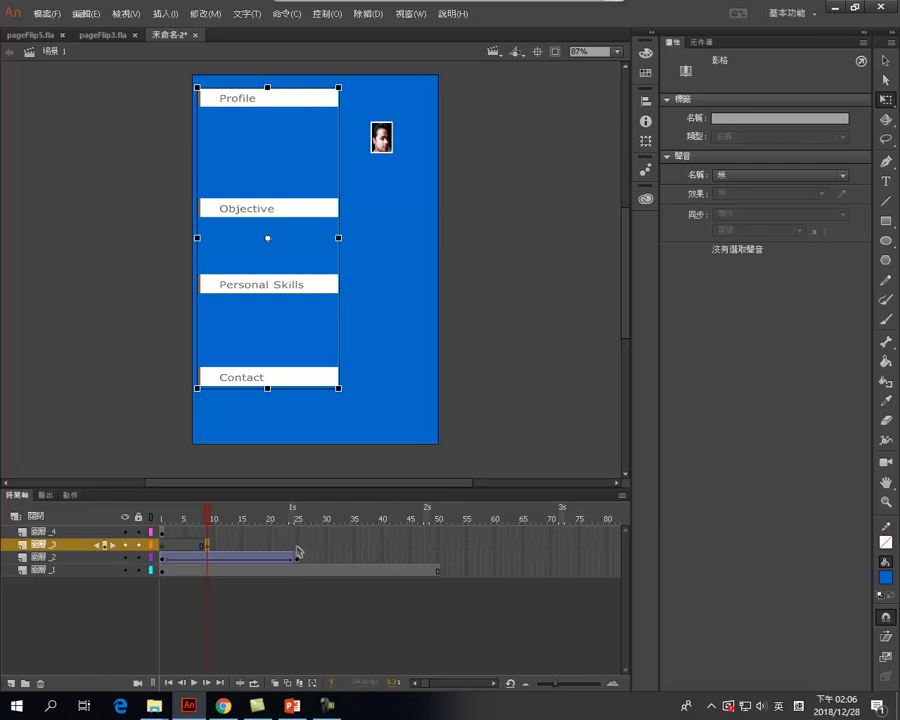
{"action": "right_click", "coordinate": [354, 546]}
{"action": "left_click", "coordinate": [435, 253]}
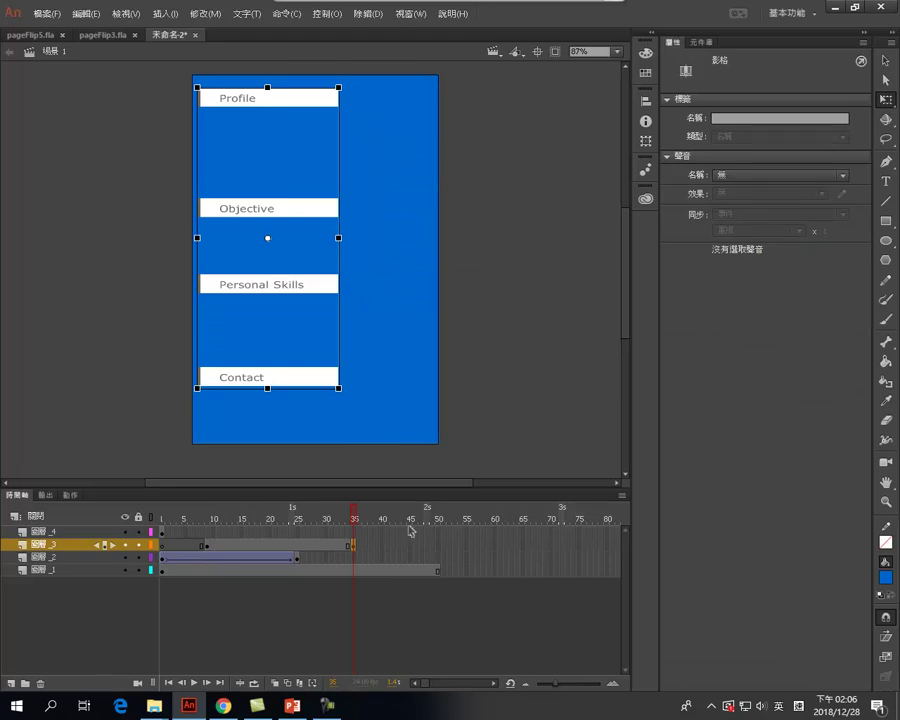
{"action": "key", "text": "ctrl+z"}
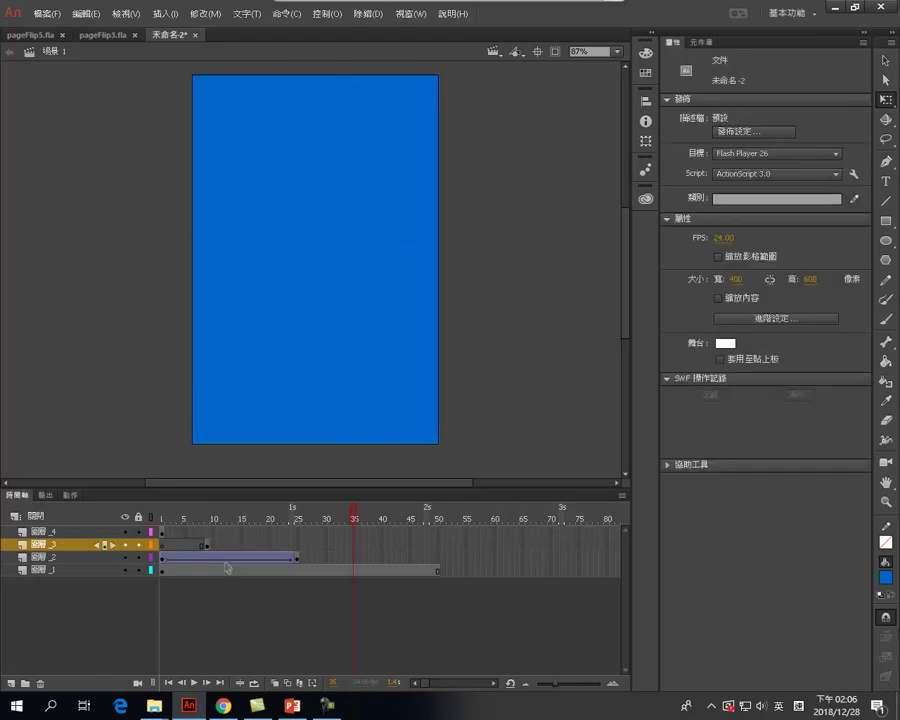
- Move the title clip's transformation point to its right edge at frame 9 and insert a keyframe at frame 35
{"action": "key", "text": "ctrl+shift+v"}
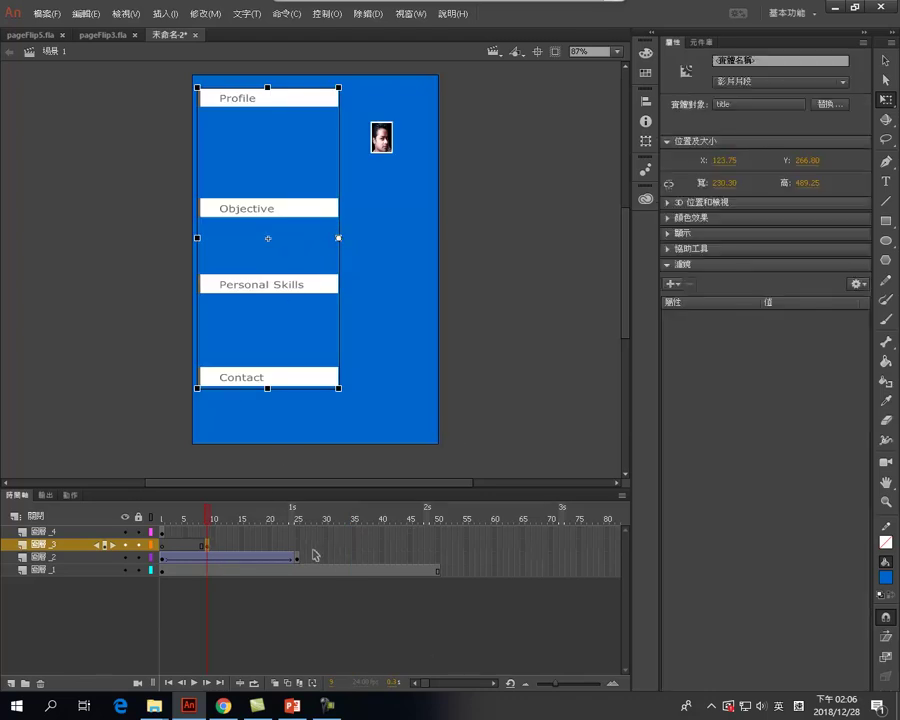
{"action": "left_click", "coordinate": [354, 545]}
{"action": "right_click", "coordinate": [354, 545]}
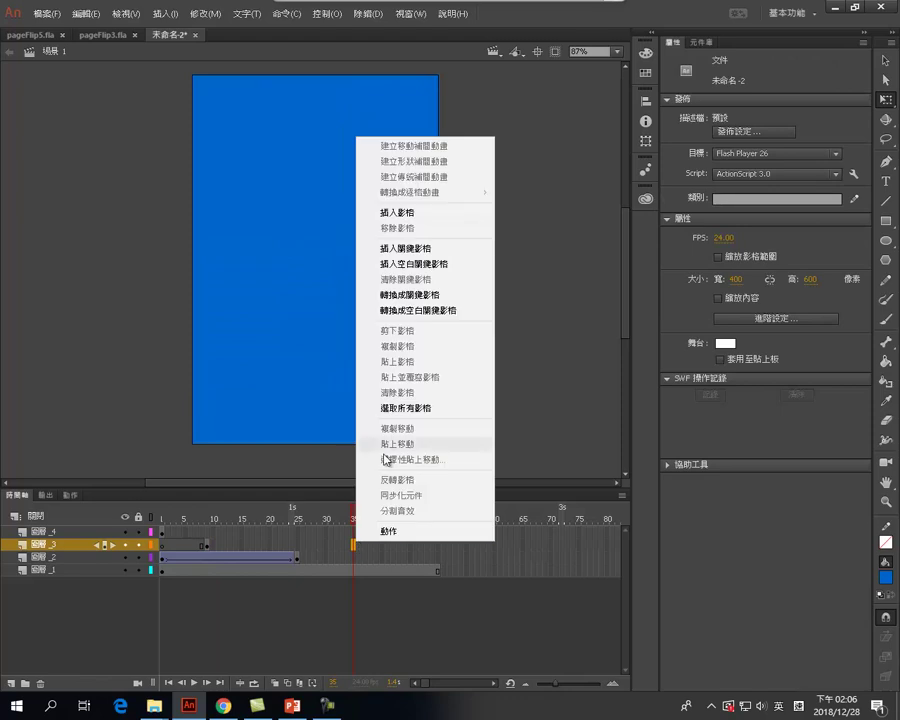
{"action": "left_click", "coordinate": [445, 250]}
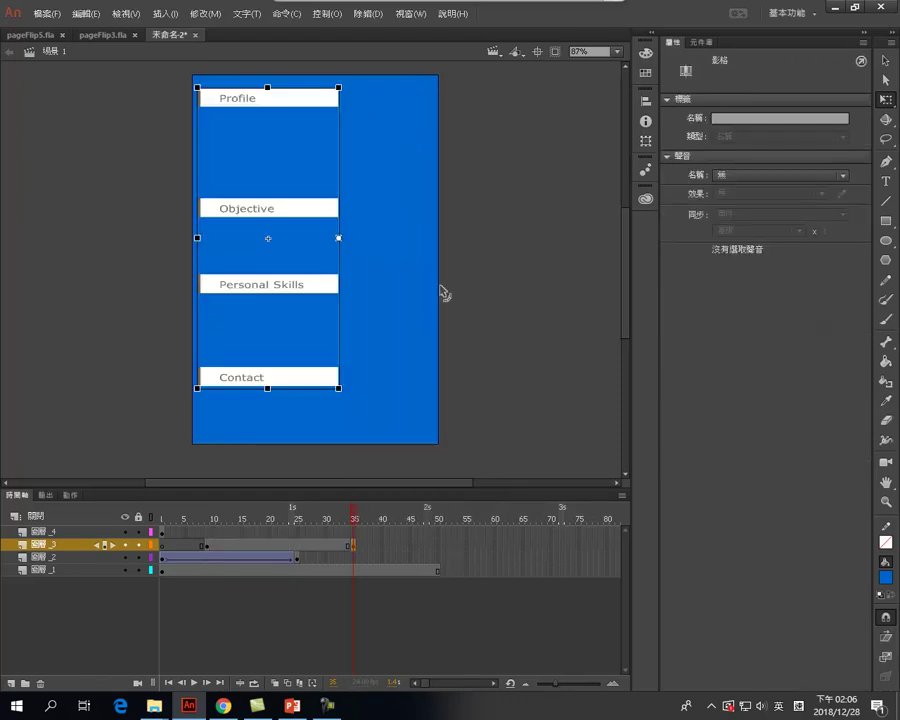
- Squash the title clip to about 2.6 px wide in its frame 9 keyframe and create a classic tween up to frame 35
{"action": "left_click", "coordinate": [218, 548]}
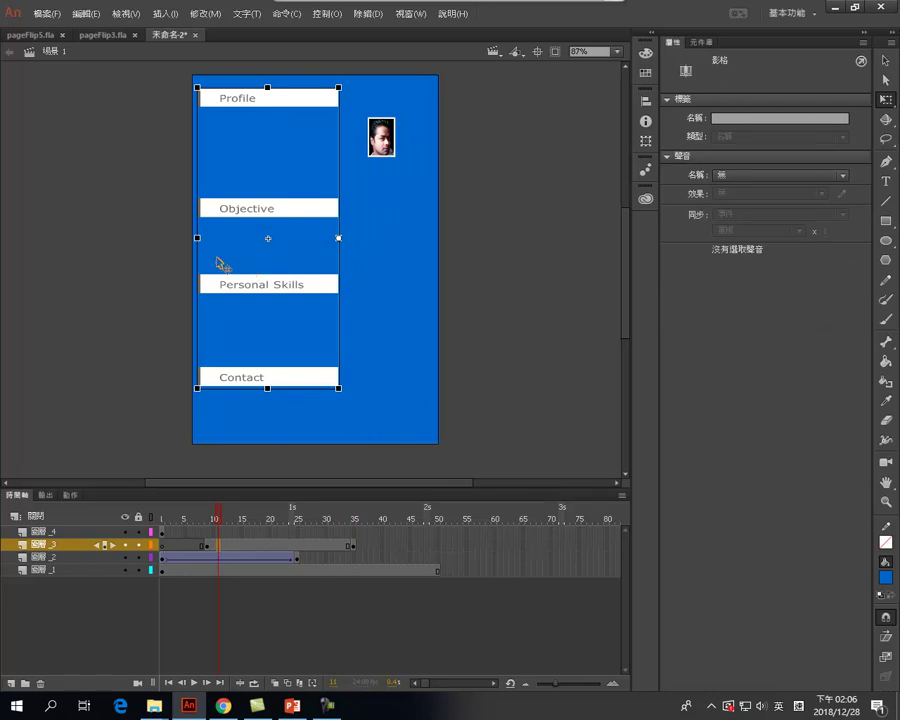
{"action": "left_click_drag", "start_coordinate": [197, 238], "coordinate": [339, 249]}
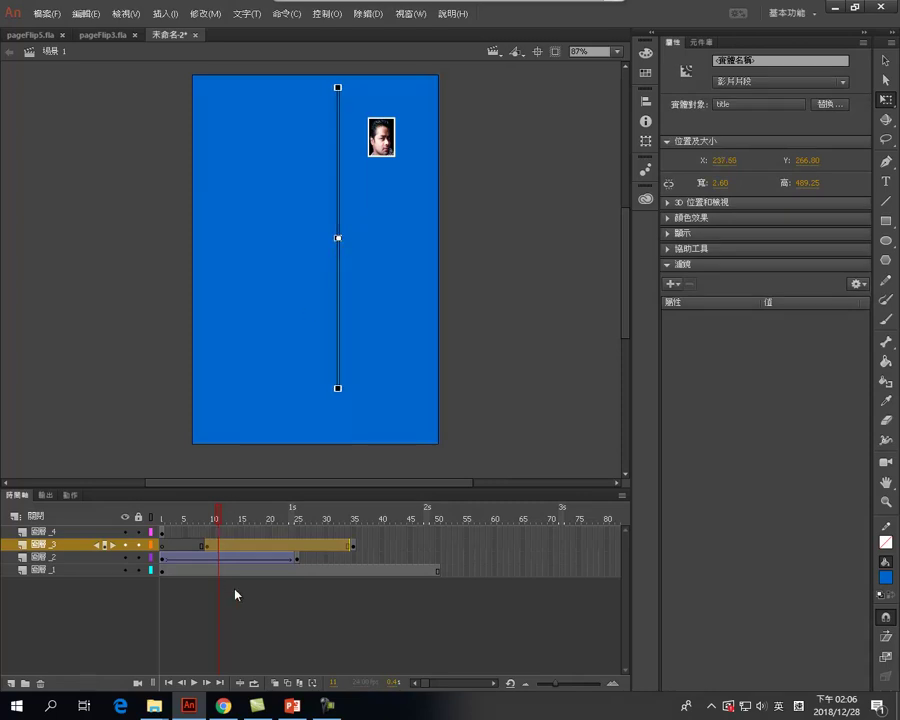
{"action": "right_click", "coordinate": [285, 550]}
{"action": "left_click", "coordinate": [345, 176]}
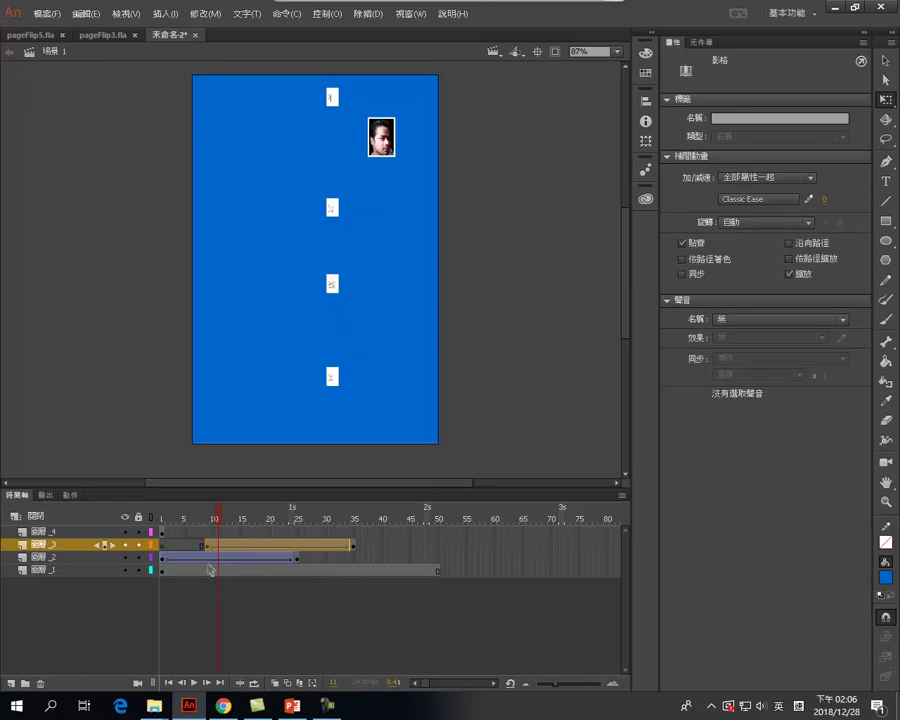
{"action": "left_click_drag", "start_coordinate": [205, 511], "coordinate": [353, 508]}
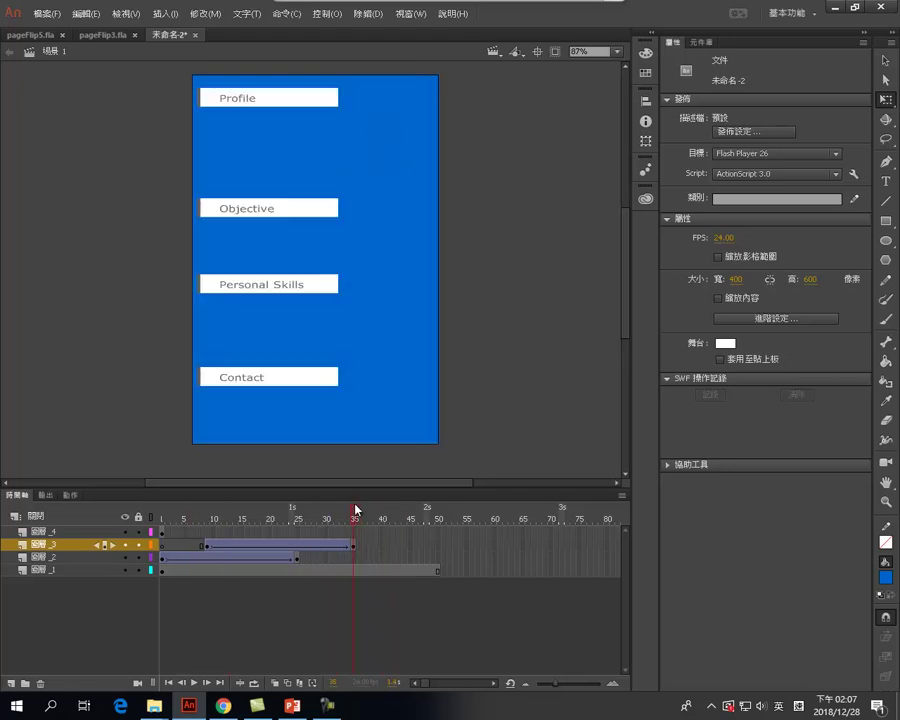
- Extend the photo and title layers to frame 50 and preview the animation by scrubbing through the timeline
{"action": "right_click", "coordinate": [437, 557]}
{"action": "left_click", "coordinate": [490, 281]}
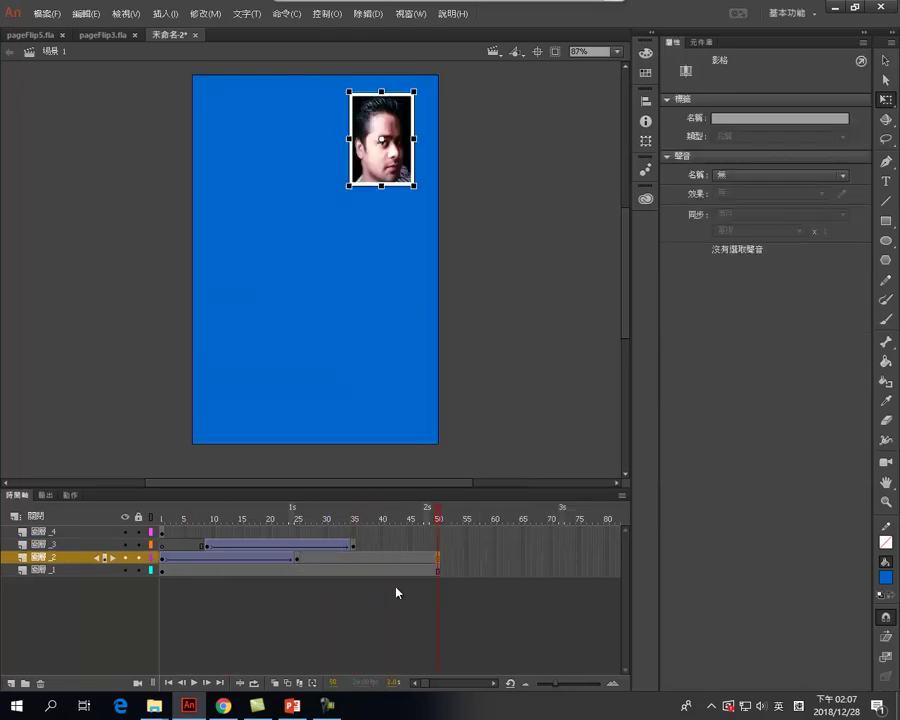
{"action": "right_click", "coordinate": [437, 546]}
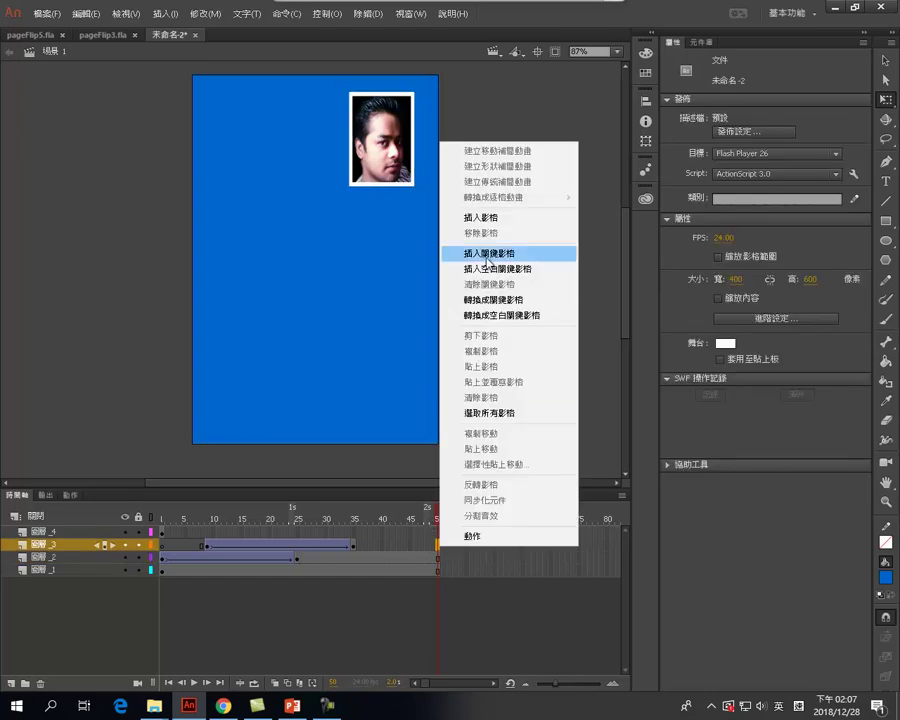
{"action": "left_click", "coordinate": [458, 216]}
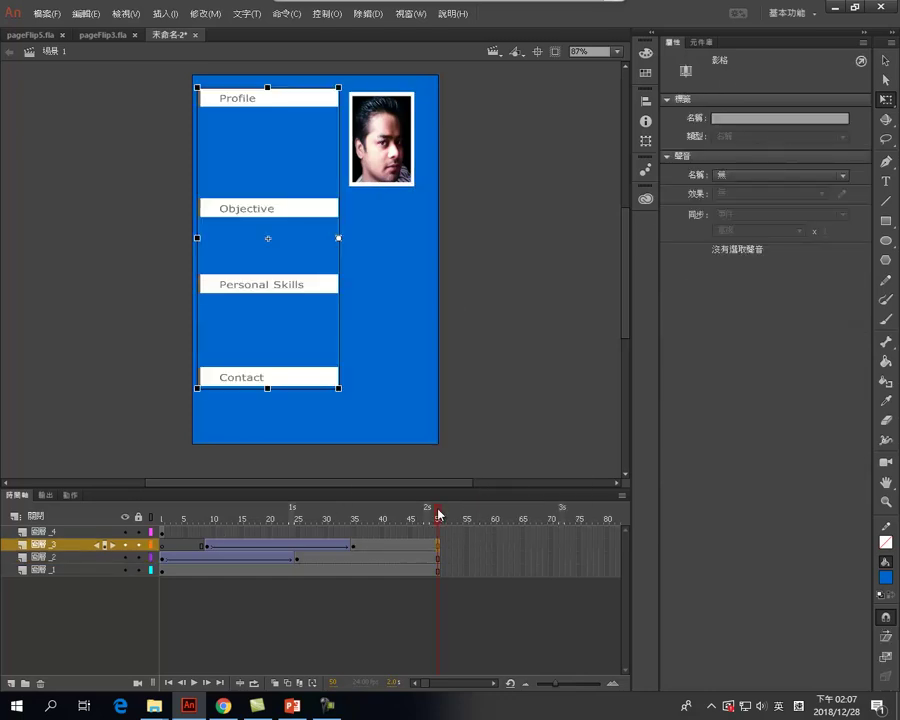
{"action": "left_click_drag", "start_coordinate": [436, 516], "coordinate": [74, 514]}
{"action": "left_click_drag", "start_coordinate": [237, 525], "coordinate": [418, 540]}
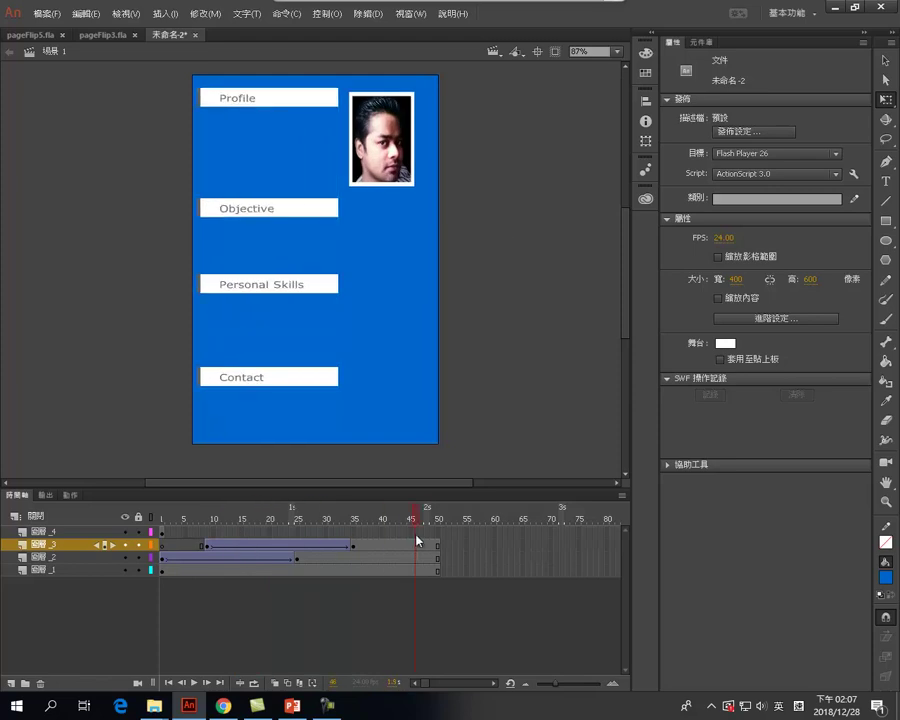
- Move the content layer's starting keyframe to frame 29 and the content clip's transformation point to its left edge
{"action": "left_click", "coordinate": [162, 533]}
{"action": "left_click_drag", "start_coordinate": [162, 533], "coordinate": [277, 532]}
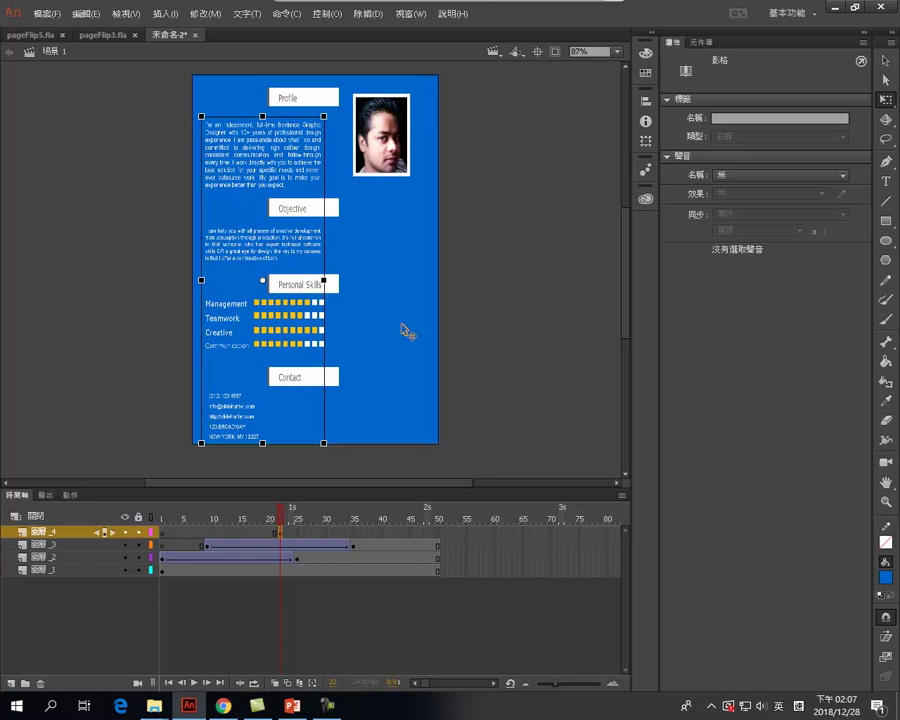
{"action": "left_click", "coordinate": [266, 286]}
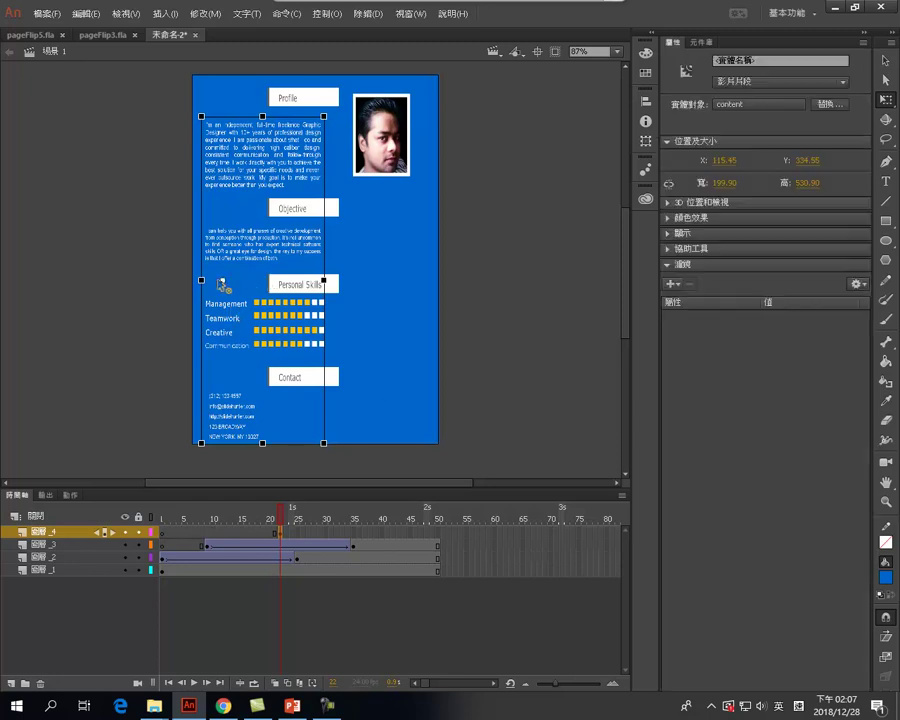
{"action": "left_click", "coordinate": [284, 533]}
{"action": "left_click_drag", "start_coordinate": [284, 533], "coordinate": [341, 533]}
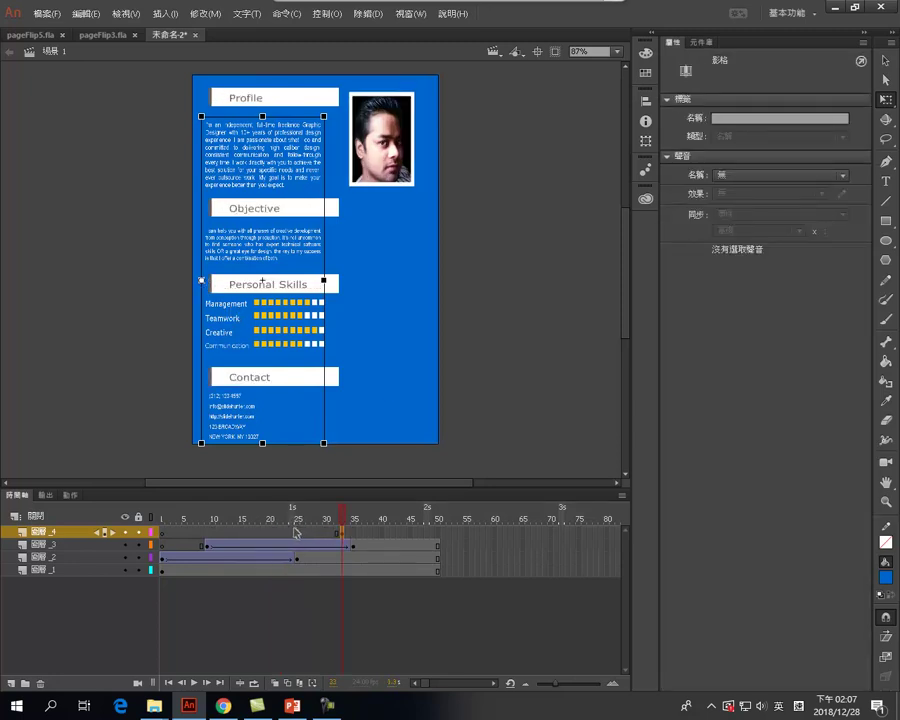
{"action": "right_click", "coordinate": [412, 538]}
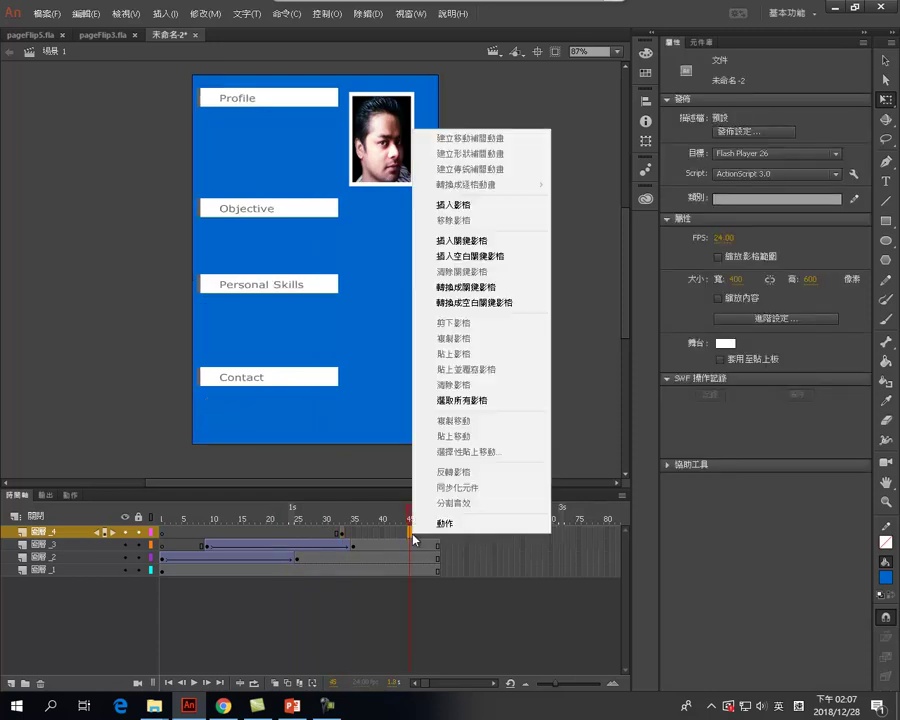
{"action": "left_click", "coordinate": [342, 534]}
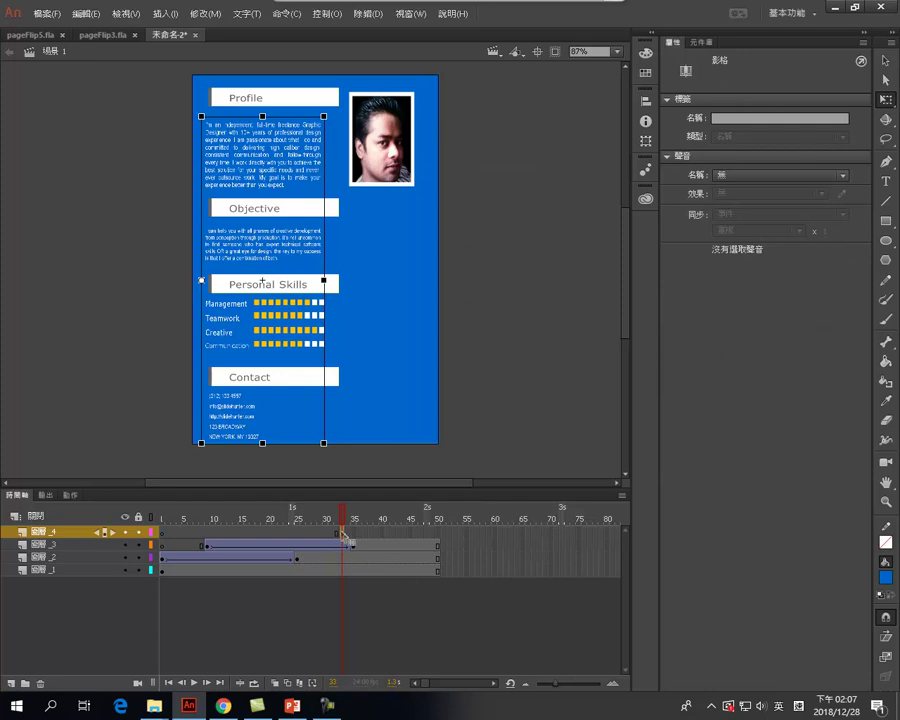
{"action": "left_click_drag", "start_coordinate": [342, 538], "coordinate": [360, 541]}
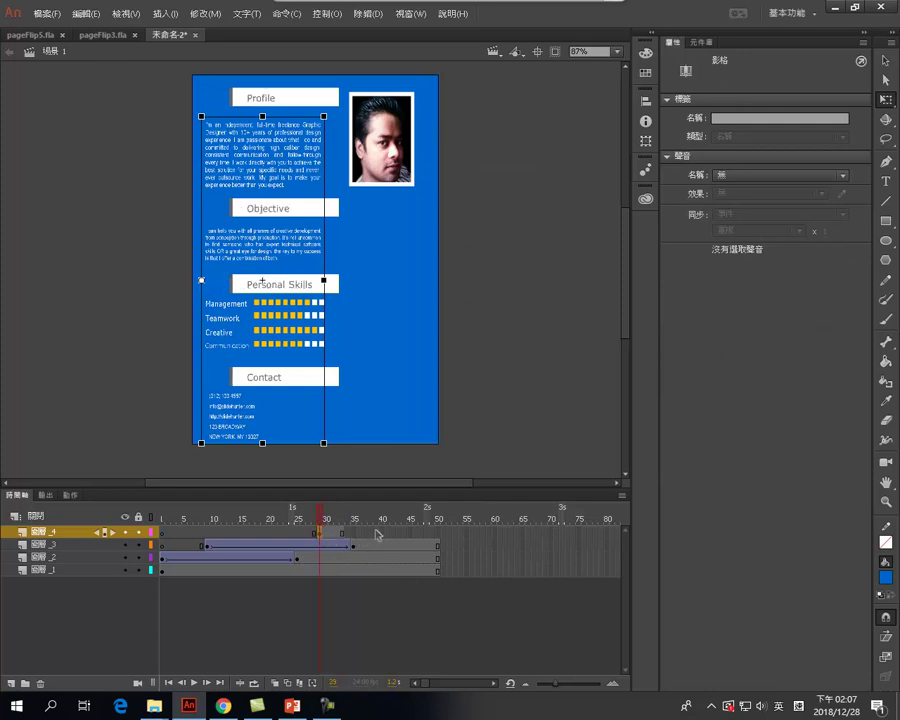
- Insert a keyframe at frame 42 on the content layer and squash the content clip to about 1.7 px wide at frame 29
{"action": "left_click", "coordinate": [382, 533]}
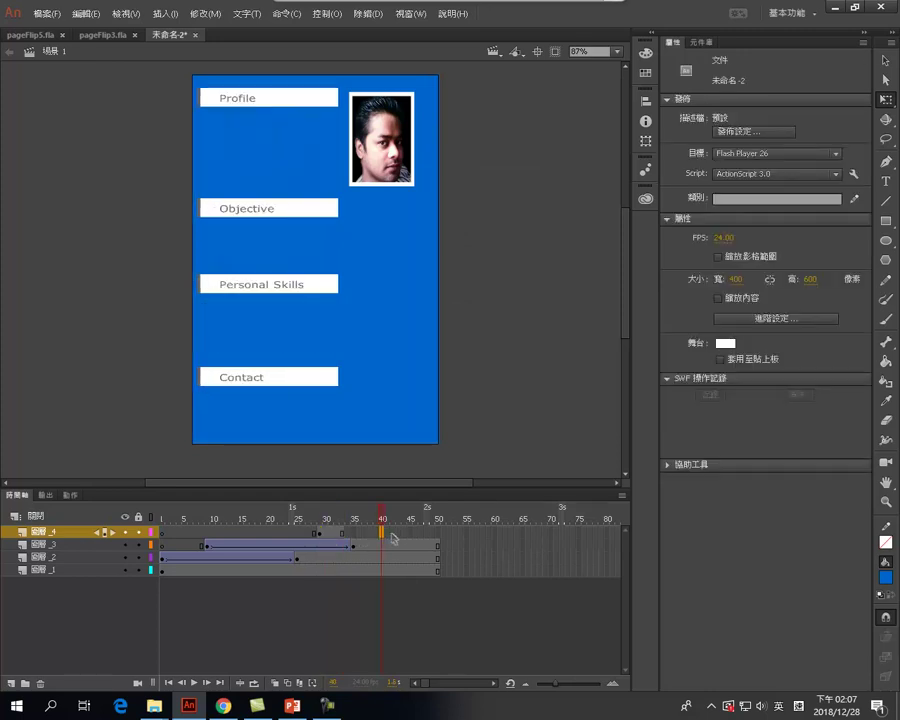
{"action": "right_click", "coordinate": [393, 537]}
{"action": "left_click", "coordinate": [445, 236]}
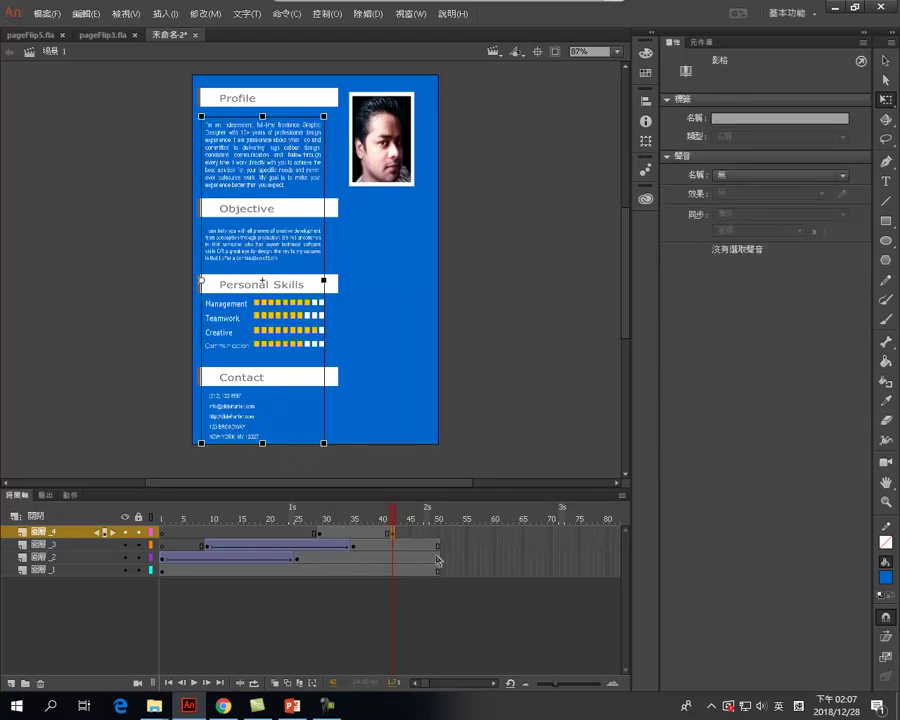
{"action": "left_click", "coordinate": [322, 537]}
{"action": "left_click_drag", "start_coordinate": [322, 279], "coordinate": [202, 279]}
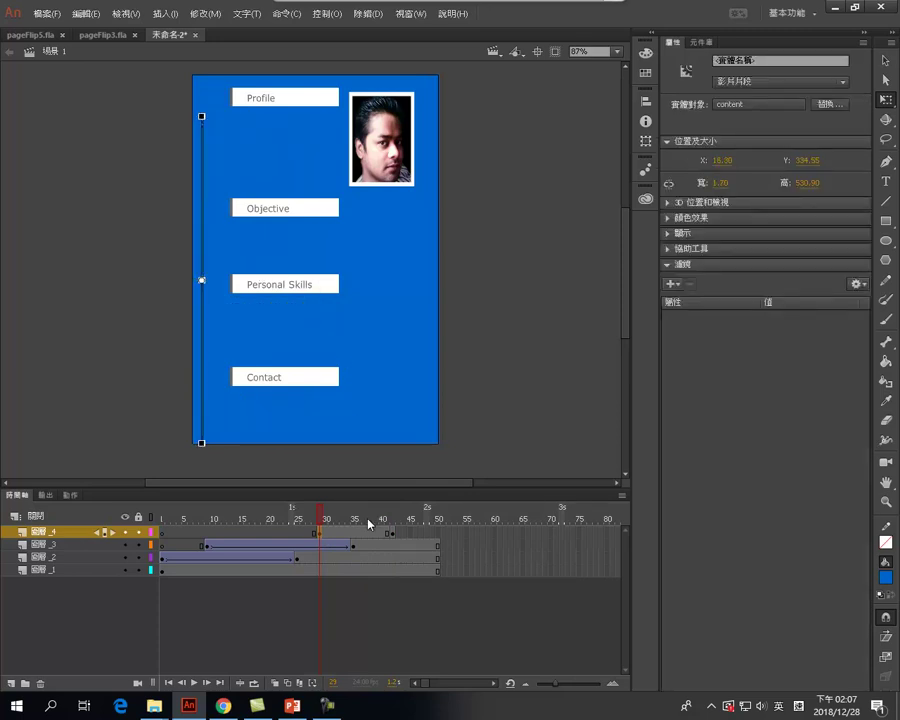
- Create a classic tween between frames 29 and 42 on the content layer and return the playhead to frame 1
{"action": "right_click", "coordinate": [364, 533]}
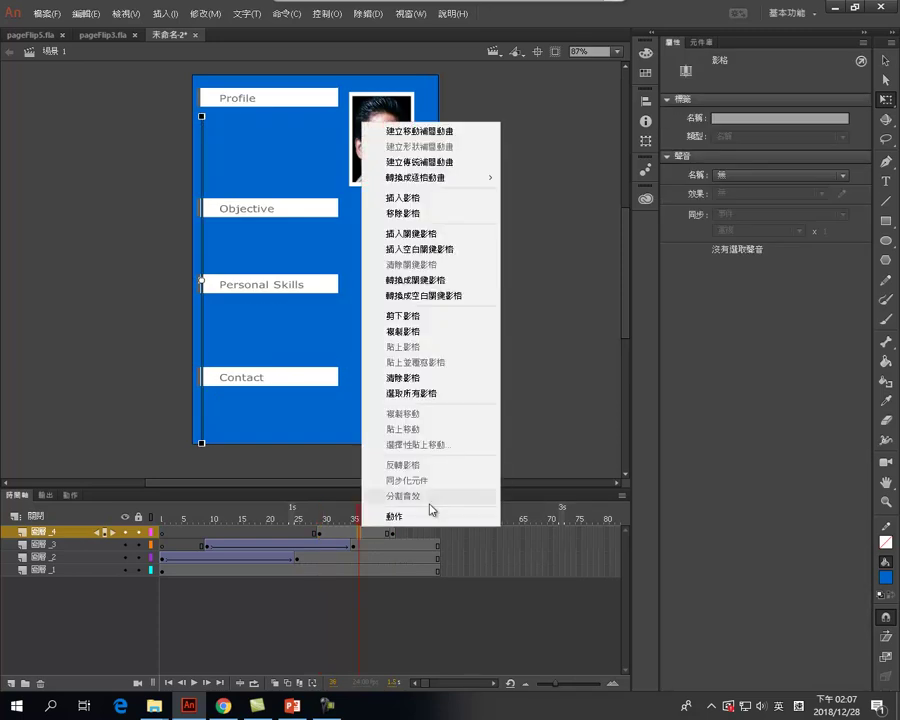
{"action": "left_click", "coordinate": [428, 249]}
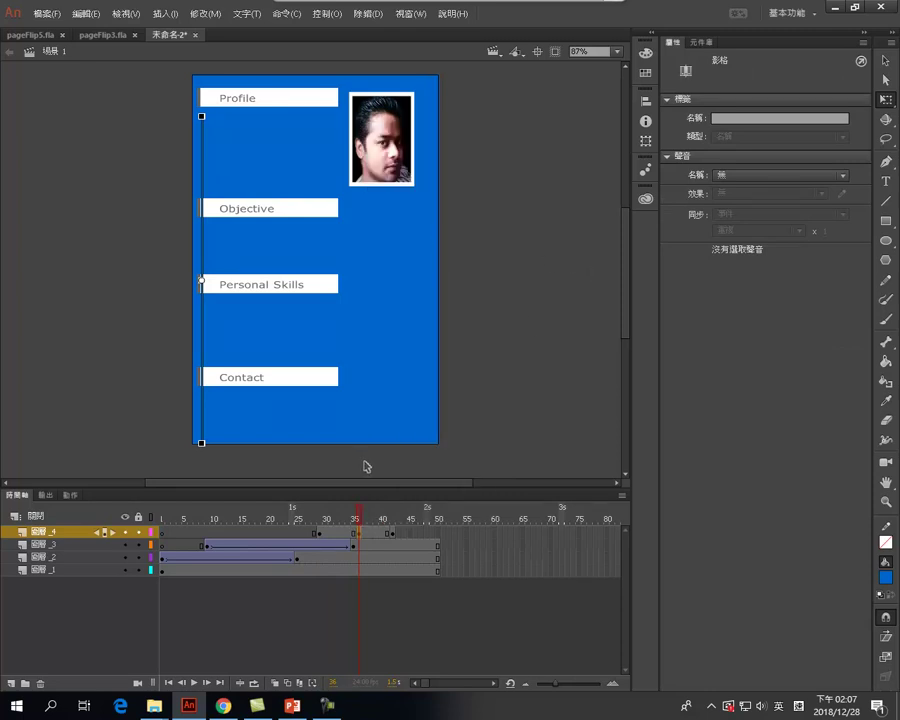
{"action": "left_click", "coordinate": [356, 533]}
{"action": "right_click", "coordinate": [376, 536]}
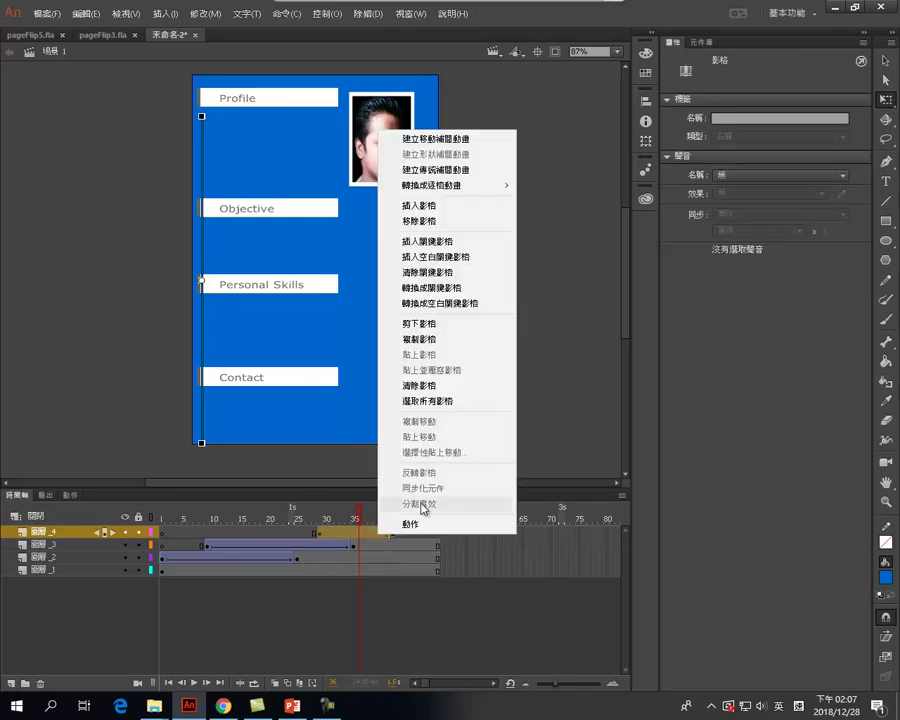
{"action": "left_click", "coordinate": [444, 171]}
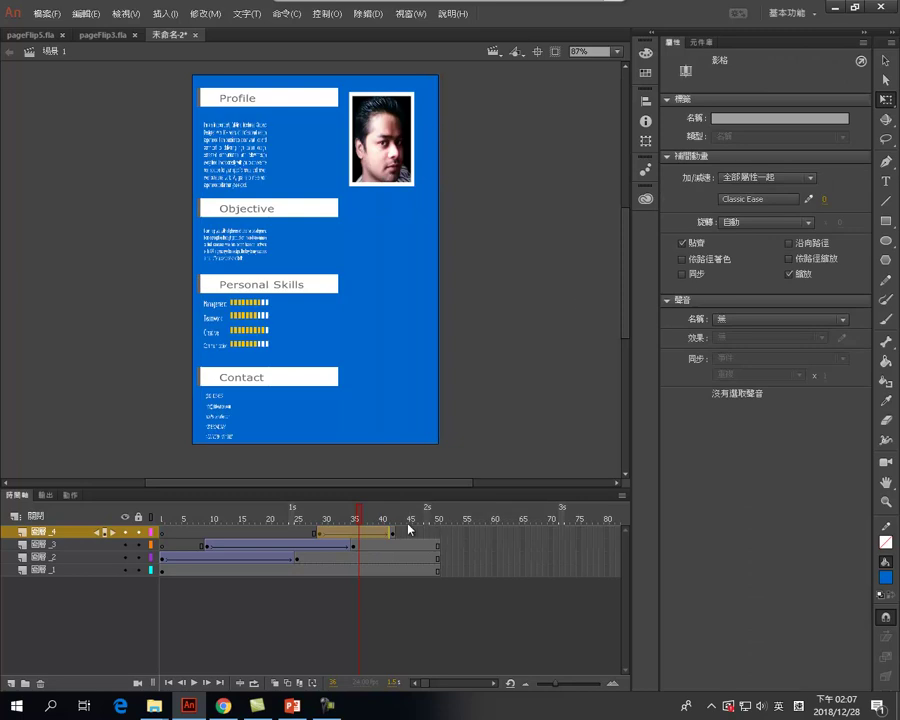
{"action": "left_click_drag", "start_coordinate": [364, 521], "coordinate": [65, 495]}
- Save the document in the plant folder as an Animate file named CV
{"action": "left_click", "coordinate": [42, 14]}
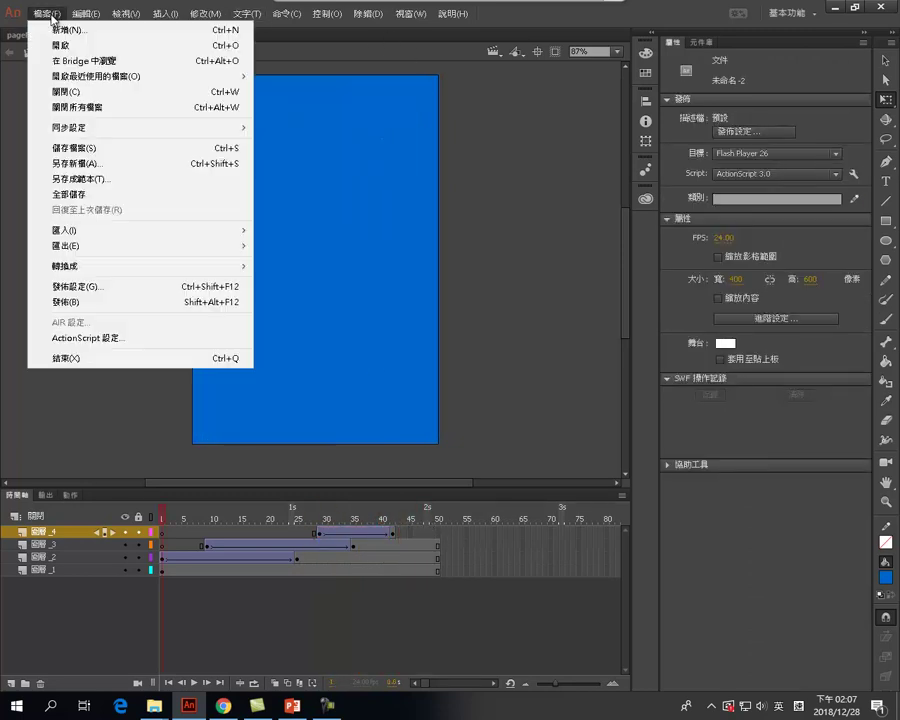
{"action": "left_click", "coordinate": [75, 163]}
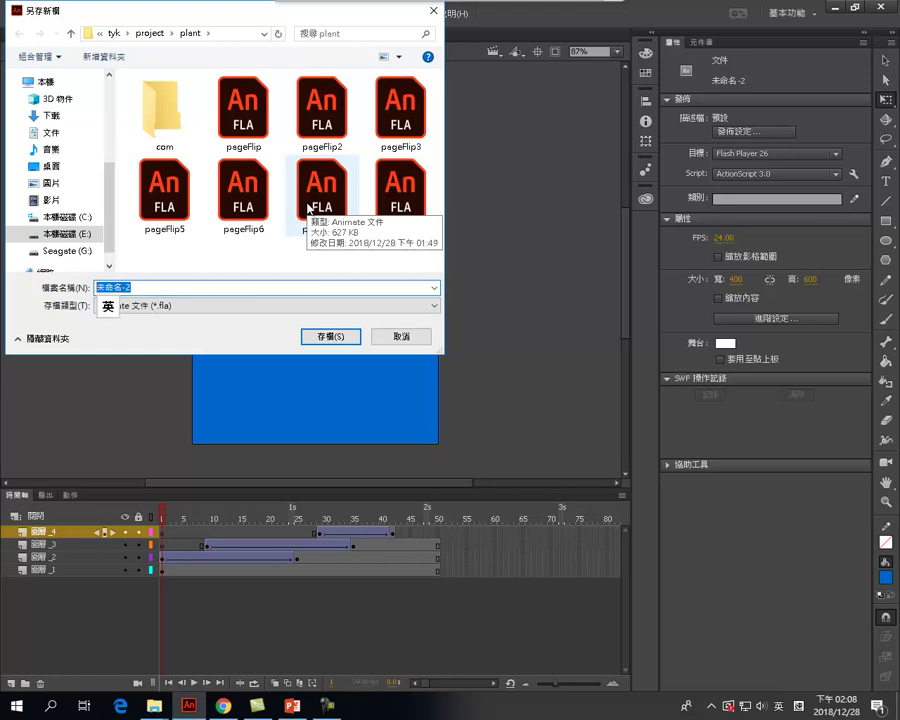
{"action": "type", "text": "CV"}
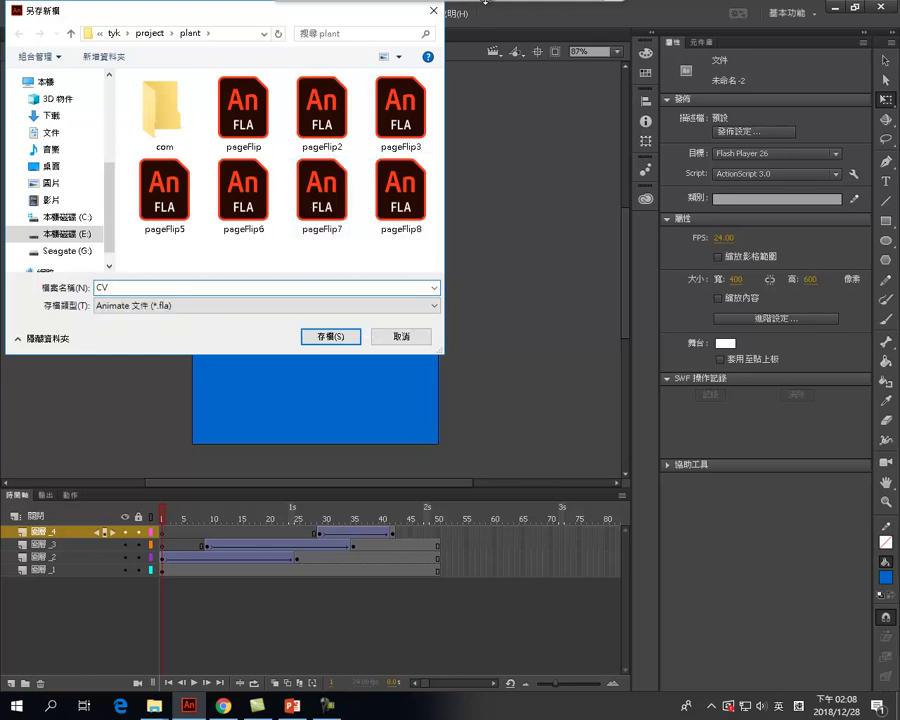
{"action": "left_click", "coordinate": [340, 338]}
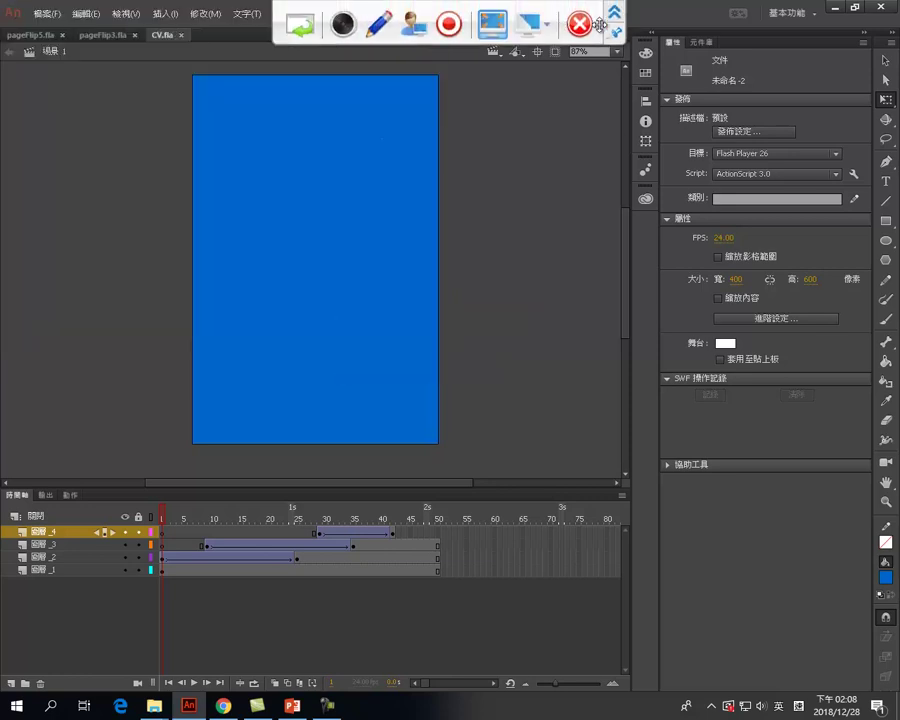
- Test the movie to watch the full animation play, and close the preview
{"action": "left_click", "coordinate": [327, 13]}
{"action": "left_click", "coordinate": [415, 165]}
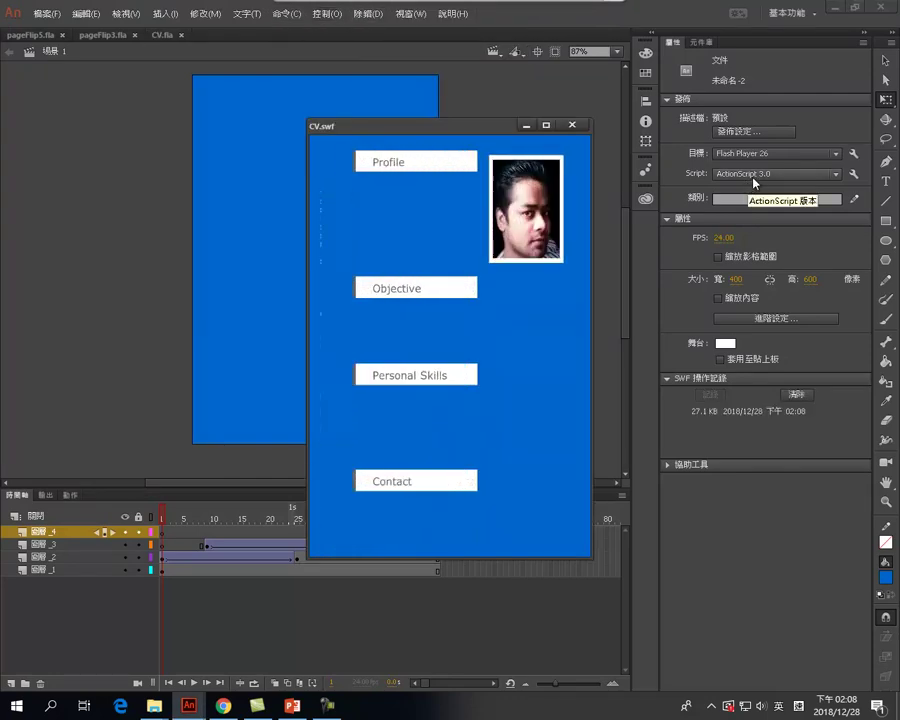
{"action": "left_click", "coordinate": [572, 125]}
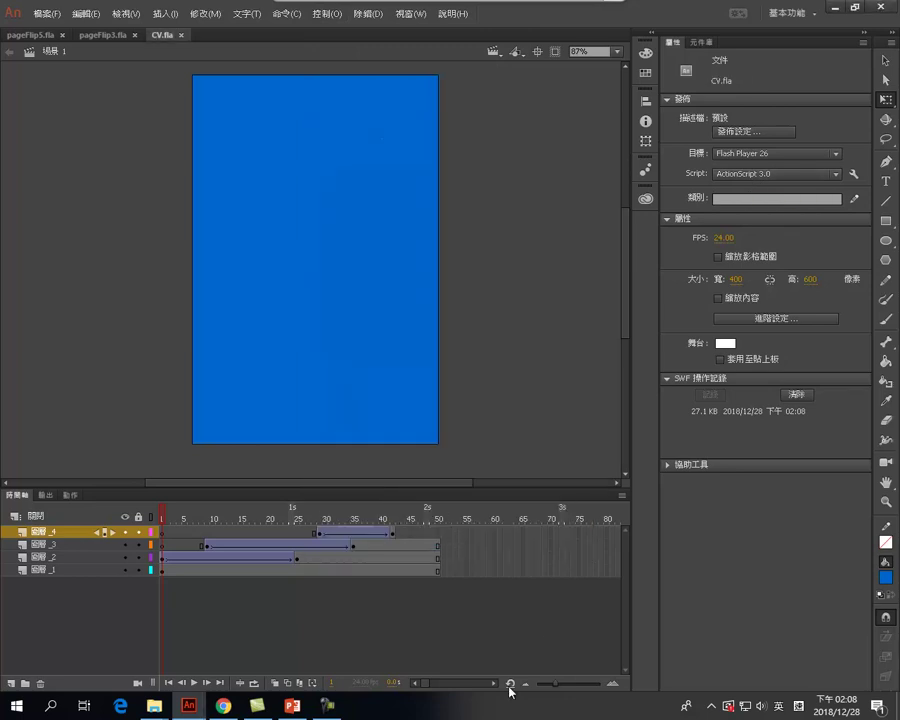
- Extend all four layers of the résumé animation to frame 80 by inserting frames there
{"action": "right_click", "coordinate": [607, 537]}
{"action": "left_click", "coordinate": [678, 206]}
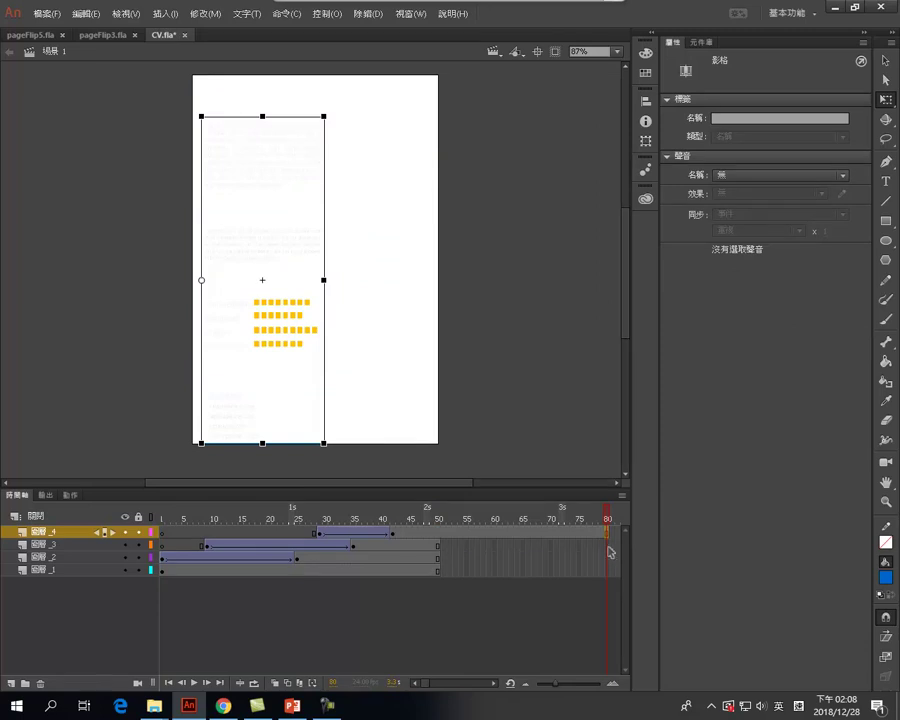
{"action": "right_click", "coordinate": [607, 545]}
{"action": "left_click", "coordinate": [650, 254]}
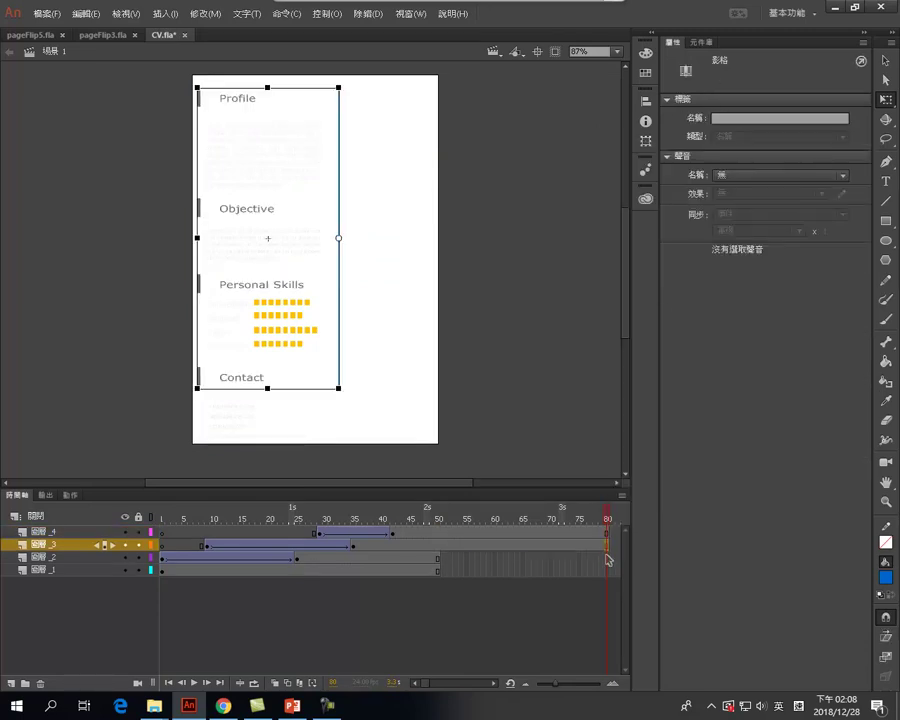
{"action": "right_click", "coordinate": [605, 557]}
{"action": "left_click", "coordinate": [622, 292]}
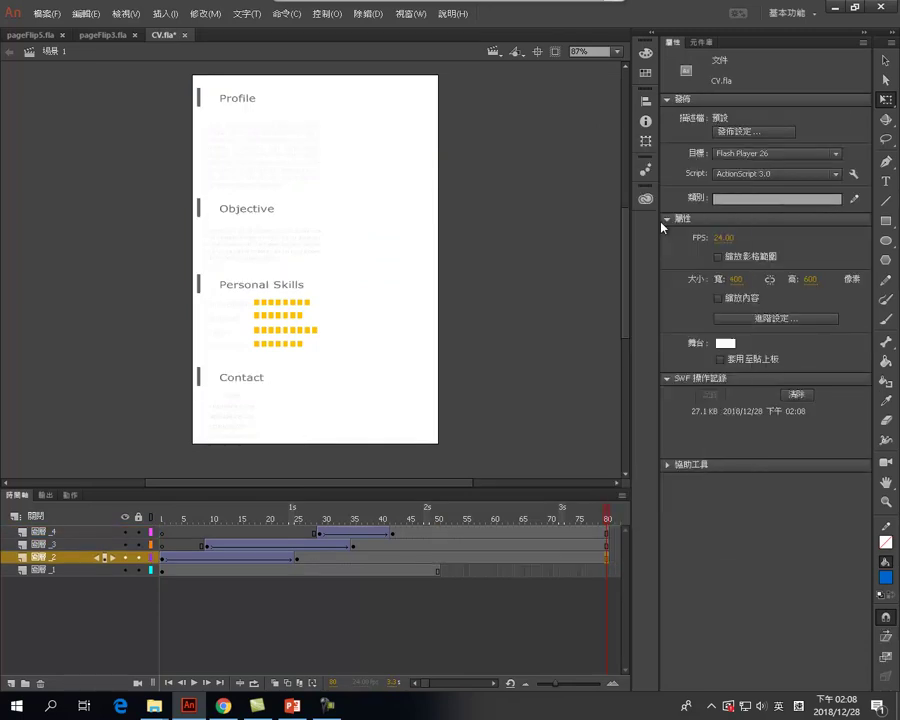
{"action": "right_click", "coordinate": [608, 573]}
{"action": "left_click", "coordinate": [655, 274]}
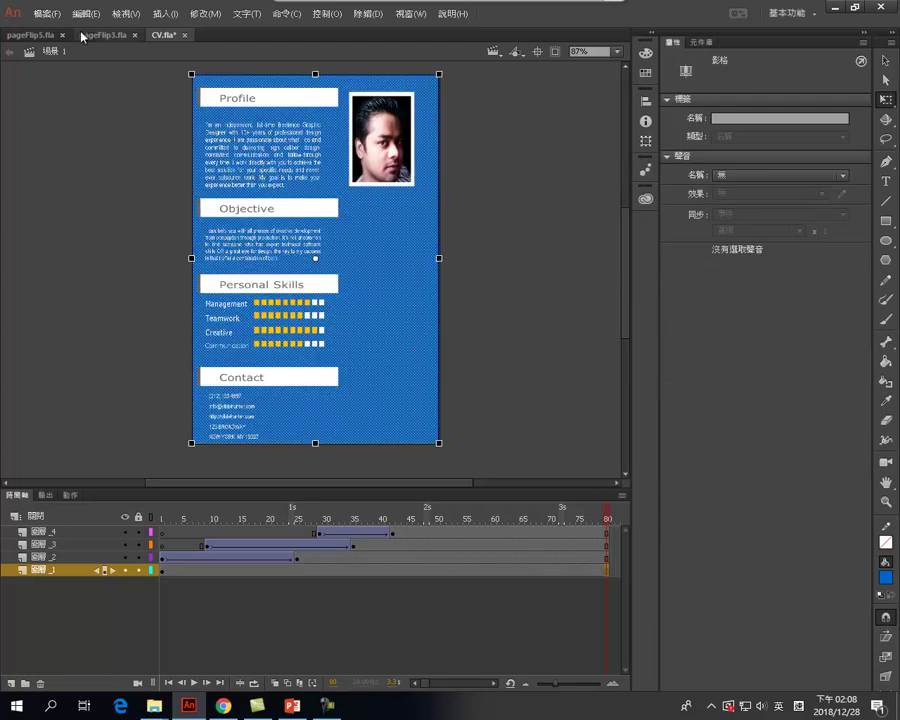
- Save the CV document, test the movie with the longer timeline, and close the preview
{"action": "left_click", "coordinate": [47, 14]}
{"action": "left_click", "coordinate": [100, 146]}
{"action": "left_click", "coordinate": [328, 14]}
{"action": "left_click", "coordinate": [350, 146]}
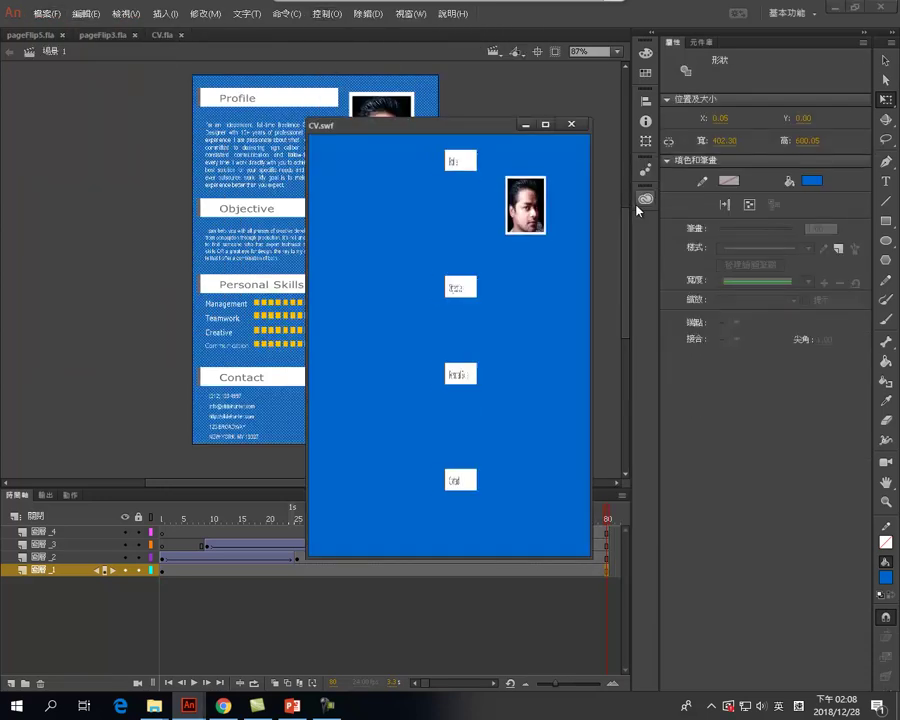
{"action": "left_click", "coordinate": [571, 124]}
{"action": "left_click", "coordinate": [33, 14]}
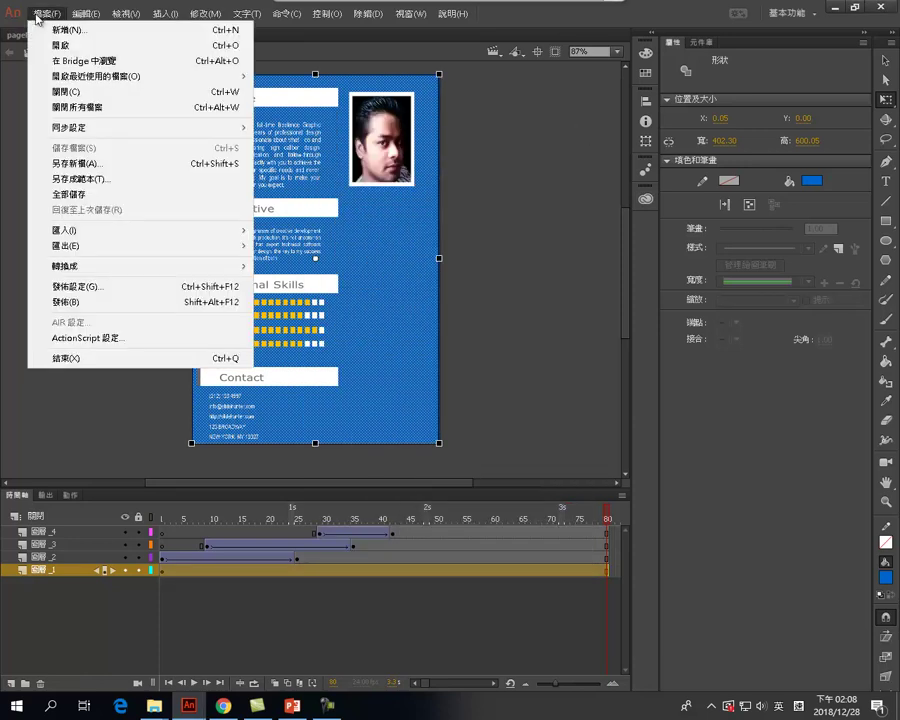
{"action": "left_click", "coordinate": [80, 163]}
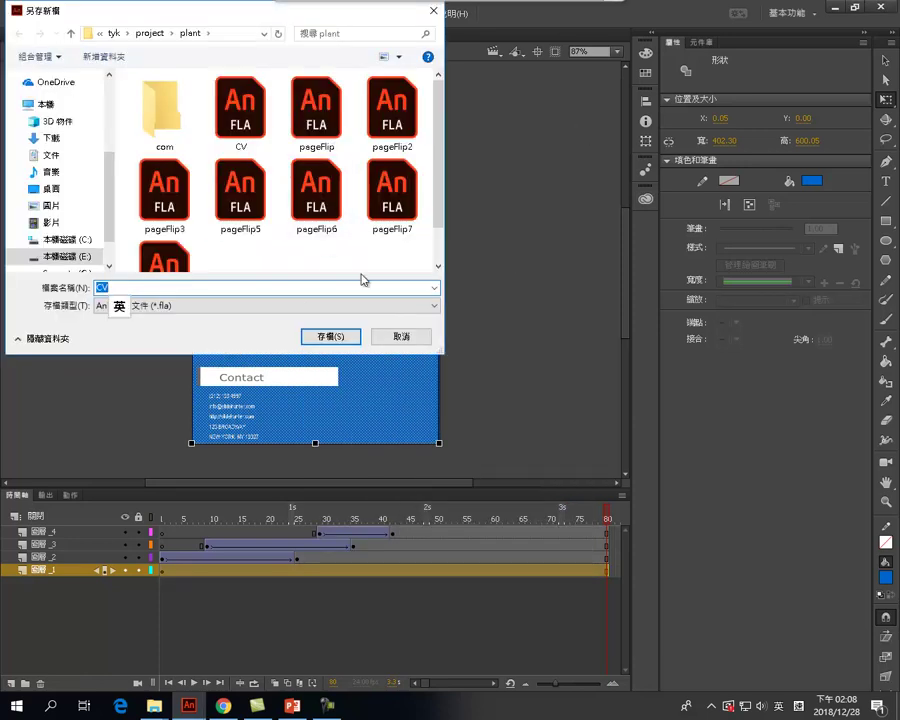
{"action": "left_click", "coordinate": [421, 337]}
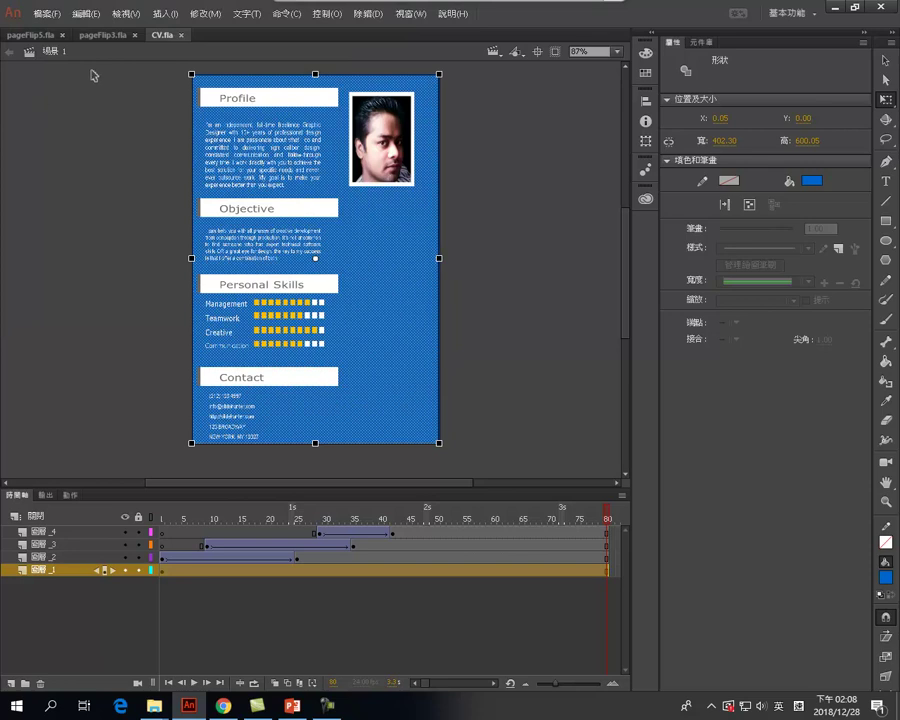
- In the pageFlip3 document's frame script, change the first URLRequest on line 19 to load cv.swf
{"action": "left_click", "coordinate": [105, 36]}
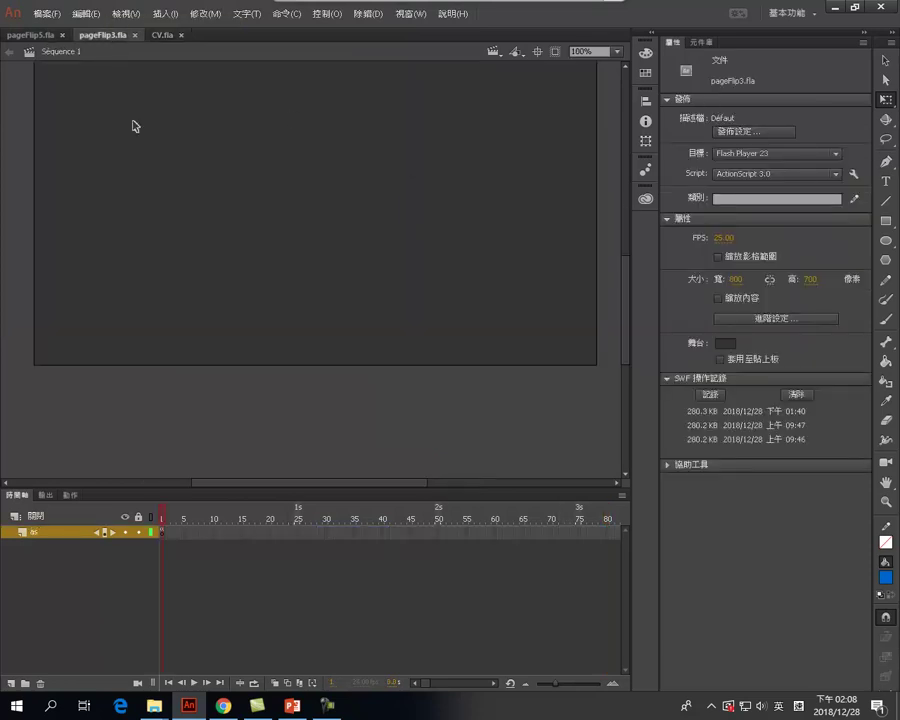
{"action": "left_click", "coordinate": [76, 495]}
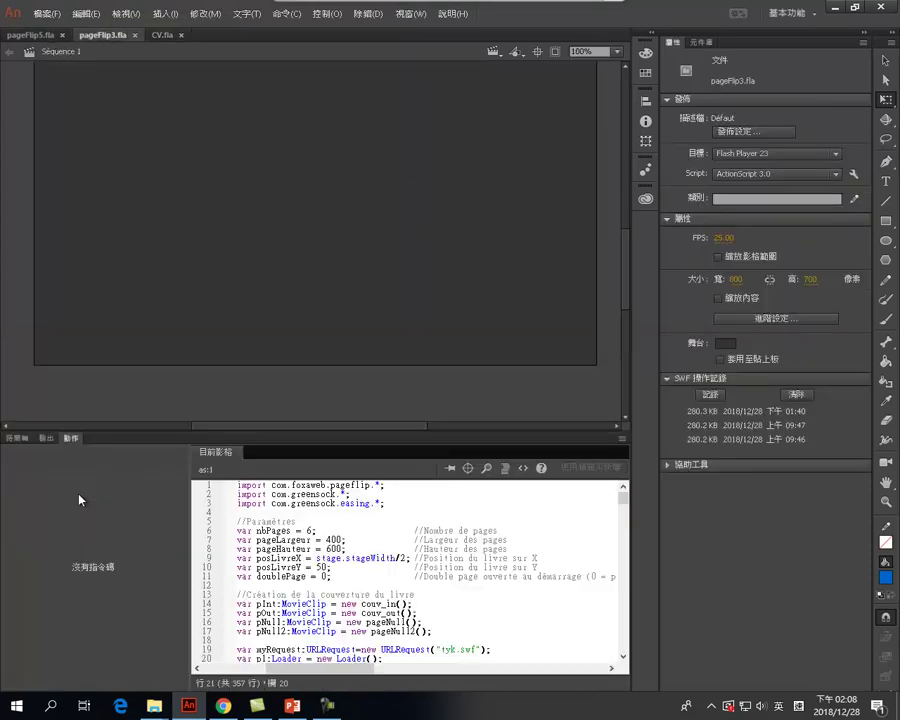
{"action": "left_click_drag", "start_coordinate": [624, 507], "coordinate": [628, 511]}
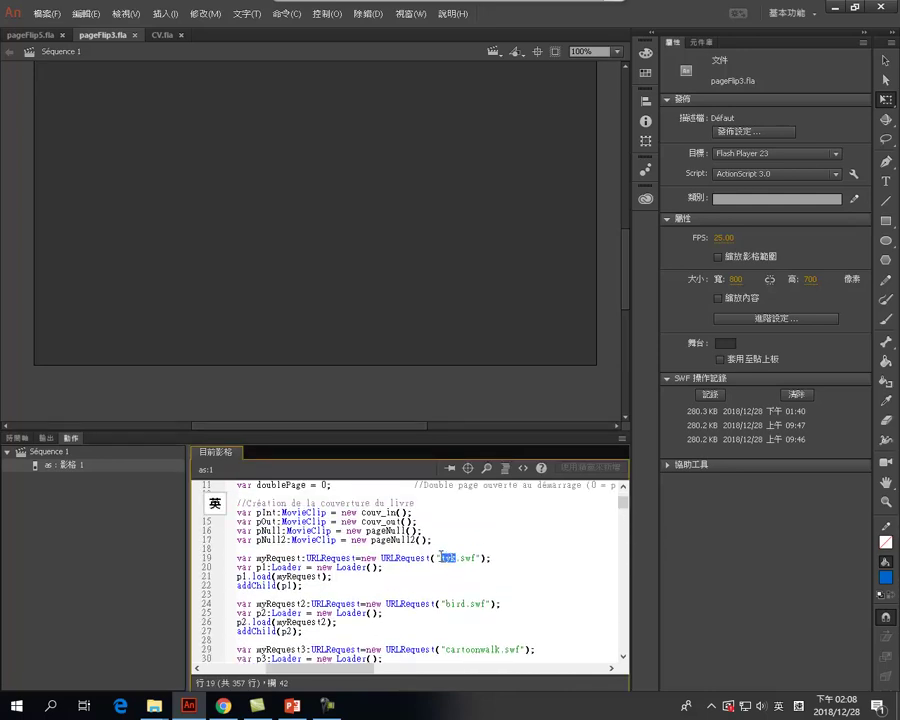
{"action": "type", "text": "cv"}
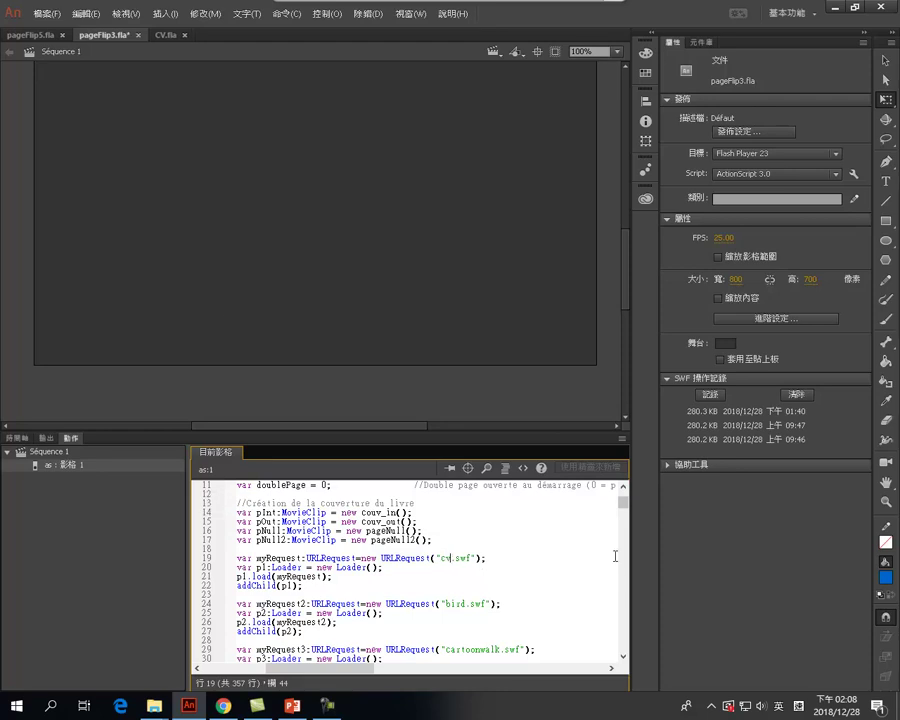
- Test the pageFlip3 movie, turn the book to the résumé page, close the preview and return to the CV document
{"action": "left_click", "coordinate": [321, 13]}
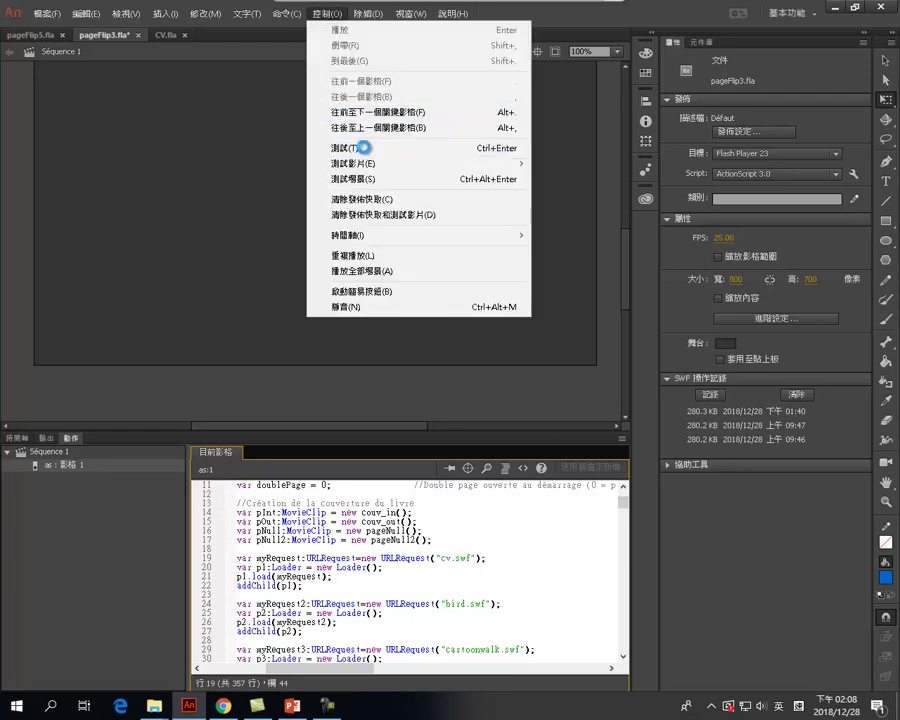
{"action": "left_click", "coordinate": [340, 147]}
{"action": "left_click", "coordinate": [717, 500]}
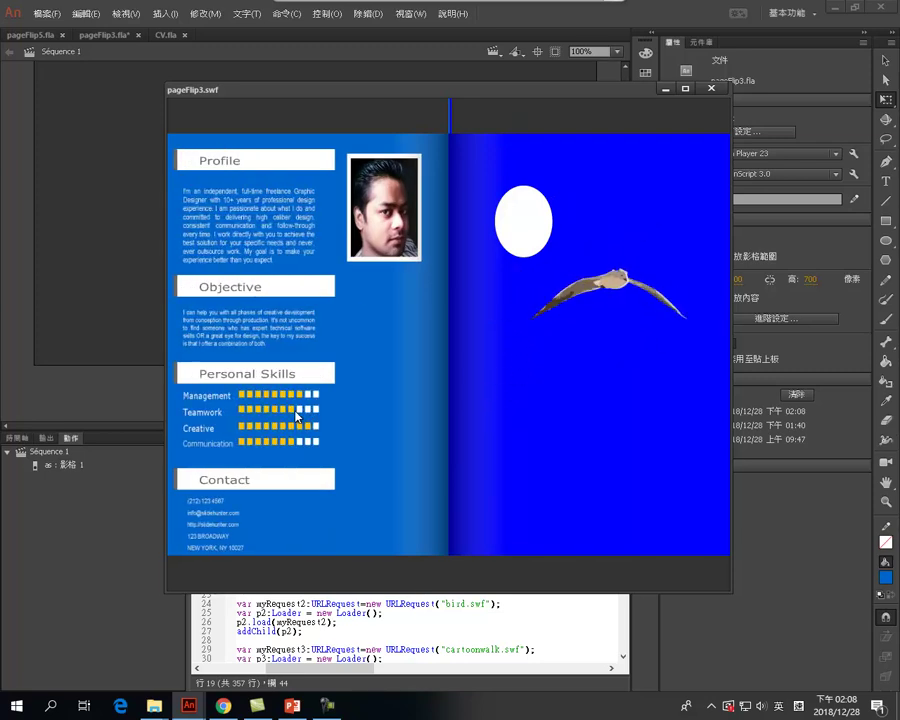
{"action": "left_click", "coordinate": [713, 89]}
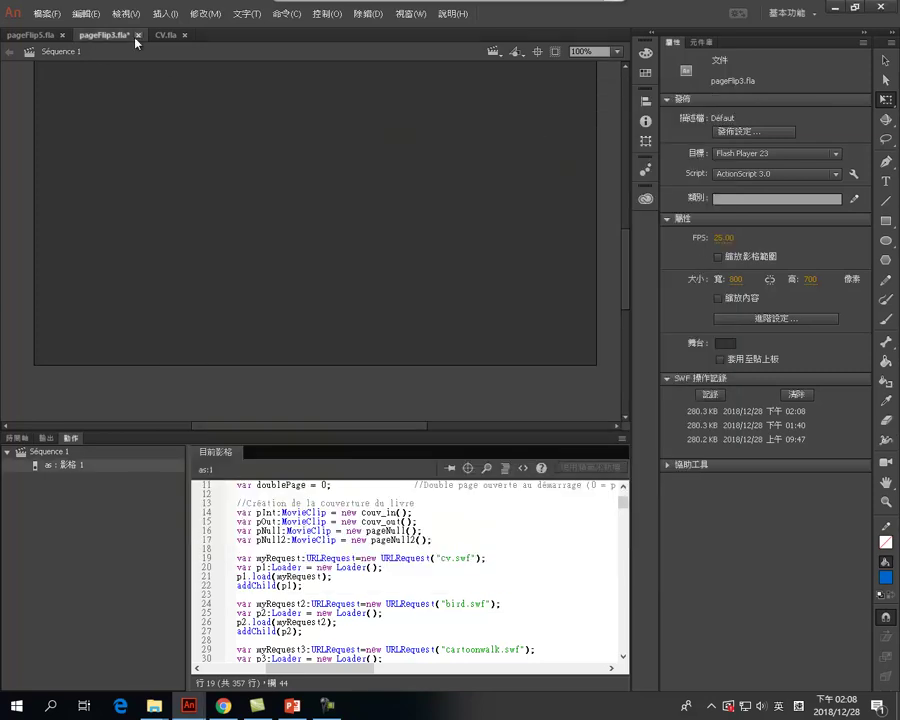
{"action": "left_click", "coordinate": [165, 35]}
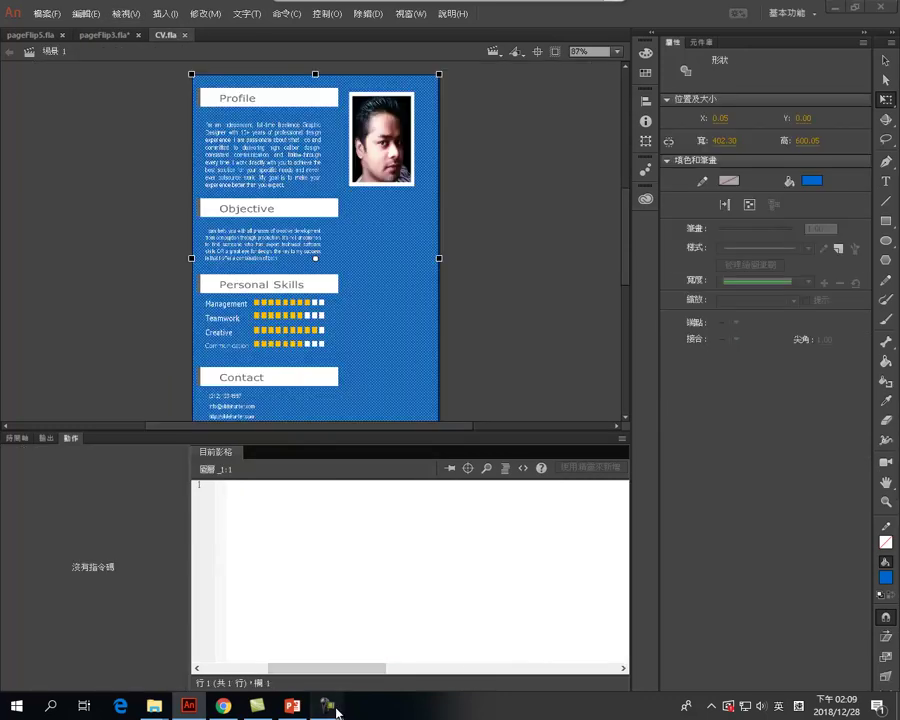